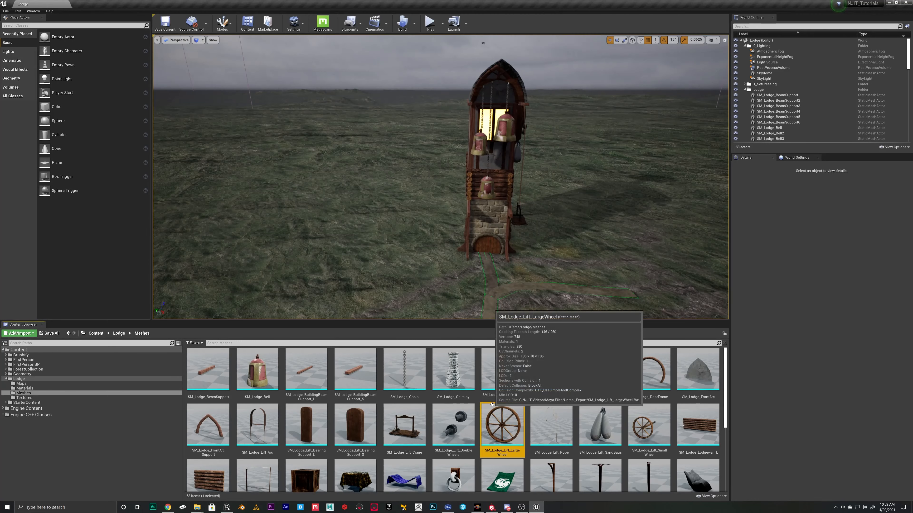
Step: Look through the meshes and materials in the Lodge folder and view the lodge tower in the level
{"action": "scroll", "coordinate": [496, 412], "scroll_direction": "down", "scroll_amount": 5}
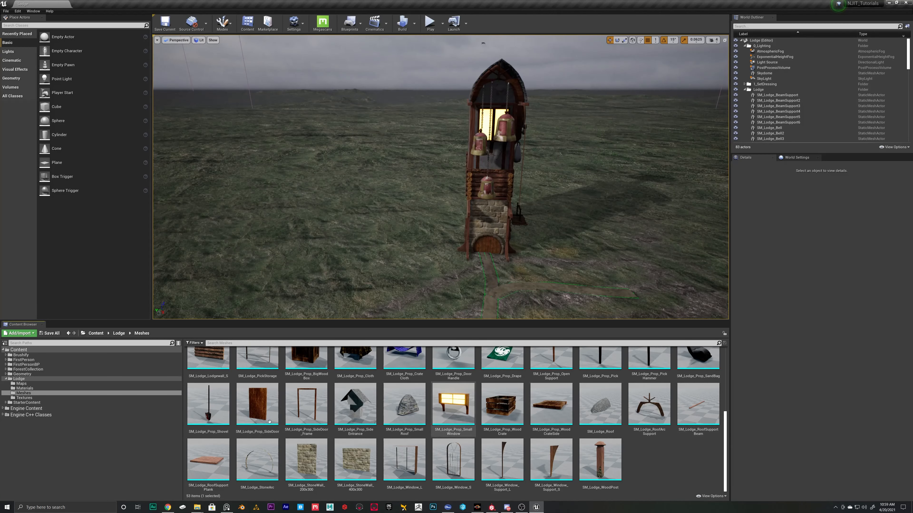
{"action": "left_click", "coordinate": [32, 389]}
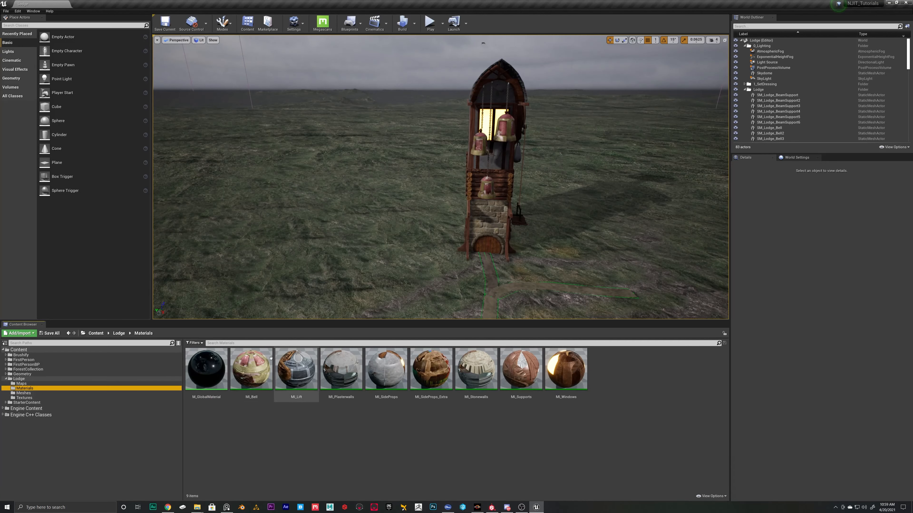
{"action": "left_click", "coordinate": [24, 394]}
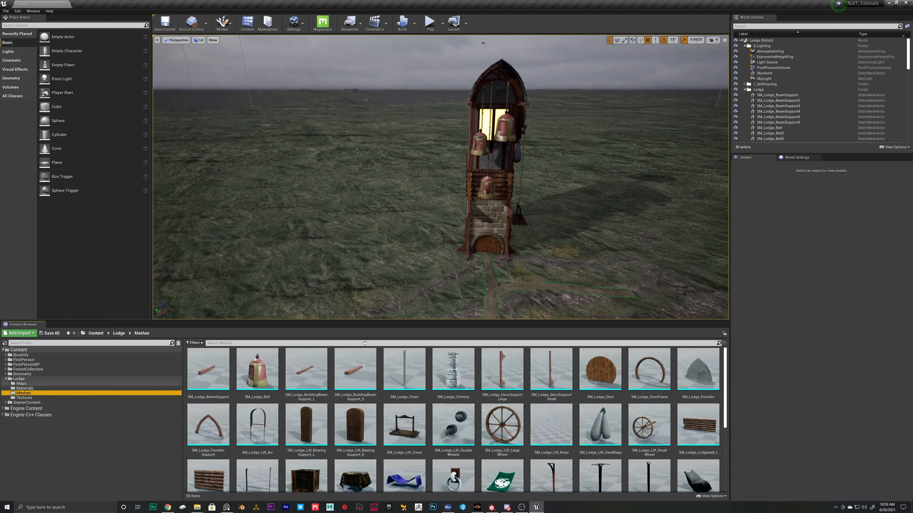
{"action": "right_click_drag", "start_coordinate": [343, 196], "coordinate": [362, 169]}
{"action": "key", "text": "q"}
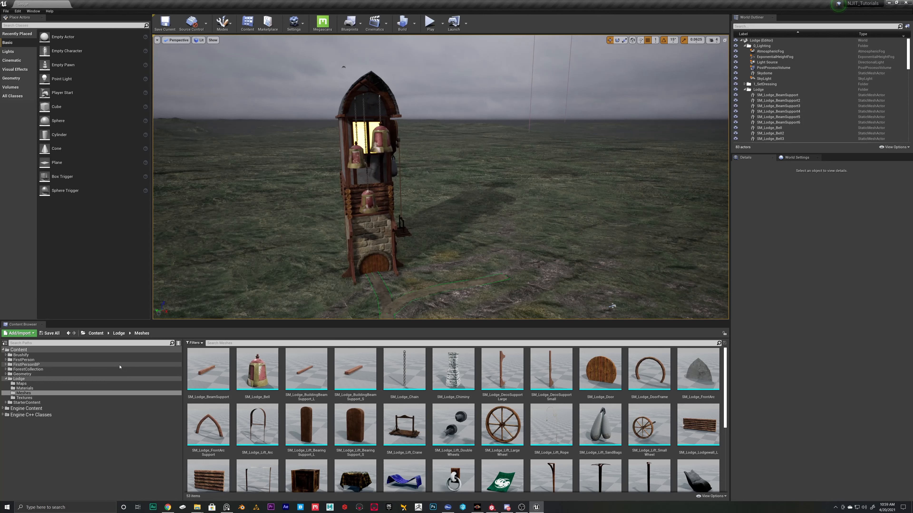
Step: Show the project's Brushify folder on disk in File Explorer and go up to its parent Content folder
{"action": "left_click", "coordinate": [34, 356]}
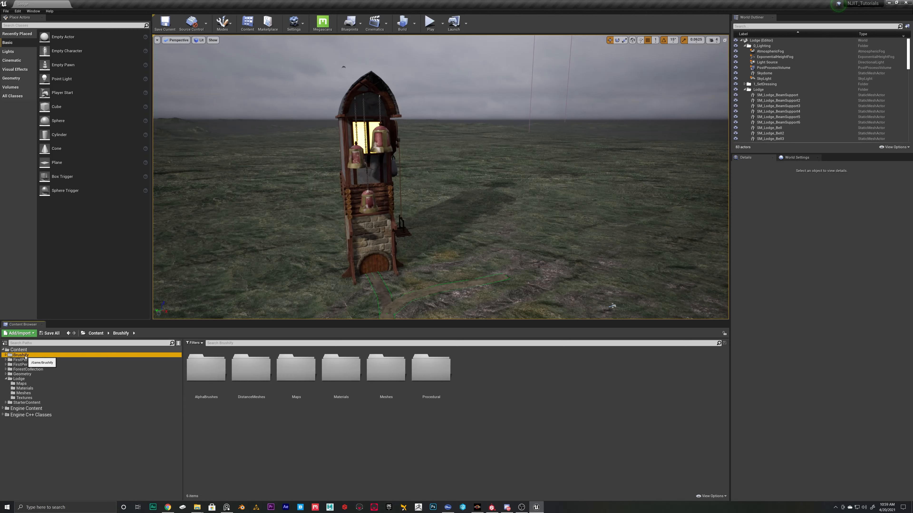
{"action": "right_click", "coordinate": [24, 357]}
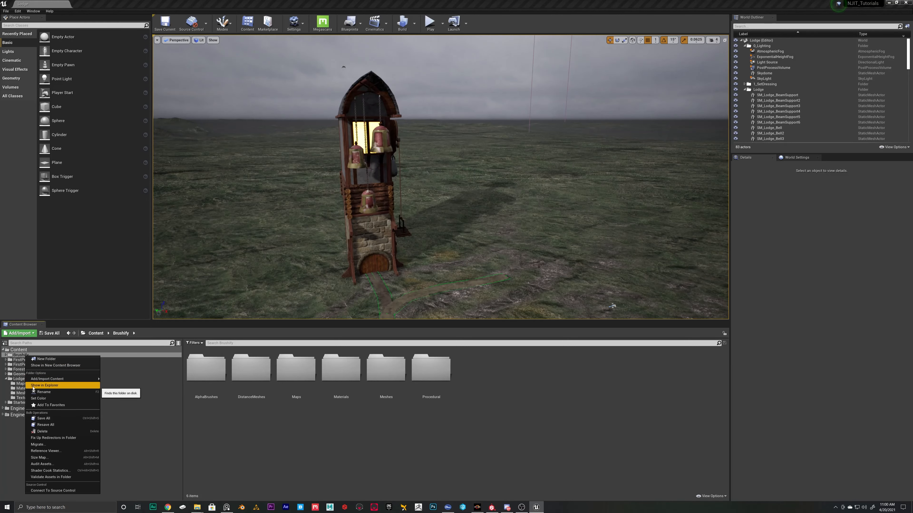
{"action": "left_click", "coordinate": [48, 386]}
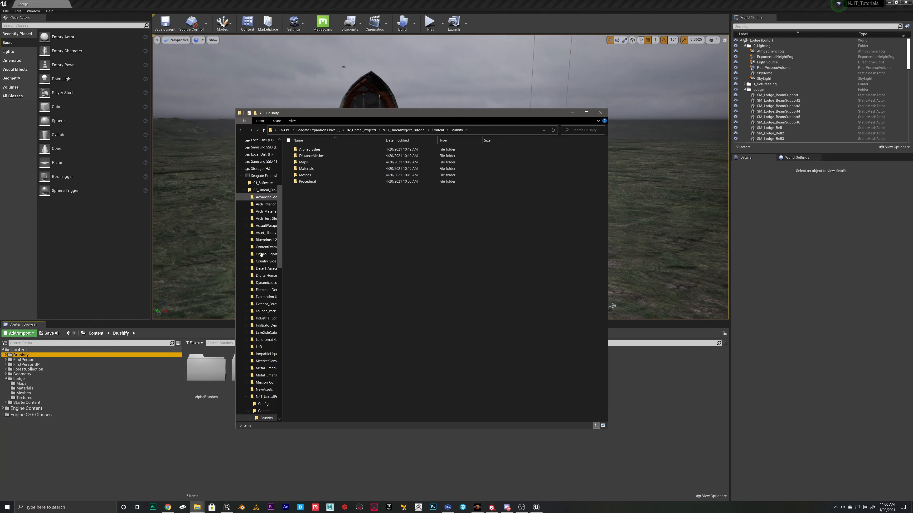
{"action": "left_click", "coordinate": [436, 131]}
{"action": "left_click", "coordinate": [404, 316]}
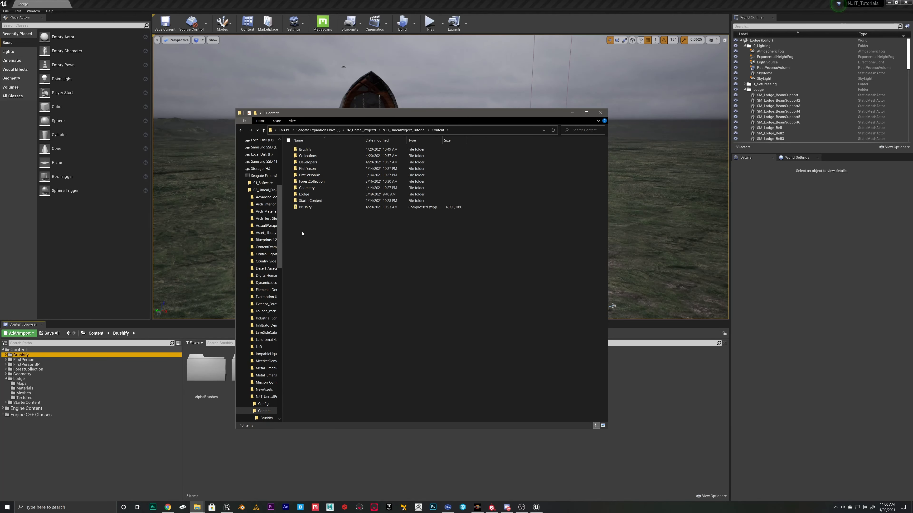
Step: Examine the zipped Brushify archive in the project's Content folder and close the File Explorer window
{"action": "left_click", "coordinate": [304, 208]}
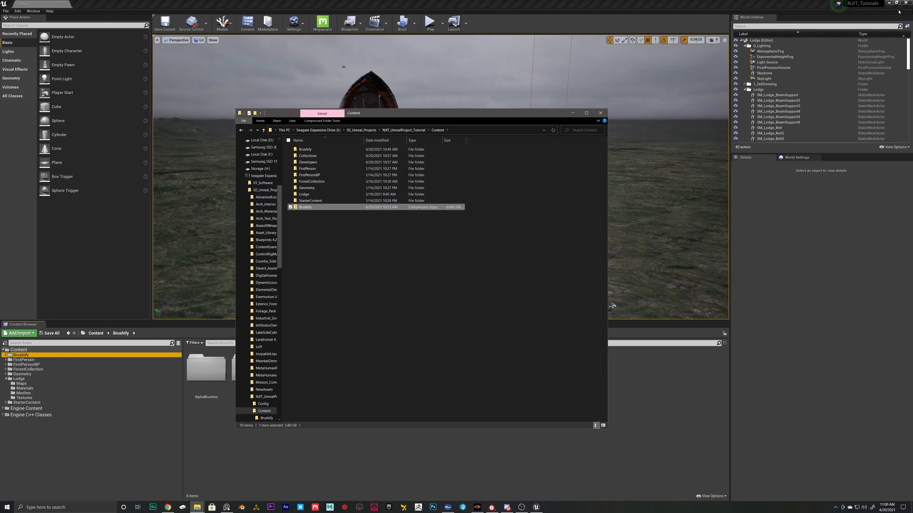
{"action": "right_click", "coordinate": [306, 209]}
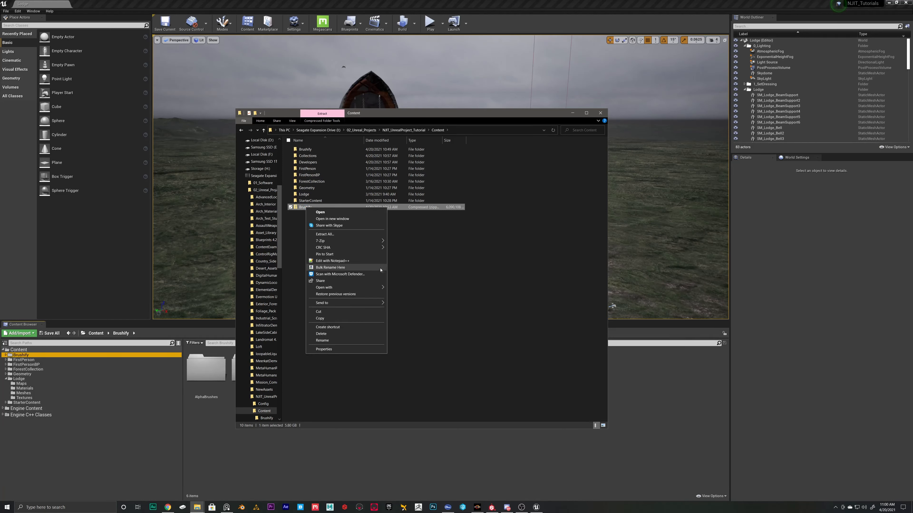
{"action": "left_click", "coordinate": [502, 288]}
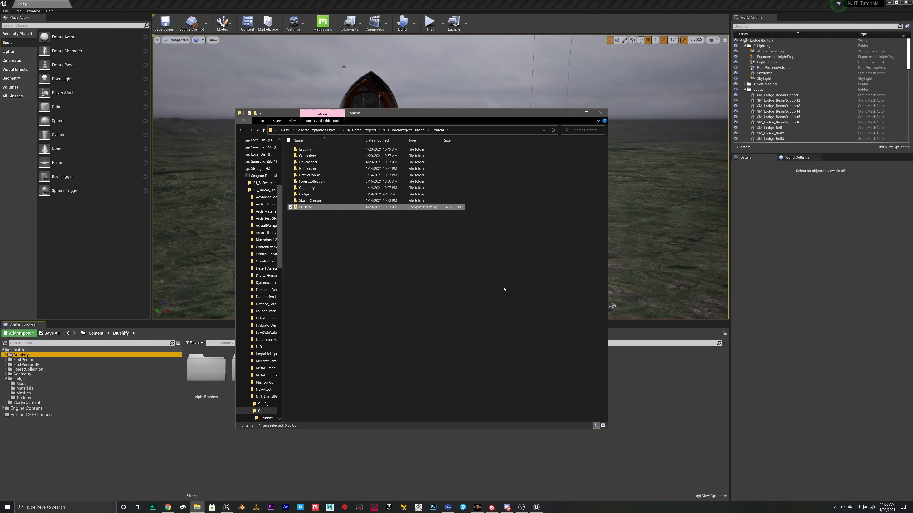
{"action": "right_click", "coordinate": [301, 209]}
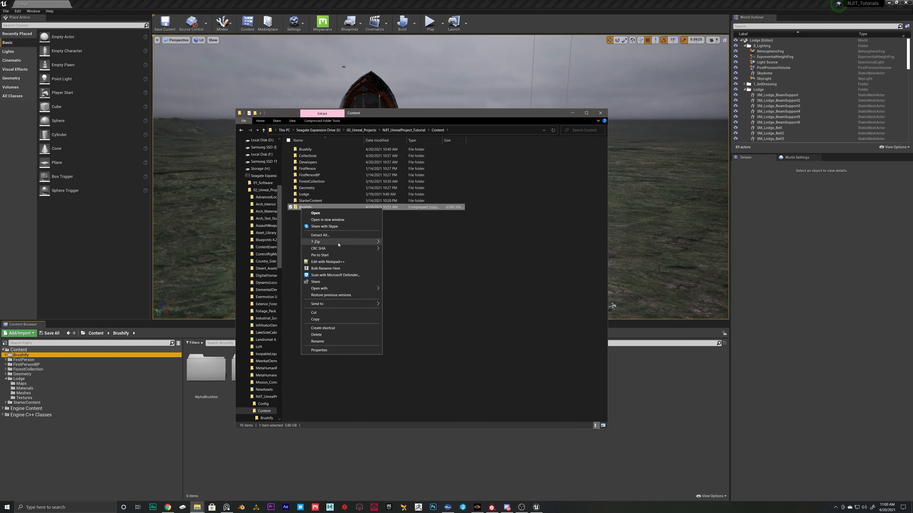
{"action": "left_click", "coordinate": [483, 280]}
{"action": "double_click", "coordinate": [305, 207]}
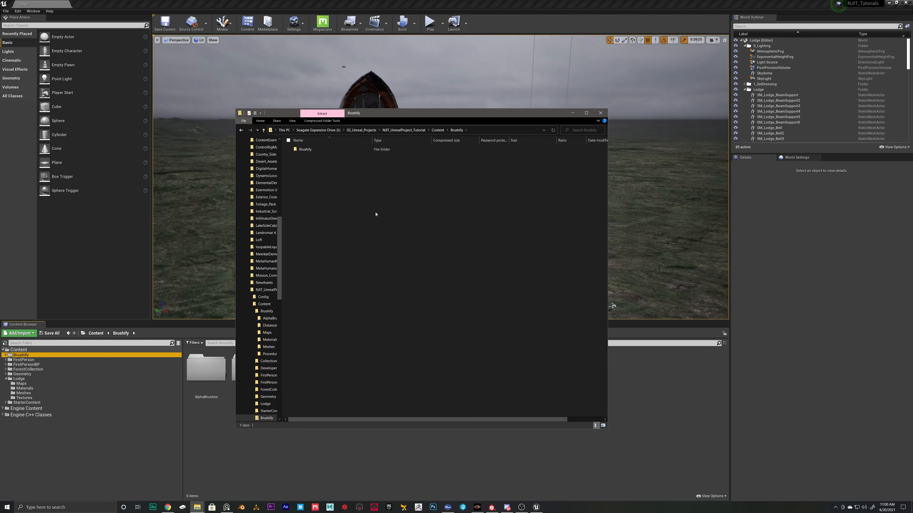
{"action": "left_click", "coordinate": [298, 149]}
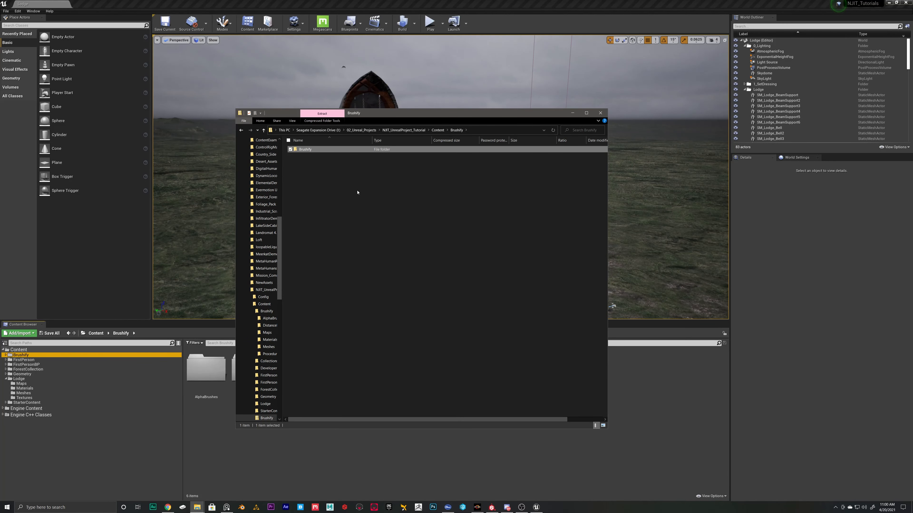
{"action": "left_click", "coordinate": [240, 130]}
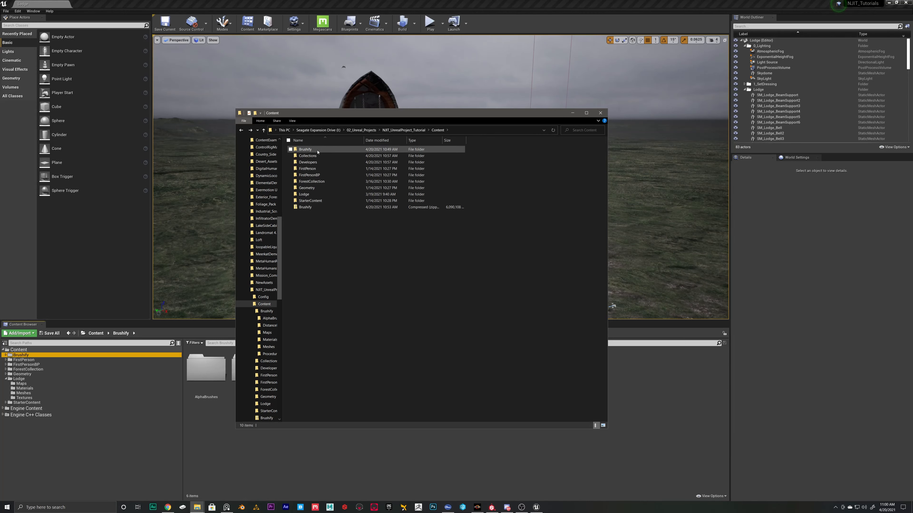
{"action": "left_click", "coordinate": [601, 113]}
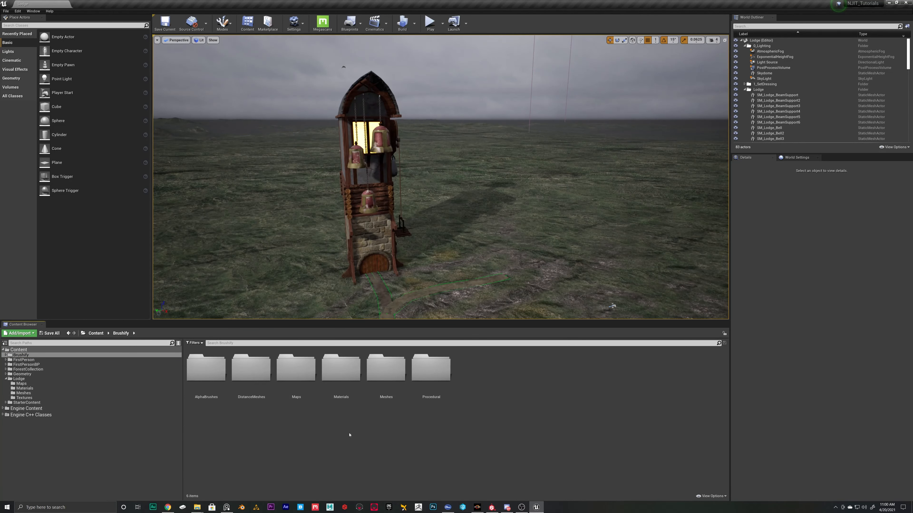
Step: Look through the AlphaBrushes, Materials and Meshes subfolders of Brushify and collapse its folder tree
{"action": "double_click", "coordinate": [206, 367]}
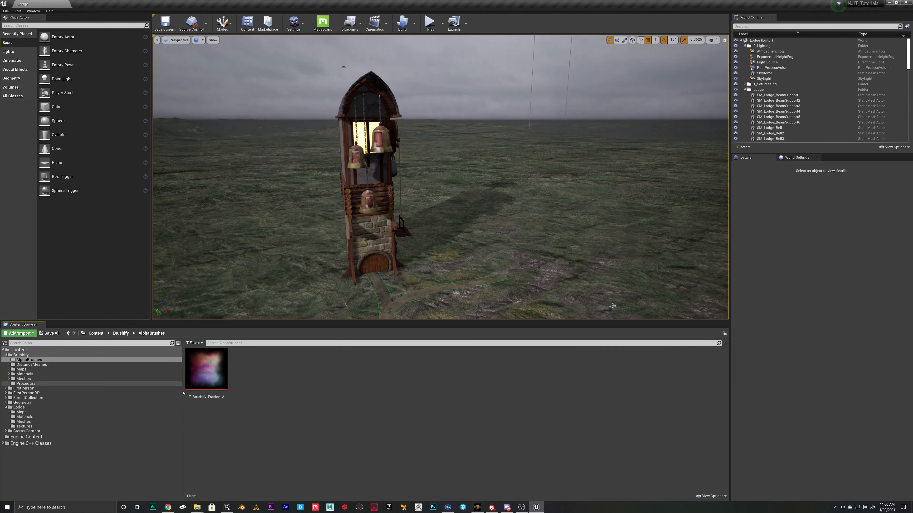
{"action": "left_click", "coordinate": [25, 374]}
{"action": "left_click", "coordinate": [104, 379]}
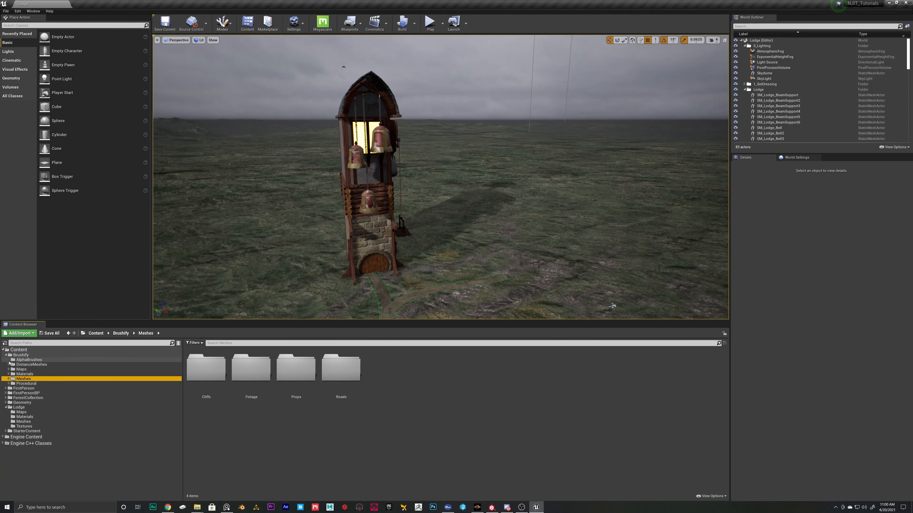
{"action": "left_click", "coordinate": [6, 355]}
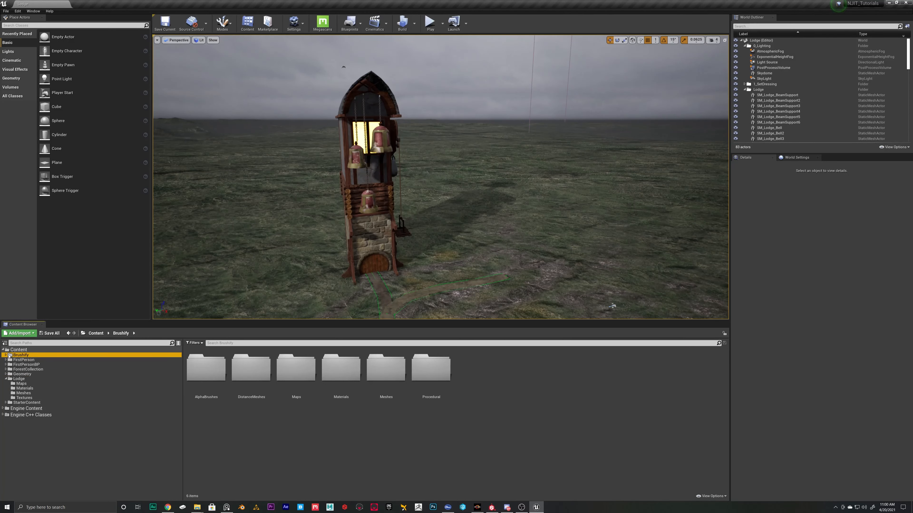
Step: Enter Landscape mode's Sculpt tools and set the sculpt brush type to Alpha
{"action": "right_click_drag", "start_coordinate": [467, 188], "coordinate": [345, 234]}
{"action": "key", "text": "s"}
{"action": "key", "text": "e"}
{"action": "key", "text": "a"}
{"action": "right_click_drag", "start_coordinate": [397, 250], "coordinate": [287, 185]}
{"action": "key", "text": "w"}
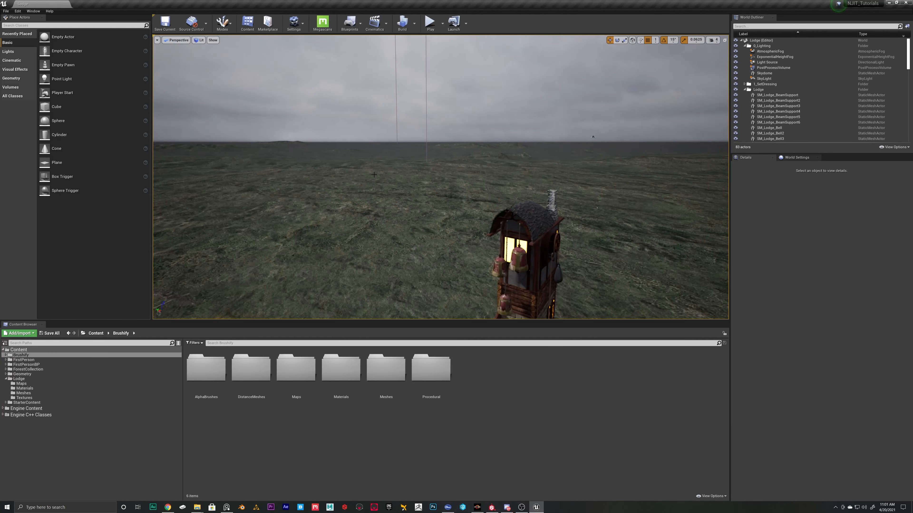
{"action": "right_click_drag", "start_coordinate": [373, 175], "coordinate": [333, 171]}
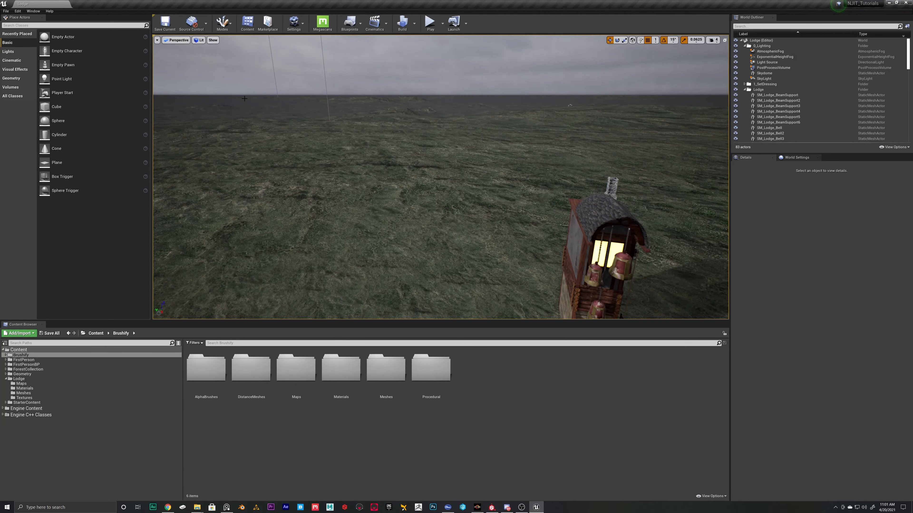
{"action": "left_click", "coordinate": [227, 25]}
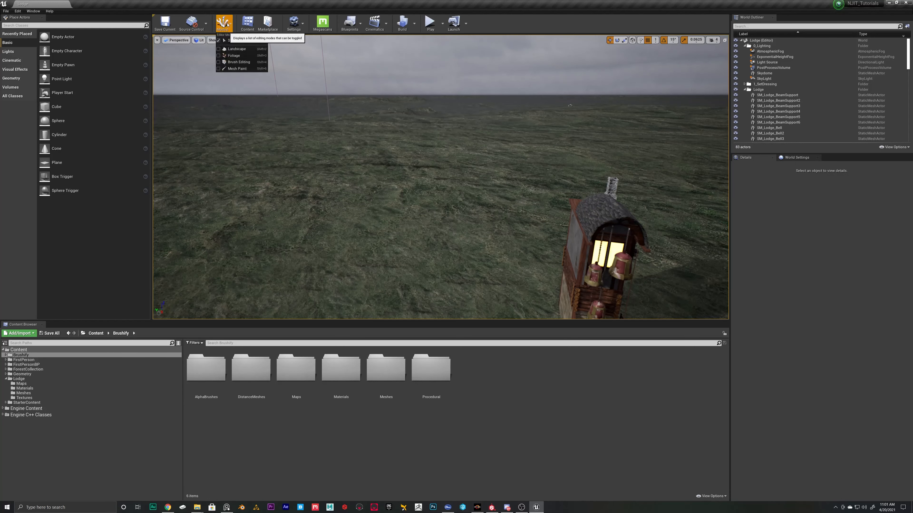
{"action": "left_click", "coordinate": [229, 49]}
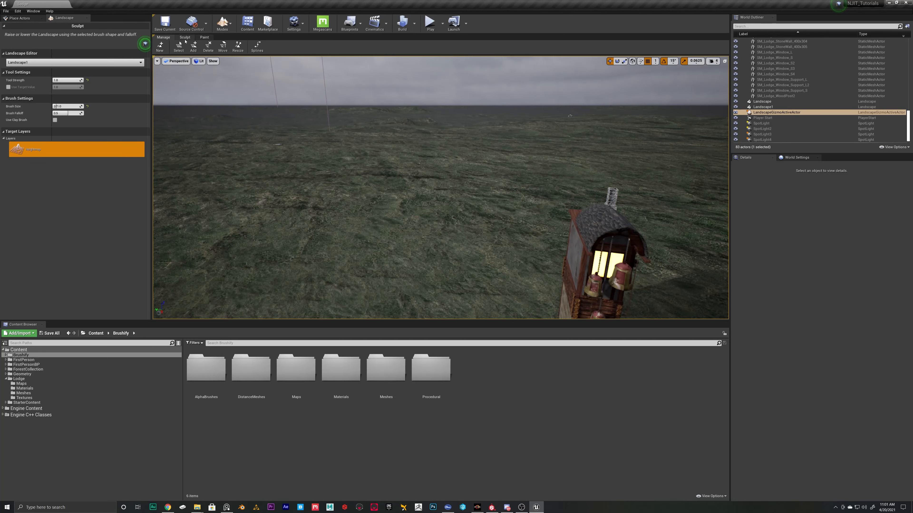
{"action": "left_click", "coordinate": [185, 37]}
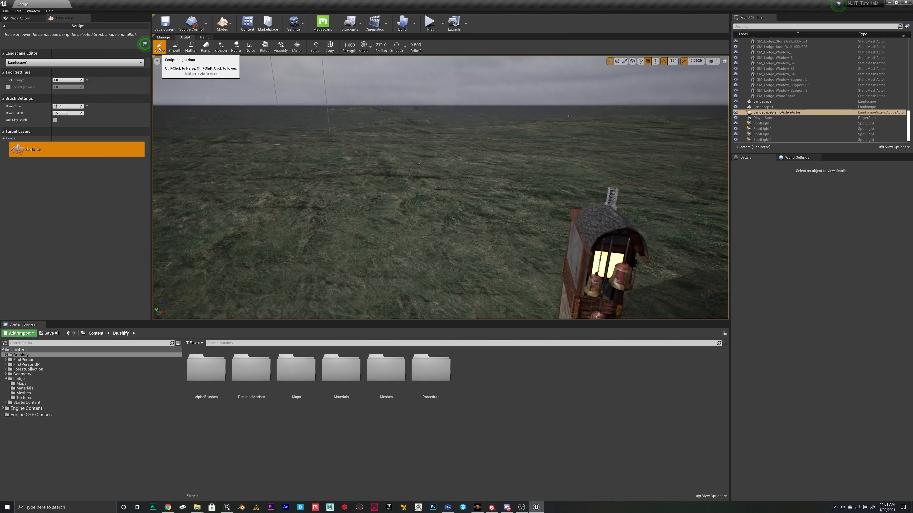
{"action": "left_click", "coordinate": [366, 45]}
{"action": "left_click", "coordinate": [367, 75]}
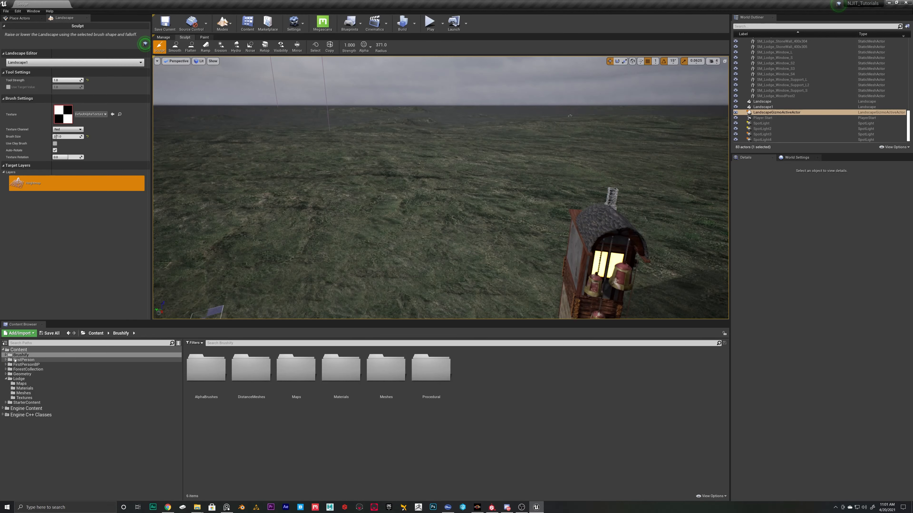
Step: Assign the T_Brushify_Erosion_A texture from Brushify's AlphaBrushes folder as the sculpt brush's alpha texture
{"action": "left_click", "coordinate": [5, 355]}
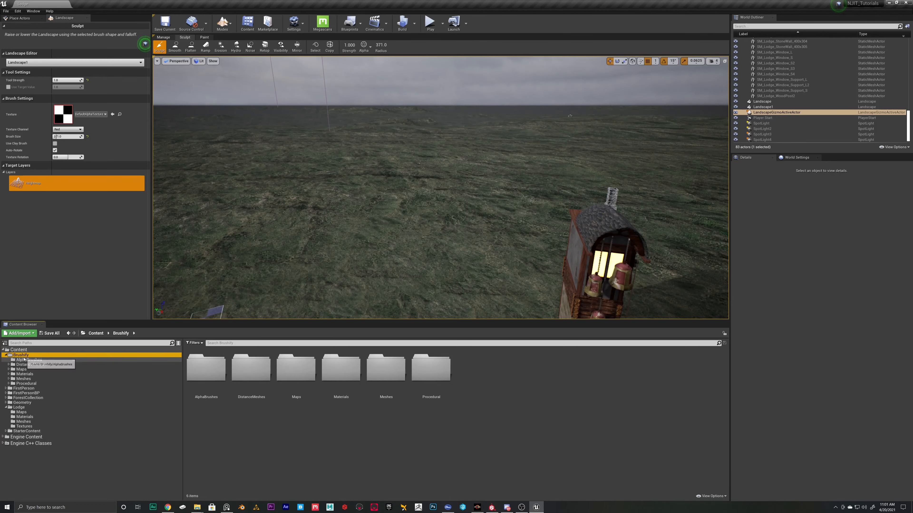
{"action": "left_click", "coordinate": [24, 360]}
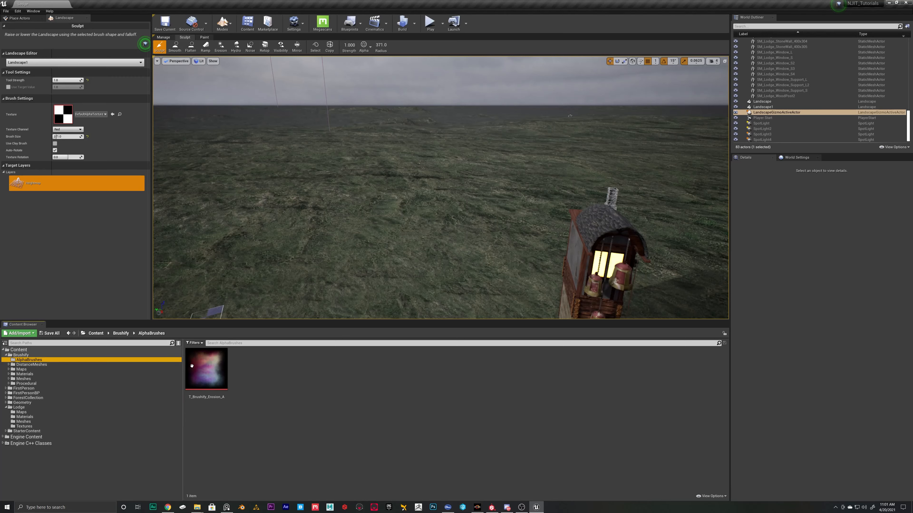
{"action": "left_click", "coordinate": [226, 369]}
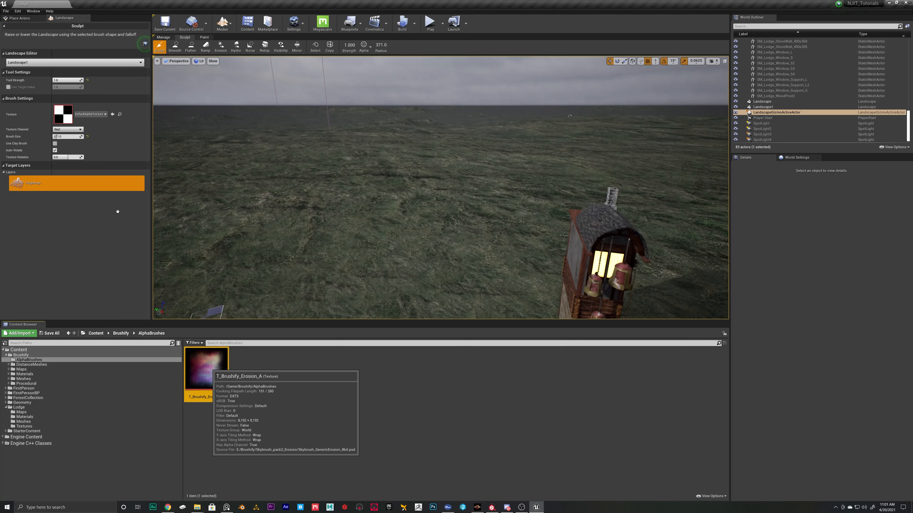
{"action": "left_click", "coordinate": [112, 114]}
{"action": "left_click", "coordinate": [113, 113]}
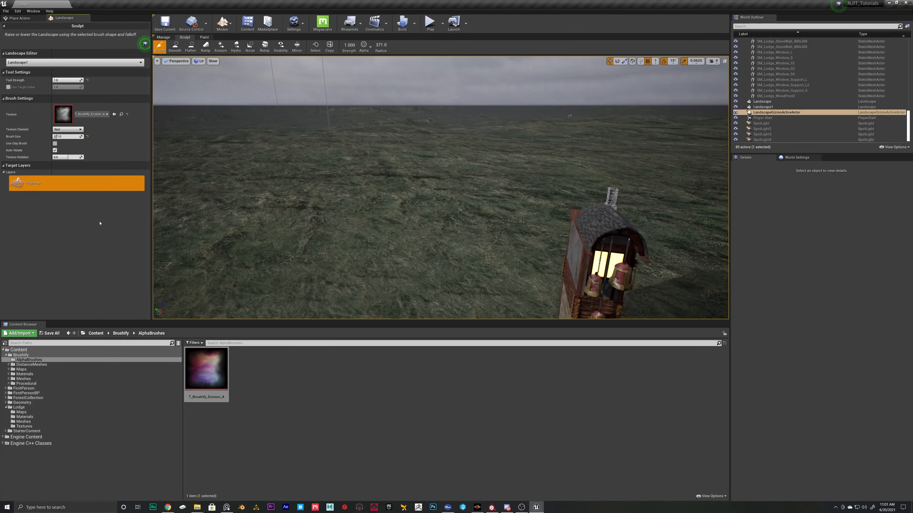
Step: Open the T_Brushify_Erosion_A texture and examine its red, green, blue and alpha channels individually
{"action": "double_click", "coordinate": [213, 370]}
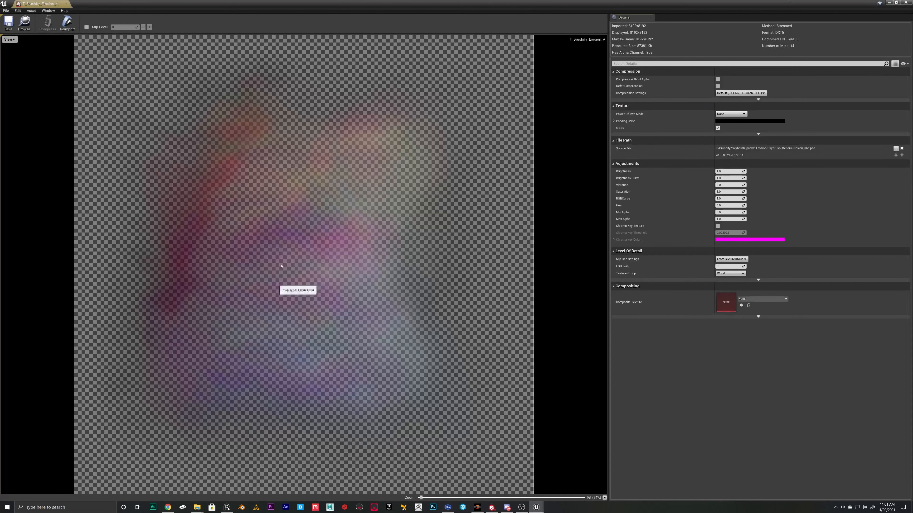
{"action": "left_click", "coordinate": [7, 41]}
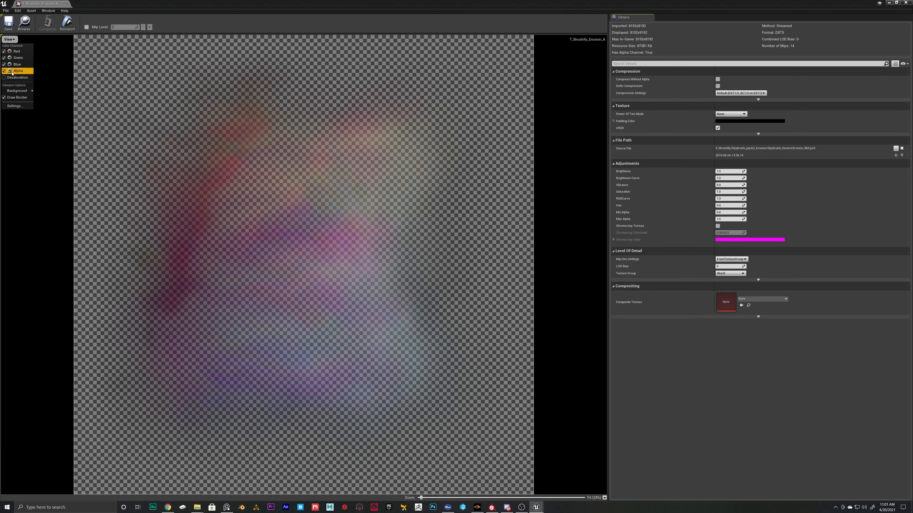
{"action": "left_click", "coordinate": [4, 71]}
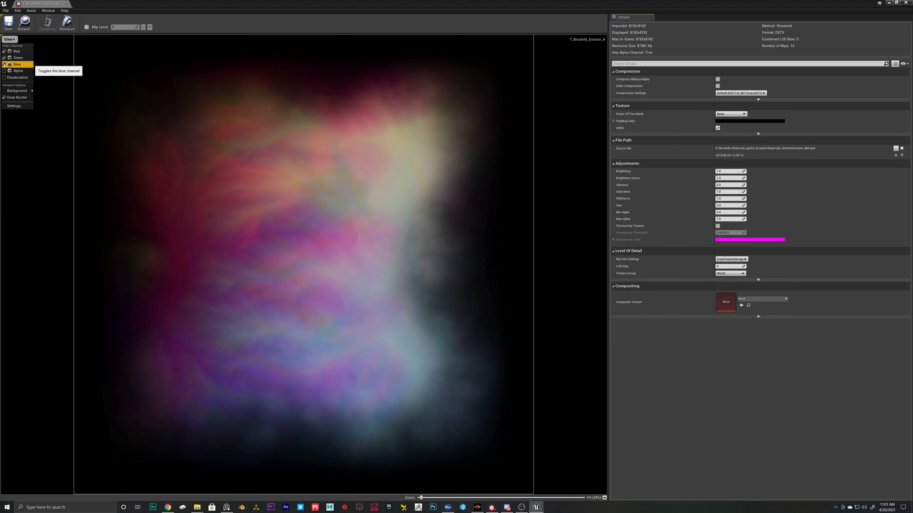
{"action": "left_click", "coordinate": [4, 64]}
{"action": "left_click", "coordinate": [3, 57]}
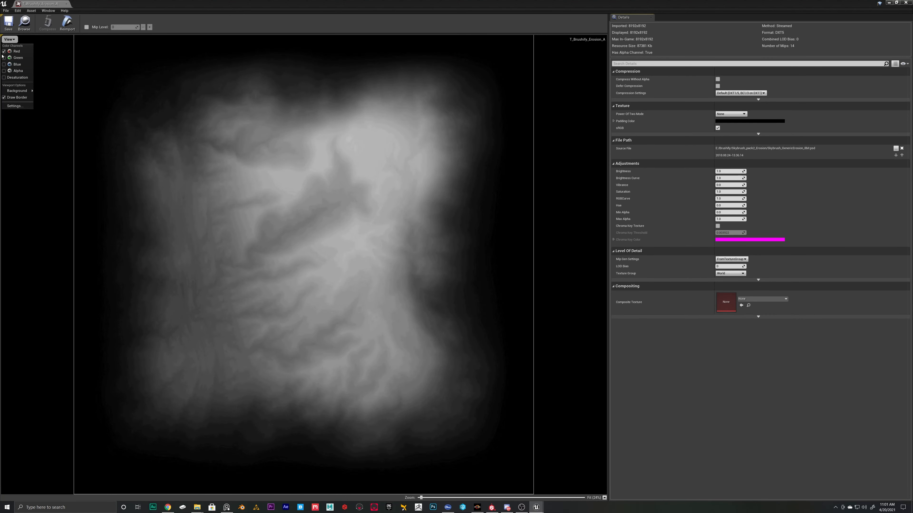
{"action": "left_click", "coordinate": [4, 51]}
{"action": "left_click", "coordinate": [4, 57]}
{"action": "left_click", "coordinate": [4, 58]}
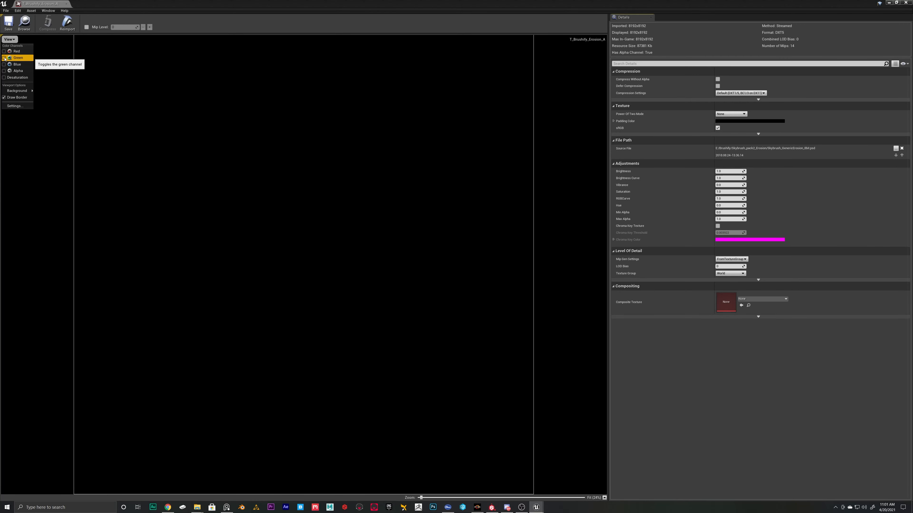
{"action": "left_click", "coordinate": [4, 65]}
{"action": "left_click", "coordinate": [4, 64]}
{"action": "left_click", "coordinate": [4, 71]}
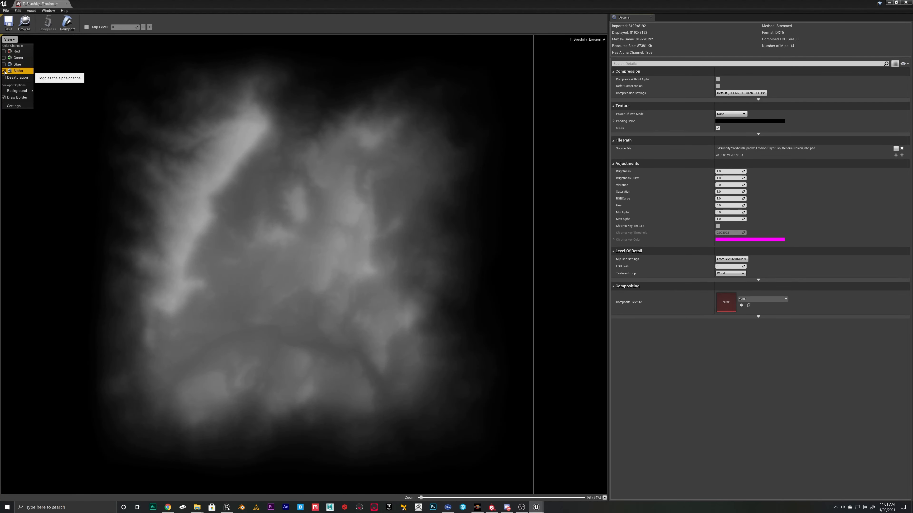
Step: Turn off the alpha channel display and close the T_Brushify_Erosion_A texture to return to the landscape
{"action": "left_click", "coordinate": [4, 71]}
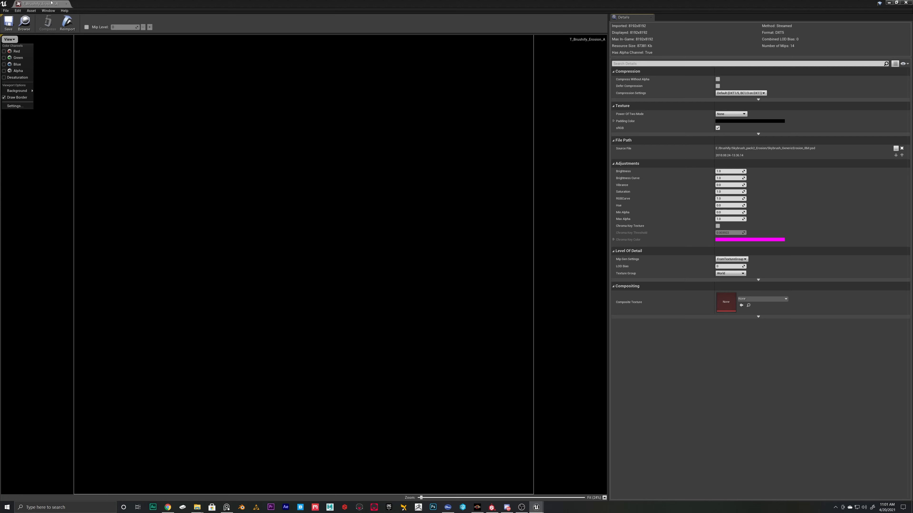
{"action": "left_click", "coordinate": [66, 4]}
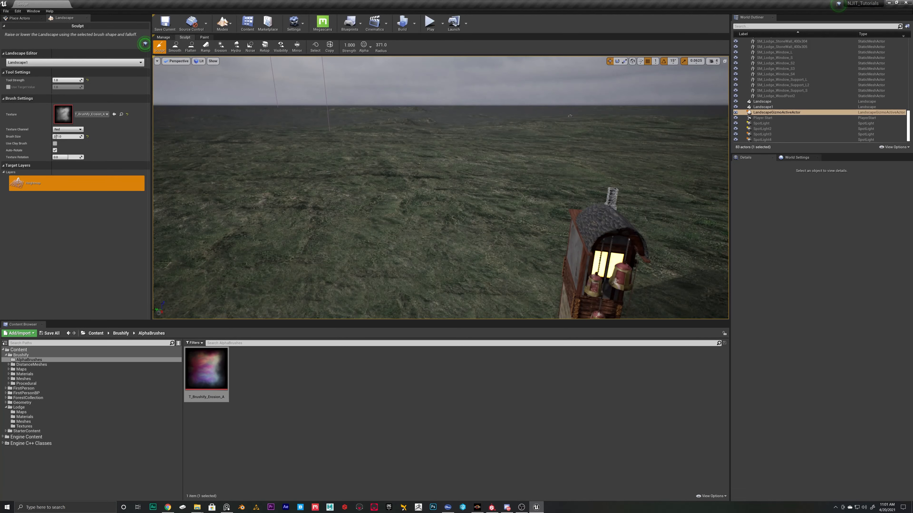
{"action": "mouse_move", "coordinate": [440, 188]}
{"action": "right_mouse_down"}
{"action": "mouse_move", "coordinate": [469, 198]}
{"action": "mouse_move", "coordinate": [444, 181]}
{"action": "mouse_move", "coordinate": [454, 194]}
{"action": "right_mouse_up"}
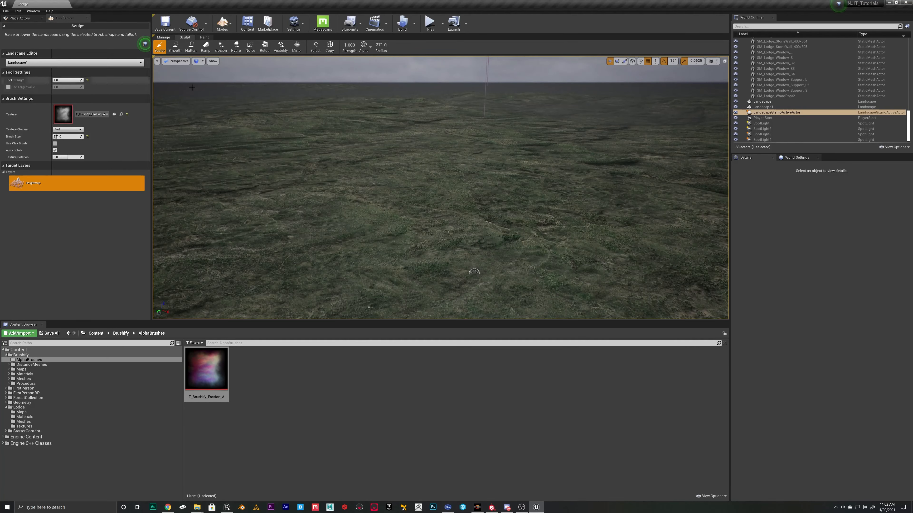
{"action": "right_click_drag", "start_coordinate": [192, 88], "coordinate": [193, 107]}
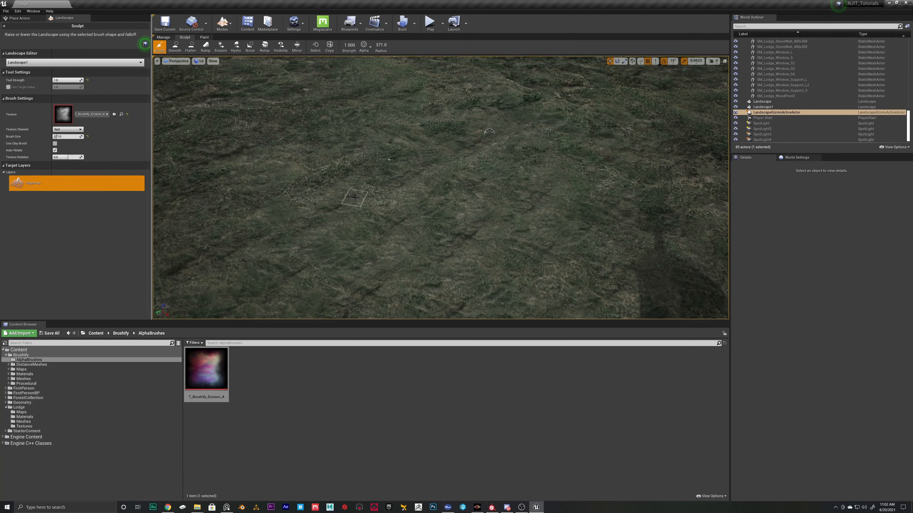
Step: Enlarge the alpha brush over the open grassland and fine-tune its size to about 1959
{"action": "key", "text": "bracketright"}
{"action": "key", "text": "bracketright"}
{"action": "key", "text": "bracketright"}
{"action": "key", "text": "bracketright"}
{"action": "key", "text": "bracketright"}
{"action": "key", "text": "bracketright"}
{"action": "key", "text": "bracketright"}
{"action": "key", "text": "bracketright"}
{"action": "key", "text": "bracketright"}
{"action": "key", "text": "bracketright"}
{"action": "key", "text": "bracketright"}
{"action": "key", "text": "bracketright"}
{"action": "key", "text": "bracketright"}
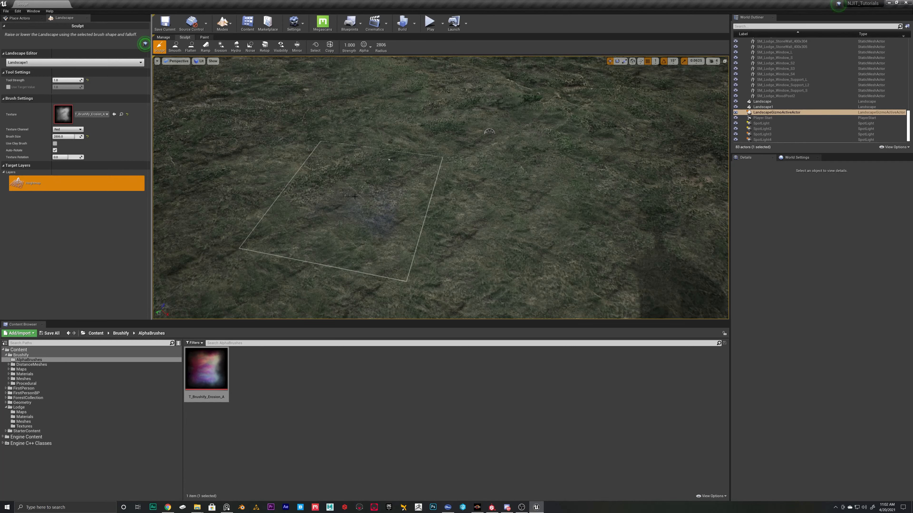
{"action": "key", "text": "bracketleft"}
{"action": "key", "text": "bracketleft"}
{"action": "key", "text": "bracketleft"}
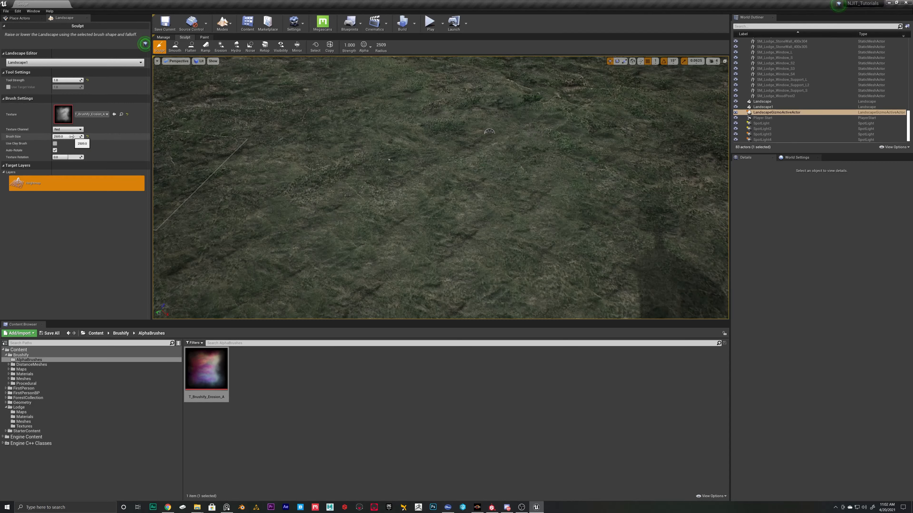
{"action": "left_click_drag", "start_coordinate": [71, 136], "coordinate": [70, 137]}
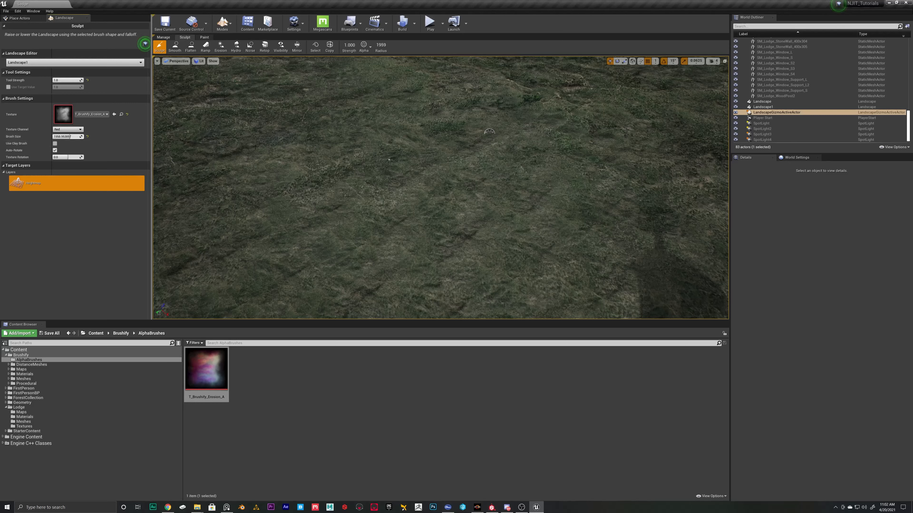
Step: Set the sculpt tool strength to 0.3 and the brush size to about 4739
{"action": "left_click", "coordinate": [67, 80]}
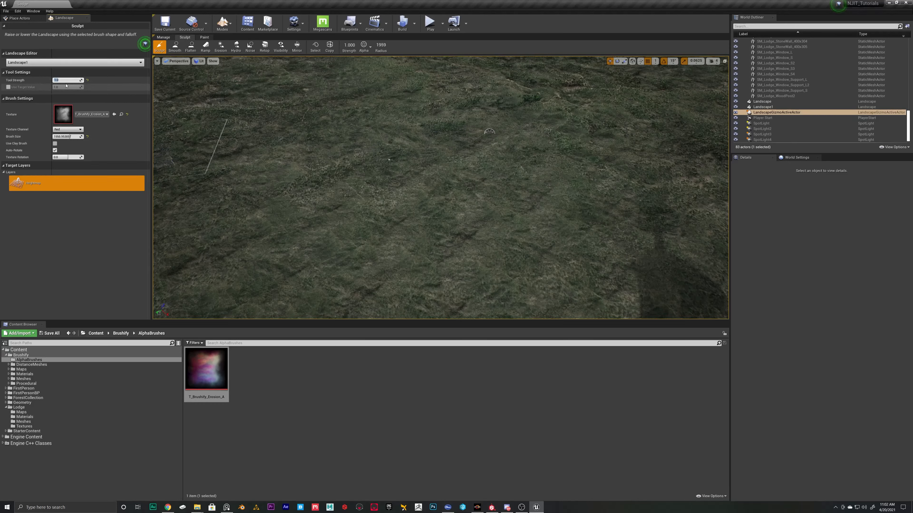
{"action": "key", "text": "Return"}
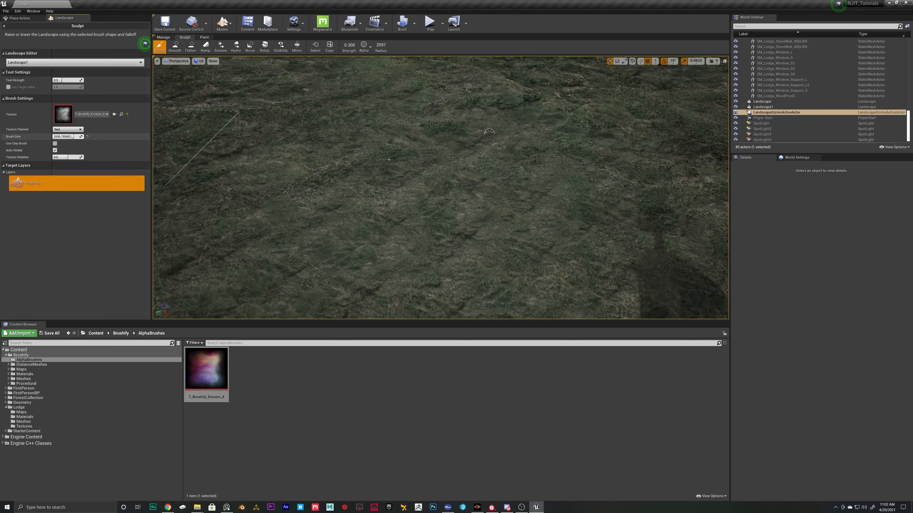
{"action": "left_click_drag", "start_coordinate": [68, 136], "coordinate": [78, 137]}
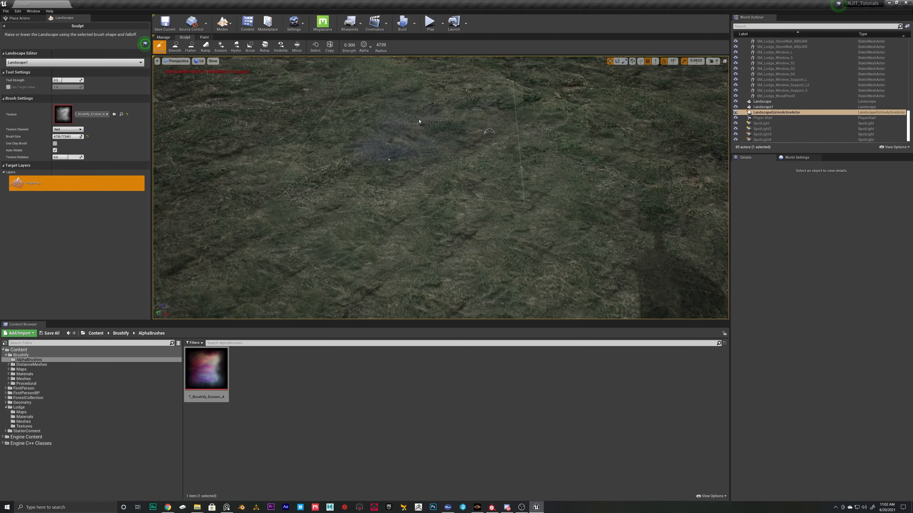
Step: Try stamping the red-channel erosion shape on the grassland at low strength, and undo it
{"action": "left_click", "coordinate": [419, 121]}
{"action": "mouse_move", "coordinate": [419, 121]}
{"action": "right_mouse_down"}
{"action": "mouse_move", "coordinate": [417, 78]}
{"action": "mouse_move", "coordinate": [422, 116]}
{"action": "right_mouse_up"}
{"action": "key", "text": "ctrl+z"}
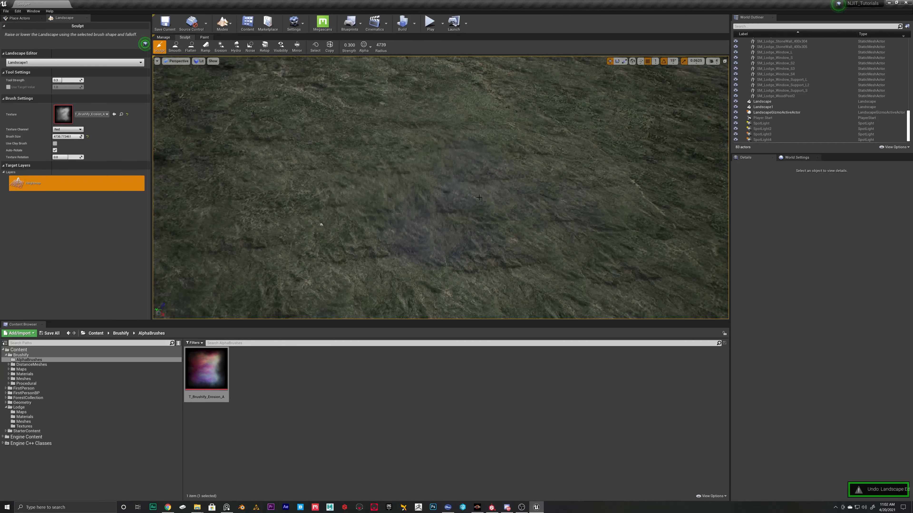
{"action": "key", "text": "ctrl+z"}
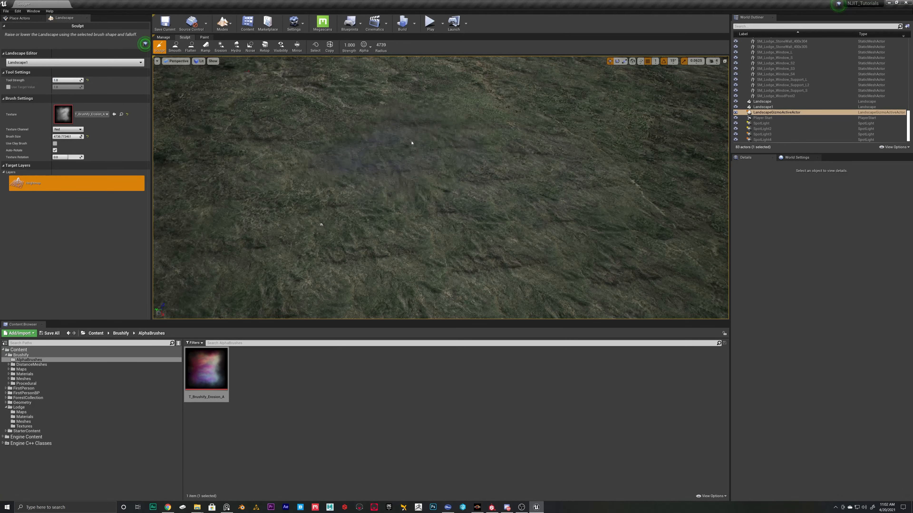
Step: Try a red-channel stamp at tool strength 1.0 near the lodge, inspect it from ground level and undo it
{"action": "mouse_move", "coordinate": [448, 155]}
{"action": "right_mouse_down"}
{"action": "mouse_move", "coordinate": [451, 125]}
{"action": "mouse_move", "coordinate": [451, 151]}
{"action": "right_mouse_up"}
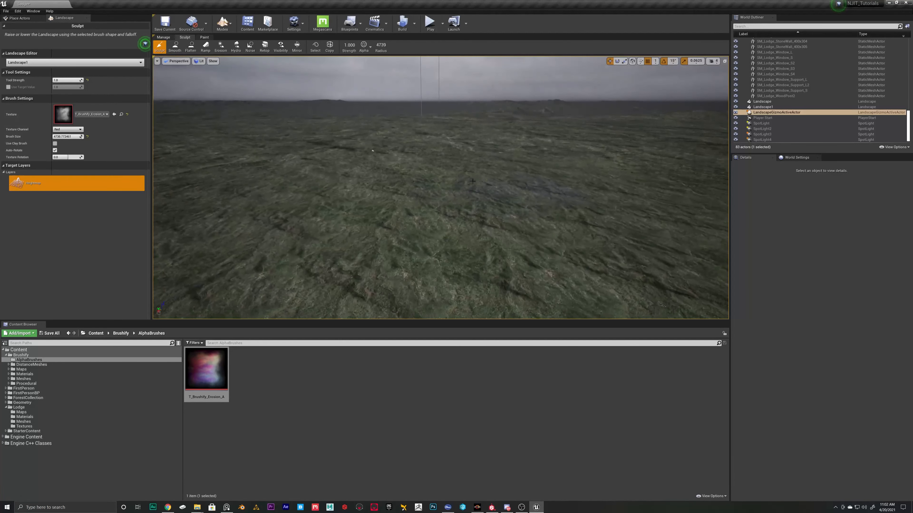
{"action": "left_click", "coordinate": [436, 194]}
{"action": "key", "text": "Escape"}
{"action": "right_click_drag", "start_coordinate": [434, 197], "coordinate": [404, 184]}
{"action": "right_click_drag", "start_coordinate": [441, 188], "coordinate": [618, 190]}
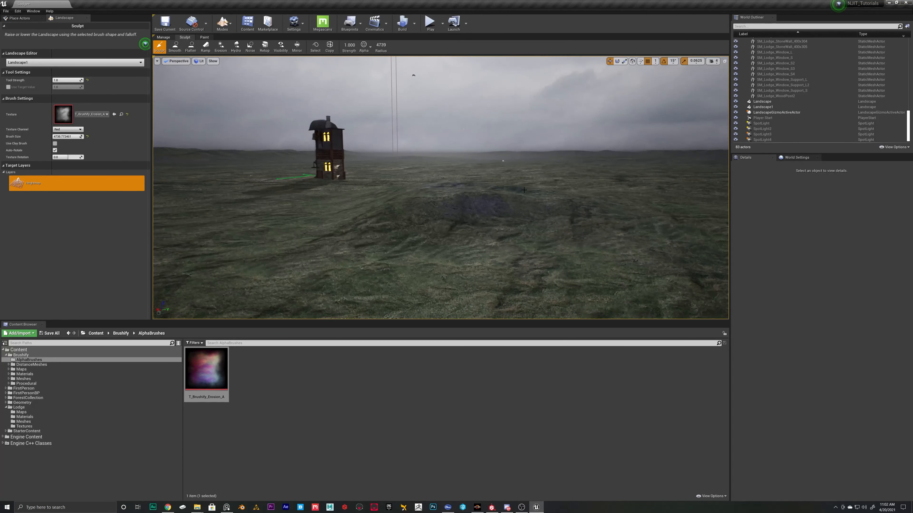
{"action": "key", "text": "ctrl+z"}
{"action": "key", "text": "ctrl+z"}
{"action": "key", "text": "ctrl+z"}
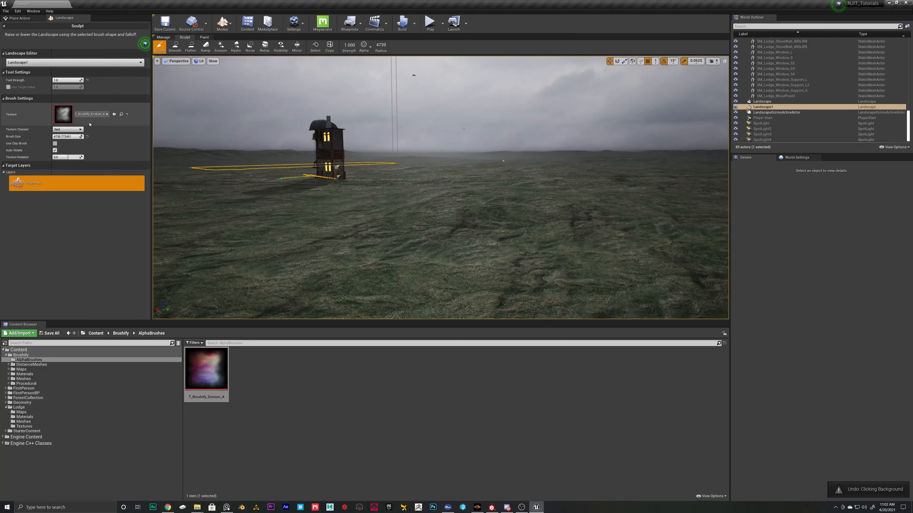
Step: Set the brush's texture channel to Green and sculpt mounds on the terrain near the lodge
{"action": "left_click", "coordinate": [68, 129]}
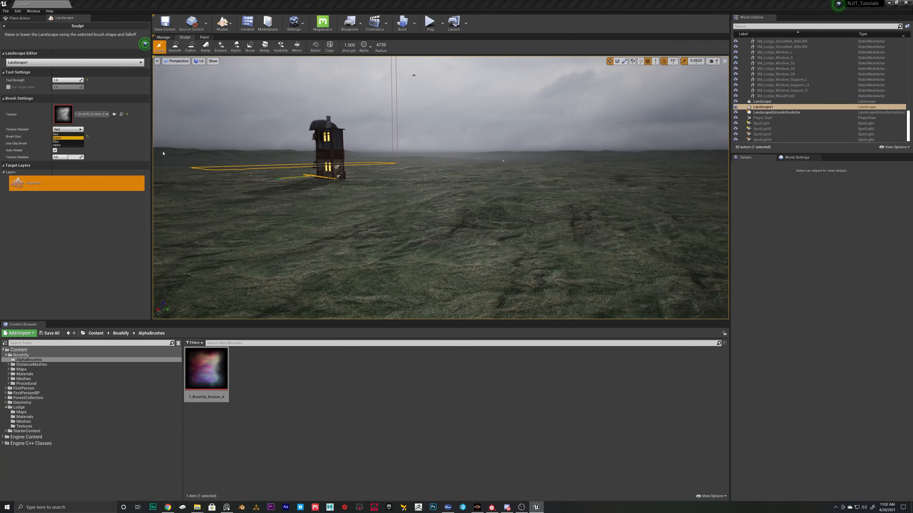
{"action": "right_click_drag", "start_coordinate": [417, 197], "coordinate": [555, 223]}
{"action": "left_click_drag", "start_coordinate": [416, 197], "coordinate": [381, 184]}
{"action": "key", "text": "ctrl+z"}
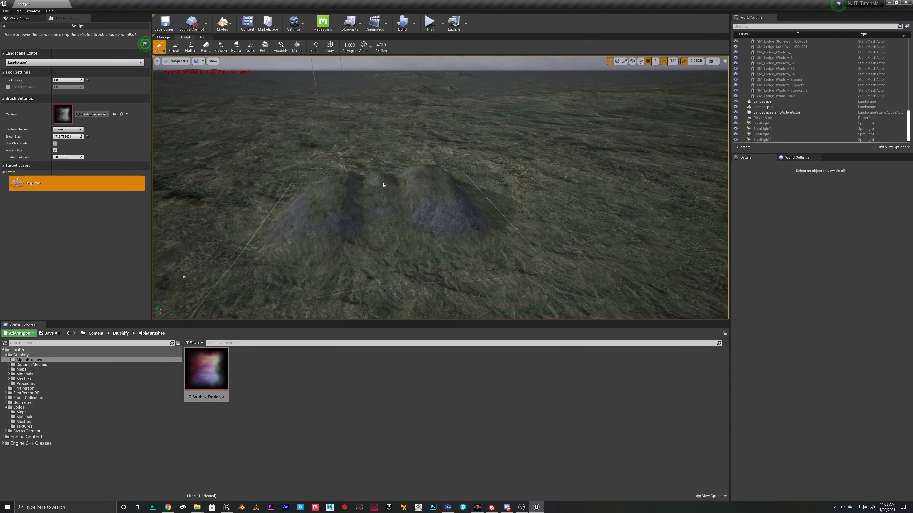
Step: Examine the shape and rocky slopes of the green-channel mounds from several sides
{"action": "key", "text": "d"}
{"action": "mouse_move", "coordinate": [383, 185]}
{"action": "right_mouse_down"}
{"action": "mouse_move", "coordinate": [259, 167]}
{"action": "mouse_move", "coordinate": [223, 172]}
{"action": "right_mouse_up"}
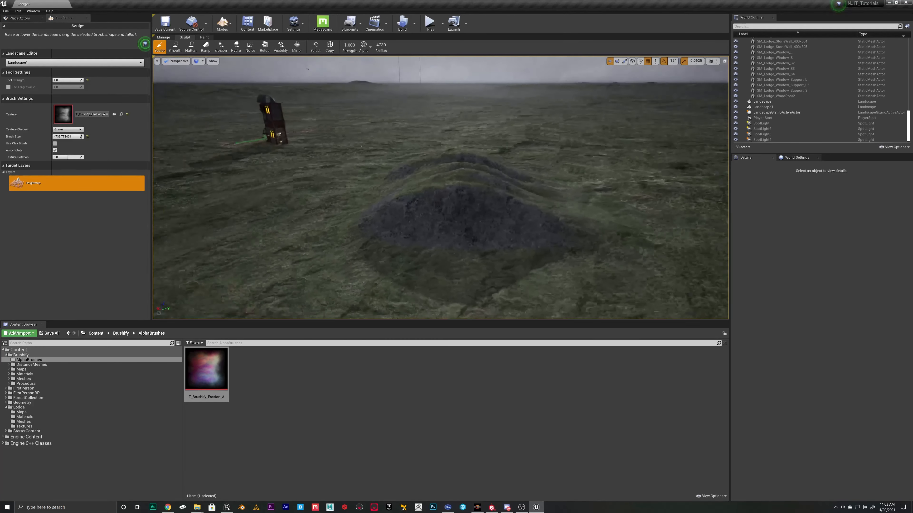
{"action": "mouse_move", "coordinate": [464, 187]}
{"action": "right_mouse_down"}
{"action": "mouse_move", "coordinate": [368, 178]}
{"action": "mouse_move", "coordinate": [389, 169]}
{"action": "mouse_move", "coordinate": [356, 169]}
{"action": "right_mouse_up"}
{"action": "key", "text": "w"}
{"action": "key", "text": "d"}
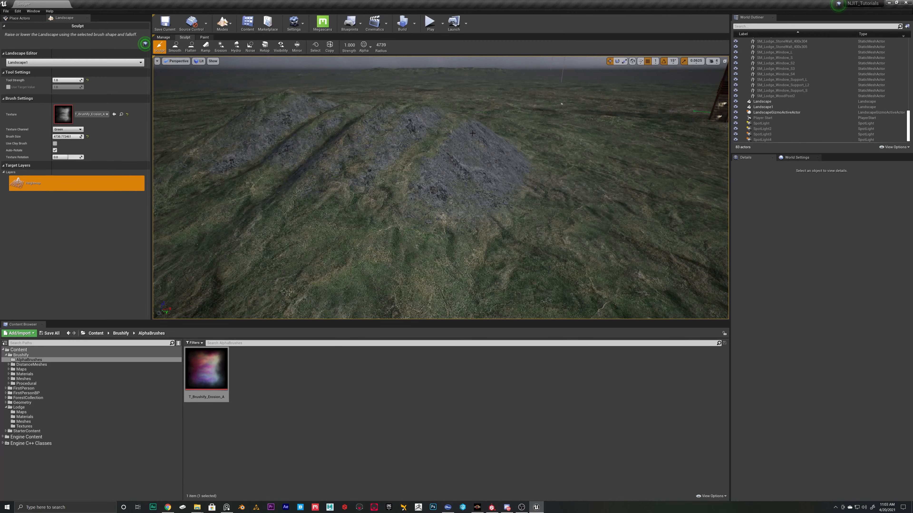
{"action": "key", "text": "w"}
{"action": "key", "text": "d"}
{"action": "mouse_move", "coordinate": [516, 165]}
{"action": "right_mouse_down"}
{"action": "mouse_move", "coordinate": [513, 174]}
{"action": "mouse_move", "coordinate": [486, 153]}
{"action": "mouse_move", "coordinate": [463, 159]}
{"action": "mouse_move", "coordinate": [460, 146]}
{"action": "mouse_move", "coordinate": [542, 158]}
{"action": "mouse_move", "coordinate": [530, 198]}
{"action": "mouse_move", "coordinate": [467, 150]}
{"action": "right_mouse_up"}
{"action": "key", "text": "s"}
{"action": "key", "text": "w"}
{"action": "key", "text": "w"}
Step: Set the brush's texture channel to Blue and its size to 8192
{"action": "left_click", "coordinate": [67, 129]}
{"action": "left_click", "coordinate": [59, 145]}
{"action": "left_click_drag", "start_coordinate": [67, 136], "coordinate": [84, 137]}
Step: Replace a blue-channel test stamp with lower hills sculpted across the landscape at a tool strength of 0.8
{"action": "left_click", "coordinate": [374, 201]}
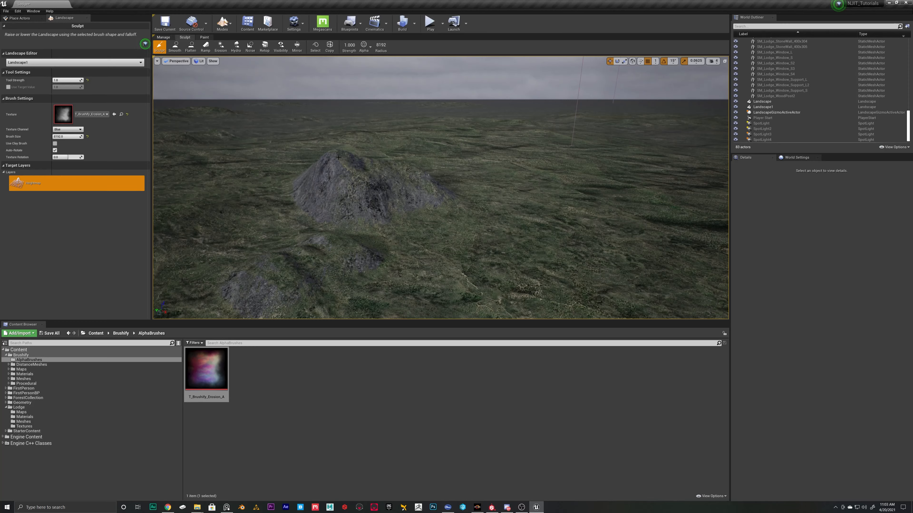
{"action": "key", "text": "ctrl+z"}
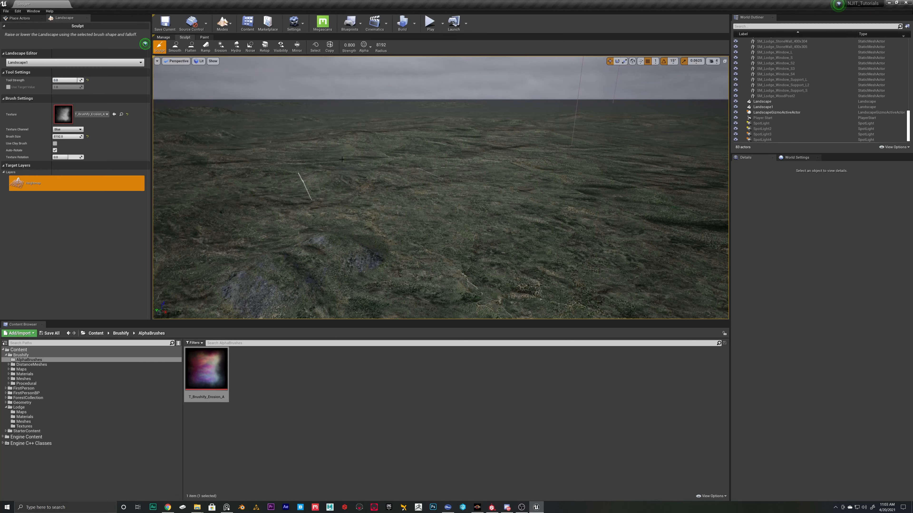
{"action": "left_click_drag", "start_coordinate": [403, 167], "coordinate": [613, 158]}
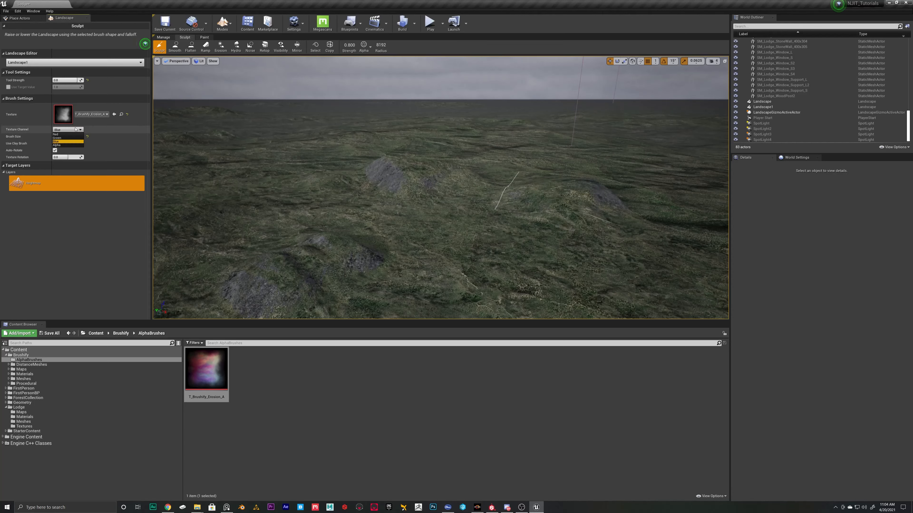
Step: Set the brush's texture channel to Alpha and sculpt eroded rocky ridges across the open terrain
{"action": "left_click", "coordinate": [62, 130]}
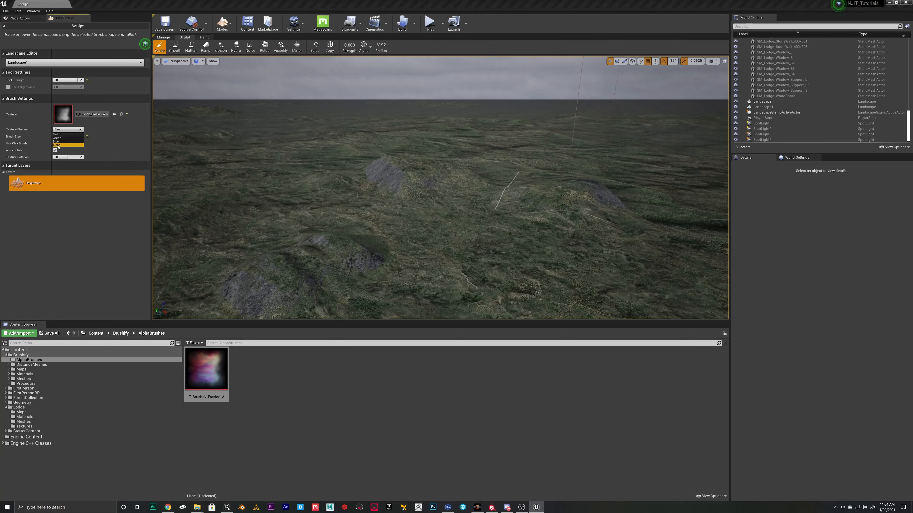
{"action": "key", "text": "w"}
{"action": "right_click_drag", "start_coordinate": [519, 134], "coordinate": [493, 153]}
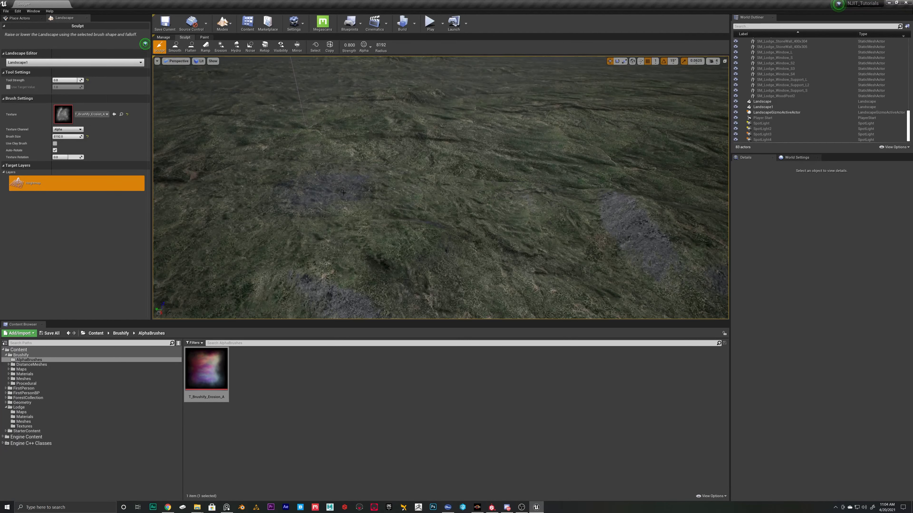
{"action": "right_click_drag", "start_coordinate": [333, 193], "coordinate": [251, 195]}
{"action": "mouse_move", "coordinate": [482, 185]}
{"action": "left_mouse_down"}
{"action": "mouse_move", "coordinate": [496, 190]}
{"action": "mouse_move", "coordinate": [410, 243]}
{"action": "mouse_move", "coordinate": [452, 271]}
{"action": "left_mouse_up"}
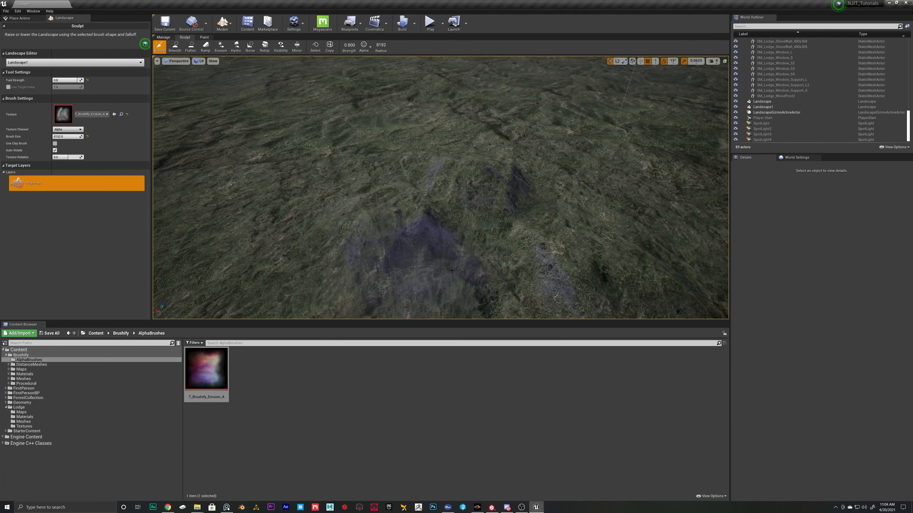
{"action": "right_click_drag", "start_coordinate": [451, 270], "coordinate": [436, 216]}
{"action": "left_click", "coordinate": [437, 214]}
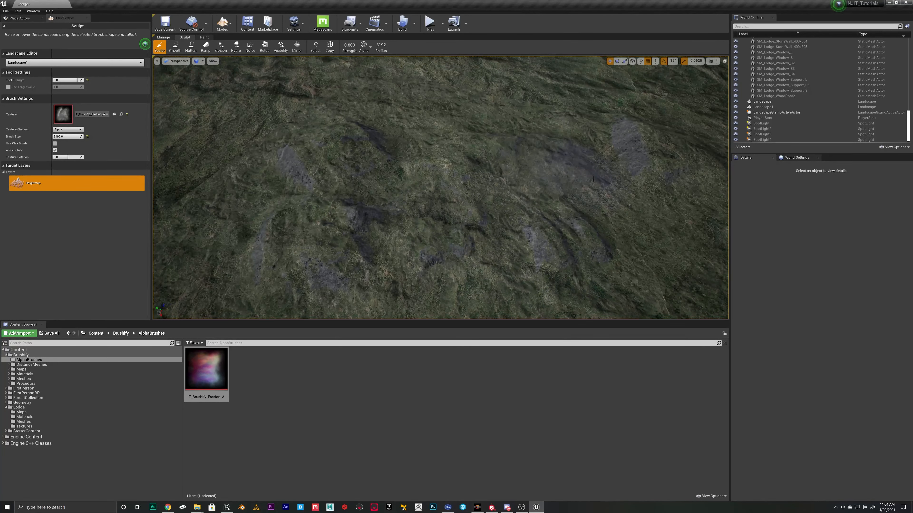
Step: Continue sculpting alpha-channel hills over the surrounding terrain to form a backdrop for the lodge tower
{"action": "right_click_drag", "start_coordinate": [593, 179], "coordinate": [566, 192]}
{"action": "right_click_drag", "start_coordinate": [489, 162], "coordinate": [388, 133]}
{"action": "right_click_drag", "start_coordinate": [611, 162], "coordinate": [569, 209]}
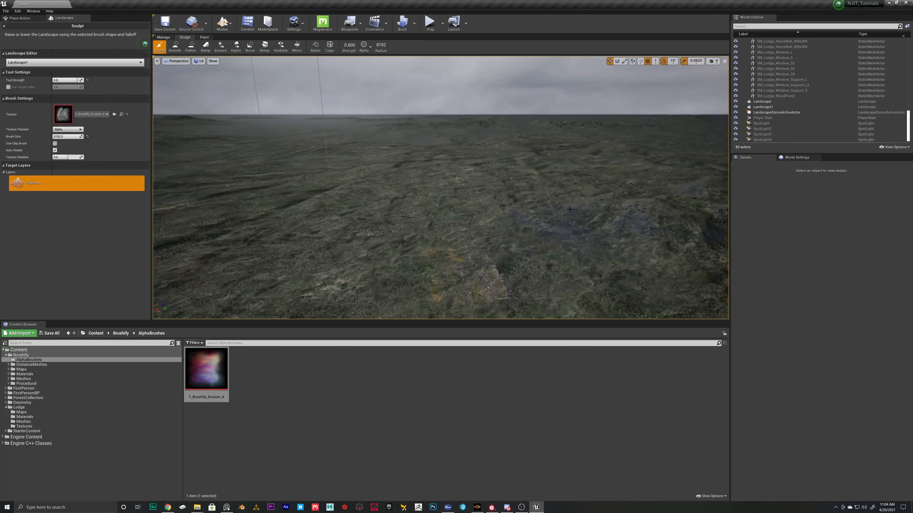
{"action": "right_click_drag", "start_coordinate": [598, 174], "coordinate": [552, 176]}
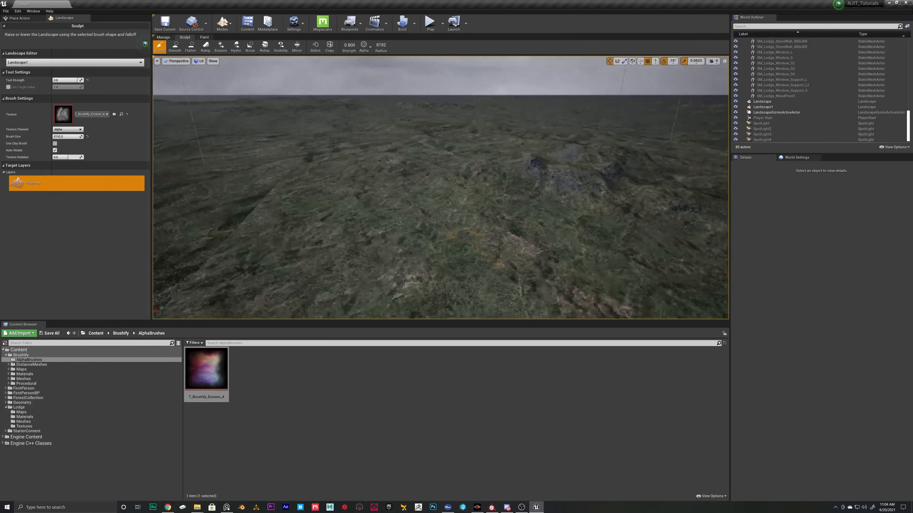
{"action": "right_click_drag", "start_coordinate": [494, 150], "coordinate": [436, 221]}
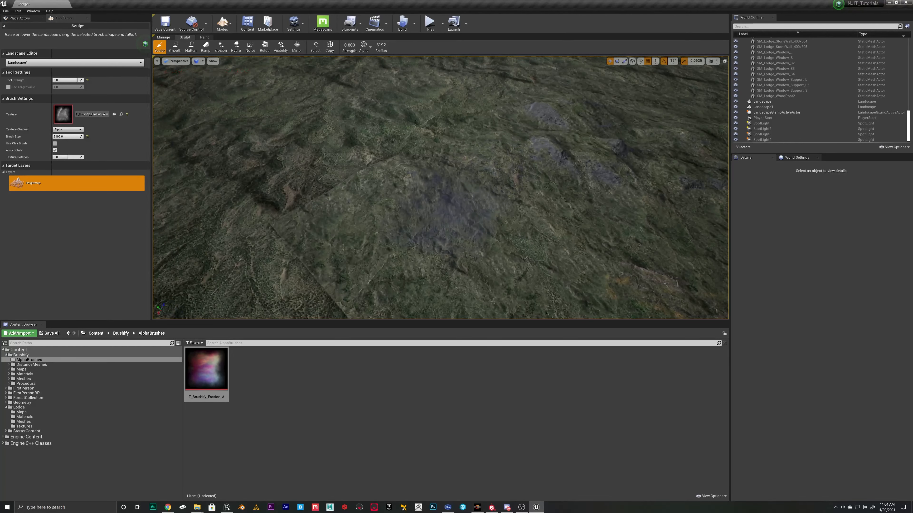
{"action": "right_click_drag", "start_coordinate": [581, 203], "coordinate": [435, 276]}
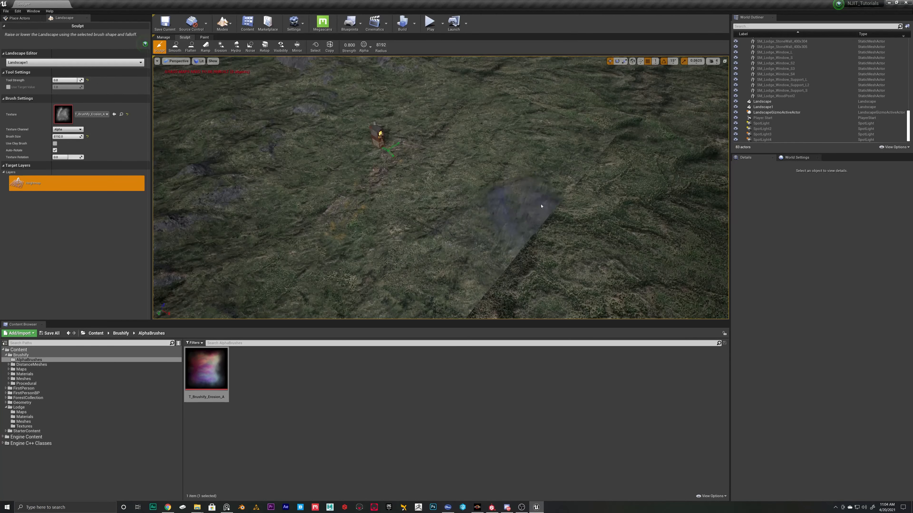
{"action": "mouse_move", "coordinate": [640, 180]}
{"action": "right_mouse_down"}
{"action": "mouse_move", "coordinate": [604, 98]}
{"action": "mouse_move", "coordinate": [639, 100]}
{"action": "mouse_move", "coordinate": [589, 103]}
{"action": "mouse_move", "coordinate": [654, 100]}
{"action": "mouse_move", "coordinate": [475, 158]}
{"action": "mouse_move", "coordinate": [416, 193]}
{"action": "right_mouse_up"}
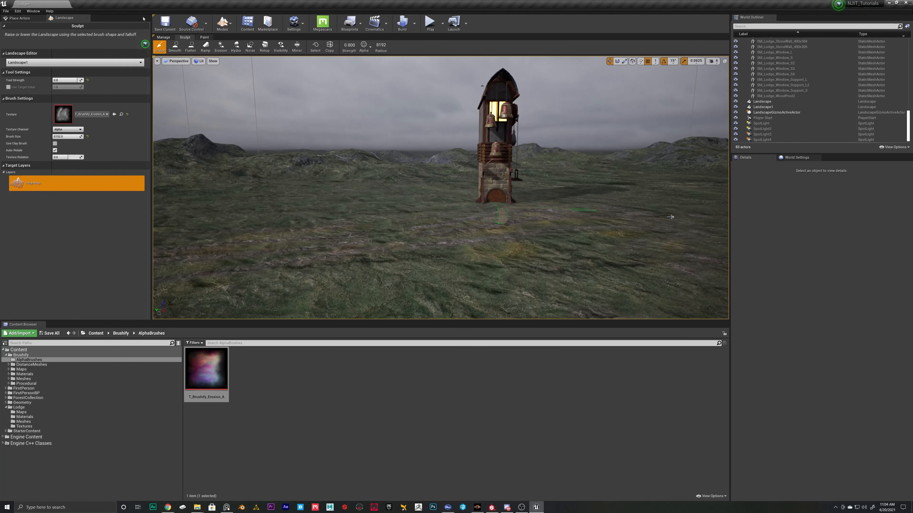
Step: Switch from Landscape to Select mode and expand Brushify's DistanceMeshes folder and its Generic_Erosion_01 subfolder
{"action": "left_click", "coordinate": [222, 23]}
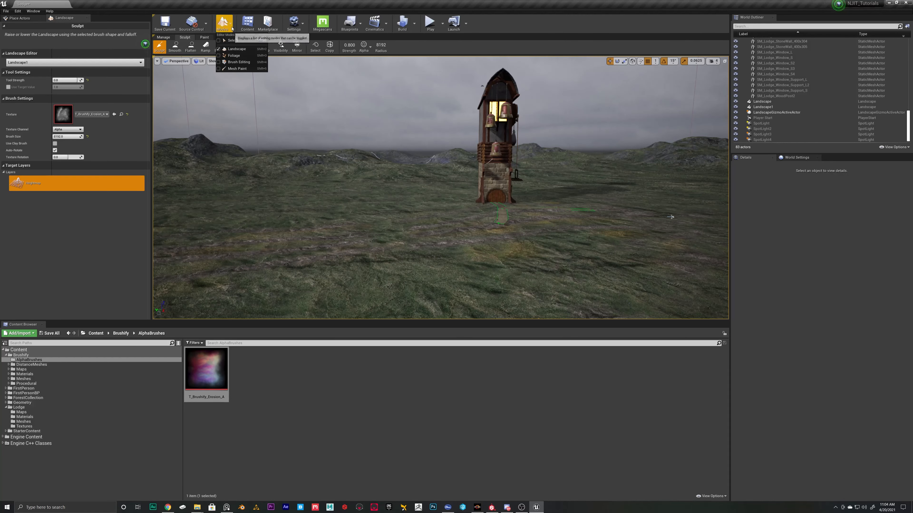
{"action": "left_click", "coordinate": [233, 41]}
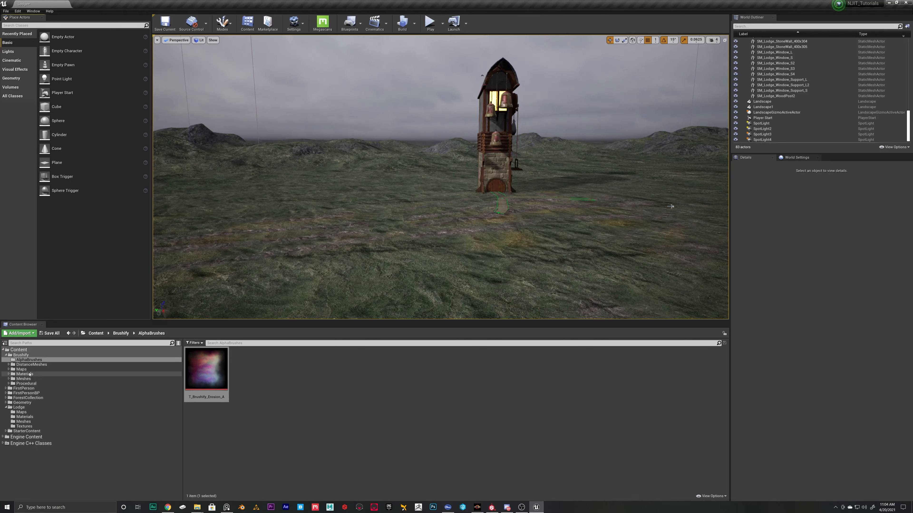
{"action": "left_click", "coordinate": [28, 364]}
{"action": "double_click", "coordinate": [17, 364]}
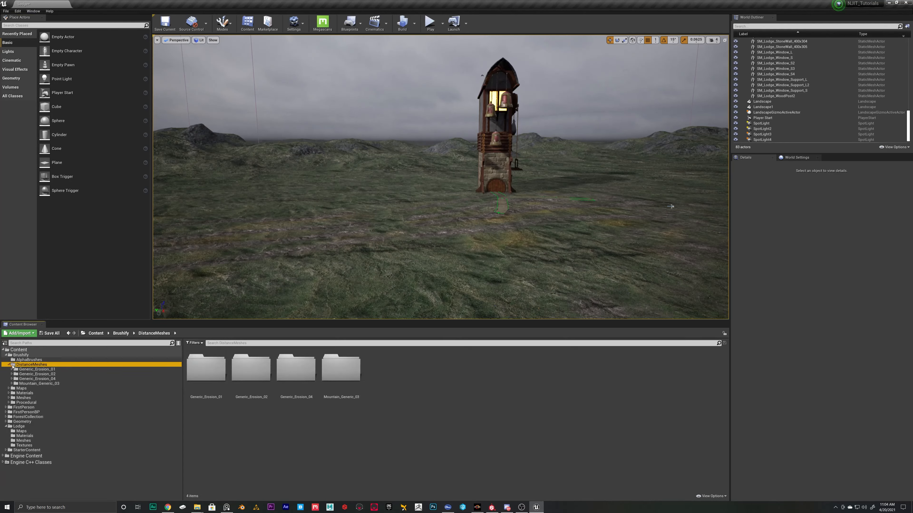
{"action": "double_click", "coordinate": [28, 370]}
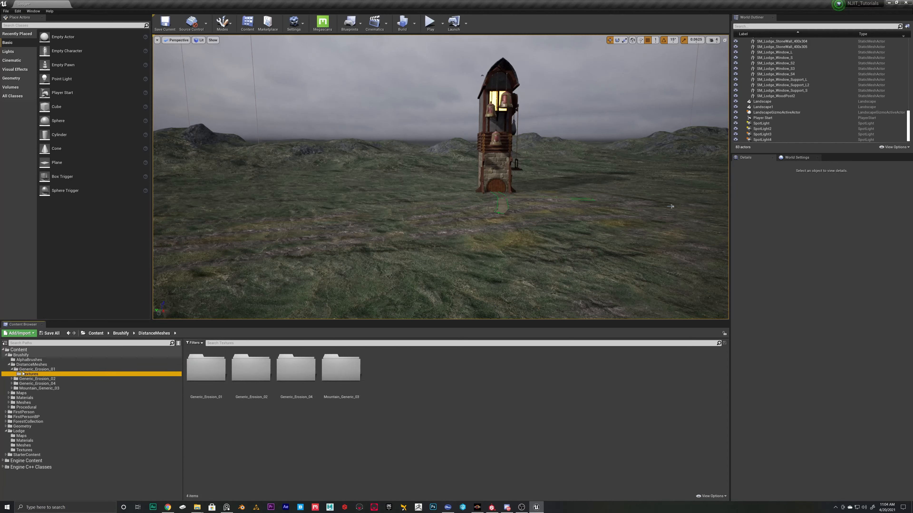
Step: Place the S_Generic_Erosion_01 static mesh on the terrain and undo a trial adjustment of it
{"action": "left_click", "coordinate": [431, 368]}
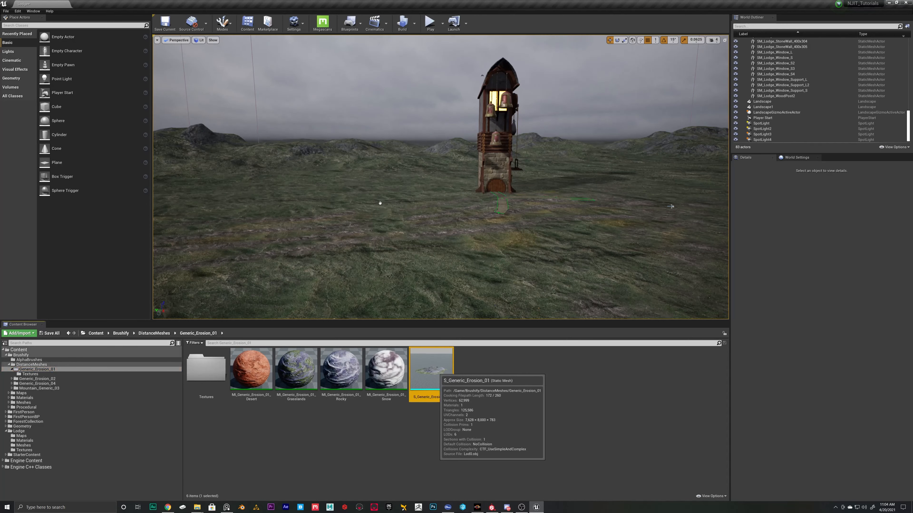
{"action": "left_click_drag", "start_coordinate": [361, 177], "coordinate": [362, 178]}
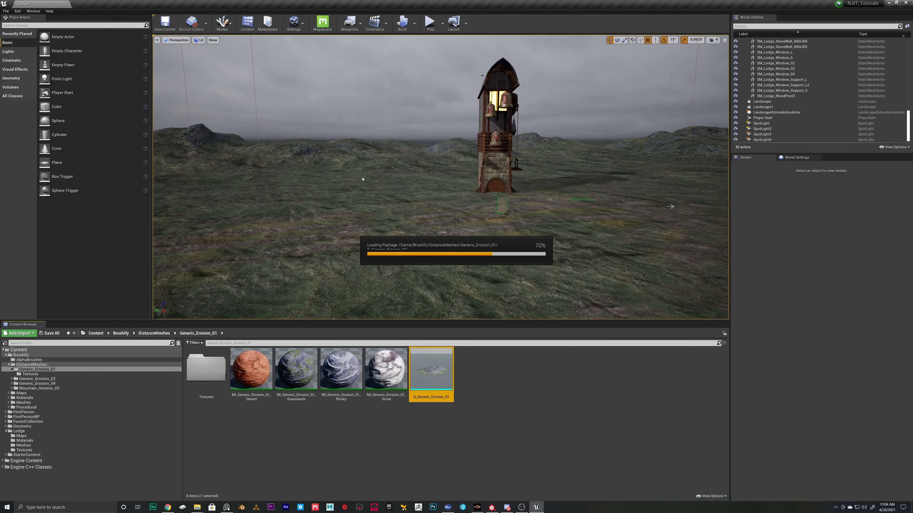
{"action": "key", "text": "f"}
{"action": "right_click_drag", "start_coordinate": [401, 205], "coordinate": [400, 212]}
{"action": "key", "text": "s"}
{"action": "left_click_drag", "start_coordinate": [398, 213], "coordinate": [319, 86]}
{"action": "key", "text": "ctrl+z"}
Step: Enlarge the erosion mesh horizontally and adjust its height so it forms a rocky mountain in the landscape behind the lodge
{"action": "key", "text": "w"}
{"action": "key", "text": "a"}
{"action": "right_click_drag", "start_coordinate": [320, 86], "coordinate": [330, 90]}
{"action": "key", "text": "e"}
{"action": "left_click_drag", "start_coordinate": [362, 137], "coordinate": [362, 104]}
{"action": "key", "text": "w"}
{"action": "right_click_drag", "start_coordinate": [362, 104], "coordinate": [458, 81]}
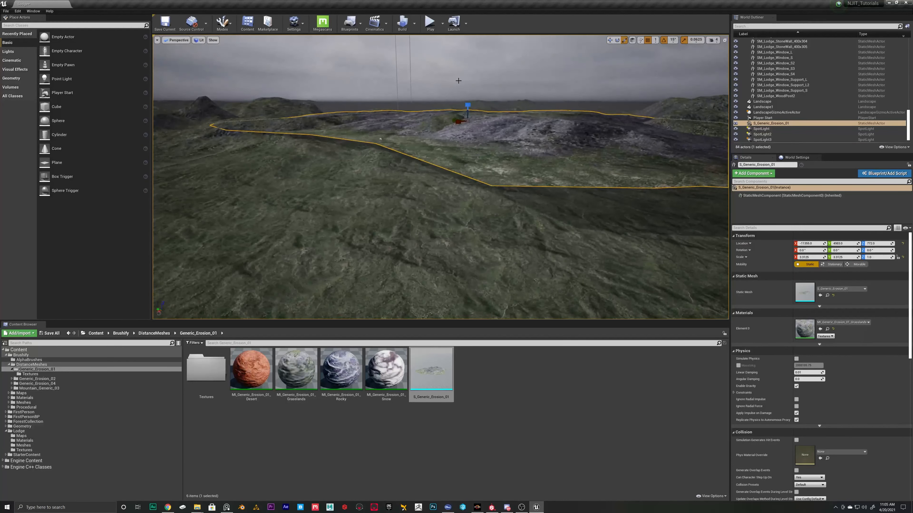
{"action": "left_click_drag", "start_coordinate": [468, 105], "coordinate": [468, 96]}
{"action": "right_click_drag", "start_coordinate": [441, 173], "coordinate": [440, 216]}
Step: In Landscape mode, use the Smooth sculpt tool to soften the terrain beside the lodge tower
{"action": "left_click", "coordinate": [441, 179]}
{"action": "left_click", "coordinate": [222, 24]}
{"action": "left_click", "coordinate": [230, 53]}
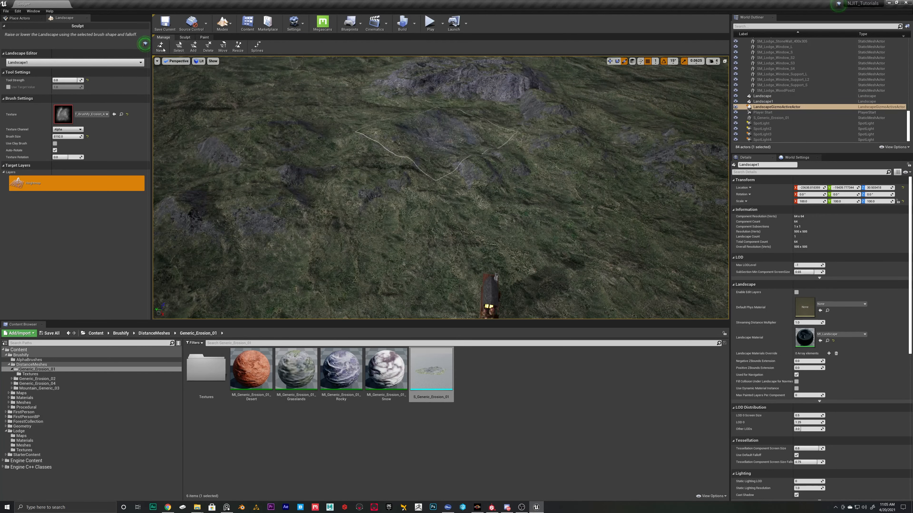
{"action": "left_click", "coordinate": [186, 37]}
{"action": "left_click", "coordinate": [175, 46]}
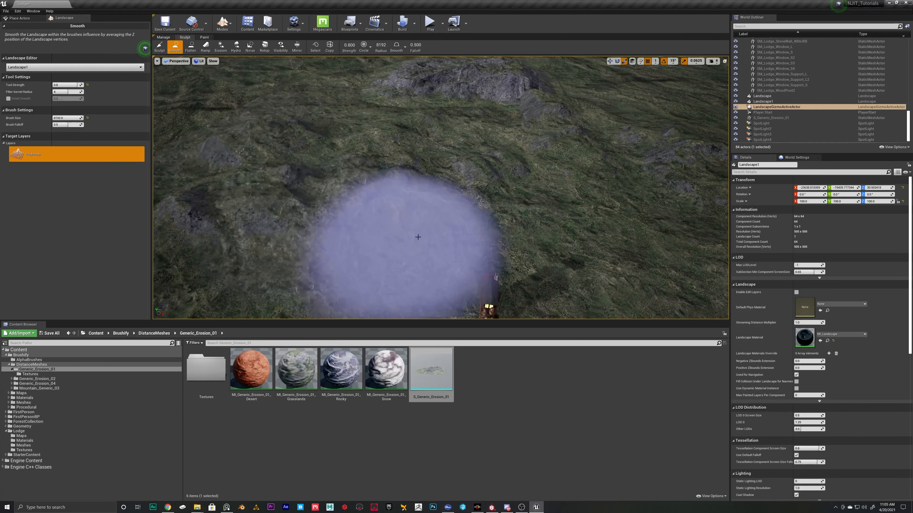
{"action": "mouse_move", "coordinate": [417, 235]}
{"action": "left_mouse_down"}
{"action": "mouse_move", "coordinate": [472, 192]}
{"action": "mouse_move", "coordinate": [387, 194]}
{"action": "mouse_move", "coordinate": [416, 209]}
{"action": "mouse_move", "coordinate": [505, 166]}
{"action": "mouse_move", "coordinate": [375, 221]}
{"action": "mouse_move", "coordinate": [465, 197]}
{"action": "mouse_move", "coordinate": [433, 192]}
{"action": "mouse_move", "coordinate": [386, 208]}
{"action": "mouse_move", "coordinate": [450, 198]}
{"action": "mouse_move", "coordinate": [336, 227]}
{"action": "mouse_move", "coordinate": [493, 201]}
{"action": "left_mouse_up"}
{"action": "mouse_move", "coordinate": [492, 201]}
{"action": "right_mouse_down"}
{"action": "mouse_move", "coordinate": [494, 213]}
{"action": "mouse_move", "coordinate": [517, 144]}
{"action": "mouse_move", "coordinate": [582, 169]}
{"action": "mouse_move", "coordinate": [514, 147]}
{"action": "mouse_move", "coordinate": [507, 166]}
{"action": "mouse_move", "coordinate": [515, 163]}
{"action": "mouse_move", "coordinate": [501, 162]}
{"action": "mouse_move", "coordinate": [521, 158]}
{"action": "right_mouse_up"}
Step: Return to Select mode, place a Cine Camera Actor in front of the lodge, and rotate it to face the tower
{"action": "left_click", "coordinate": [229, 22]}
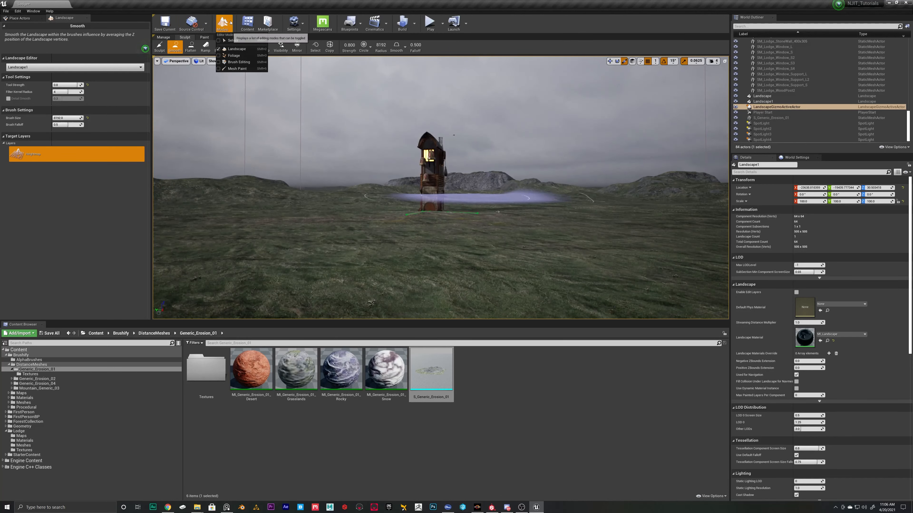
{"action": "left_click", "coordinate": [233, 40]}
{"action": "left_click", "coordinate": [19, 62]}
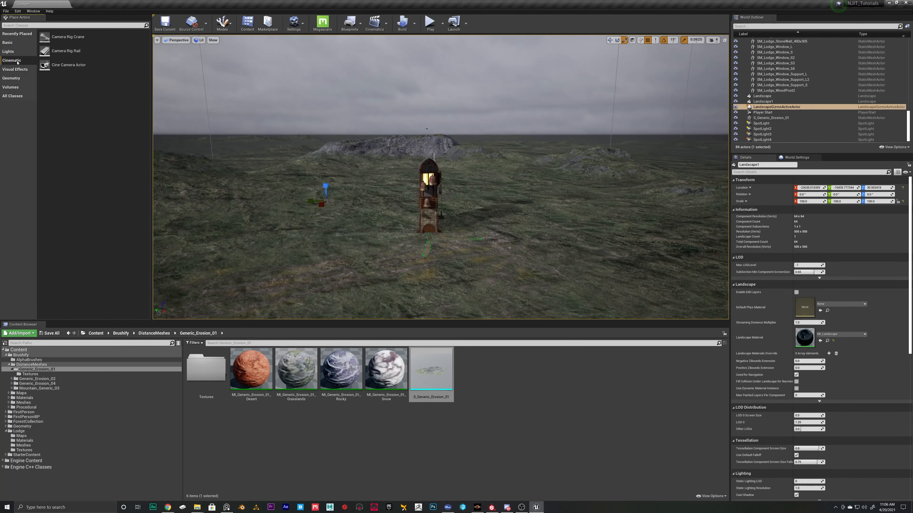
{"action": "left_click_drag", "start_coordinate": [70, 69], "coordinate": [451, 284]}
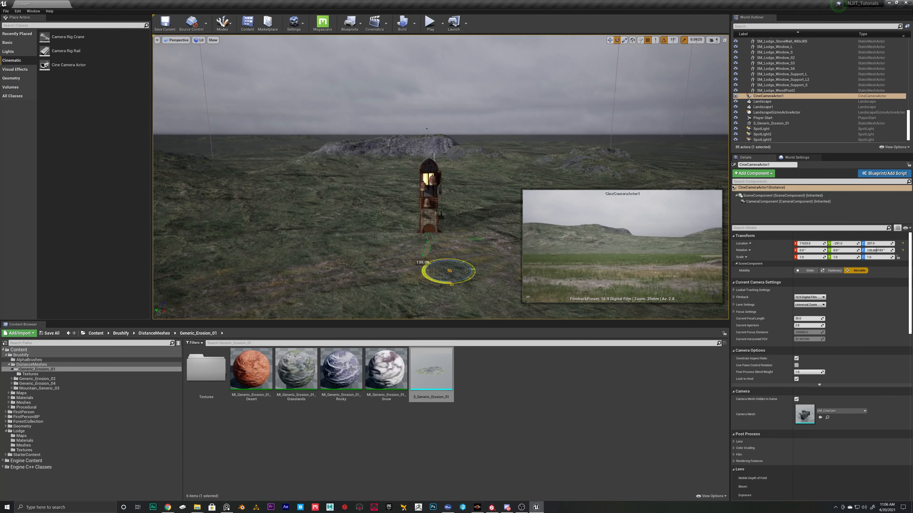
{"action": "key", "text": "f"}
{"action": "right_click_drag", "start_coordinate": [446, 285], "coordinate": [477, 285]}
{"action": "left_click_drag", "start_coordinate": [403, 173], "coordinate": [373, 173]}
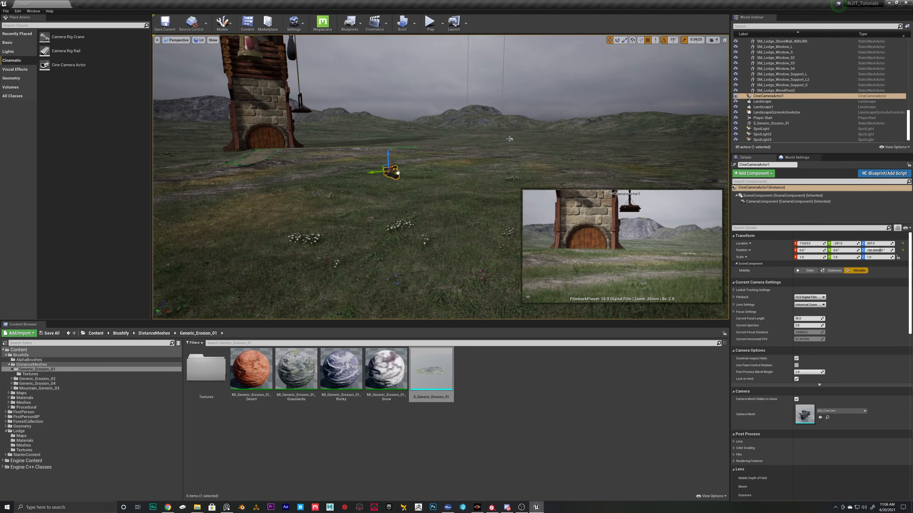
Step: Move the cine camera back from the tower, lower it near the ground, and turn it so the tower sits off-centre
{"action": "left_click_drag", "start_coordinate": [397, 174], "coordinate": [488, 96]}
{"action": "right_click_drag", "start_coordinate": [489, 108], "coordinate": [457, 108]}
{"action": "right_click_drag", "start_coordinate": [281, 56], "coordinate": [280, 82]}
{"action": "right_click_drag", "start_coordinate": [443, 133], "coordinate": [454, 151]}
{"action": "left_click_drag", "start_coordinate": [453, 154], "coordinate": [524, 176]}
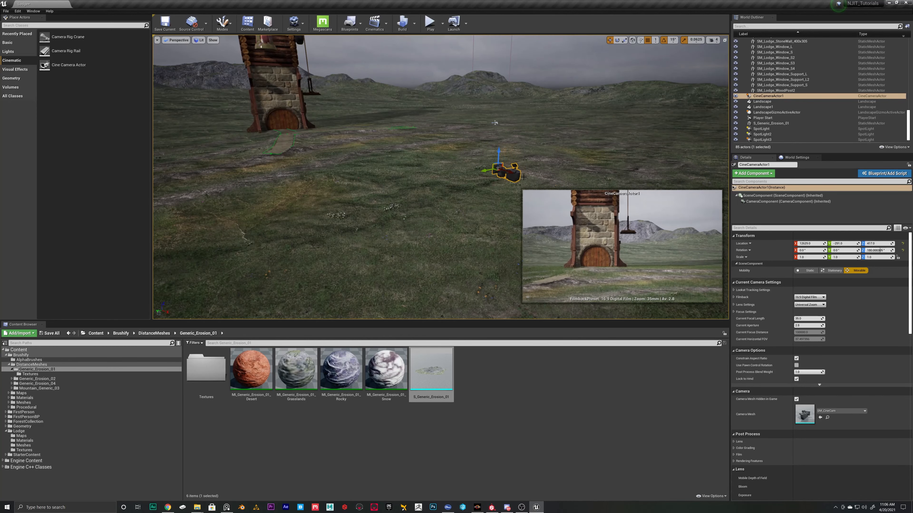
{"action": "right_click_drag", "start_coordinate": [523, 177], "coordinate": [395, 173]}
{"action": "left_click_drag", "start_coordinate": [395, 159], "coordinate": [397, 227]}
{"action": "key", "text": "e"}
{"action": "left_click_drag", "start_coordinate": [394, 220], "coordinate": [399, 220]}
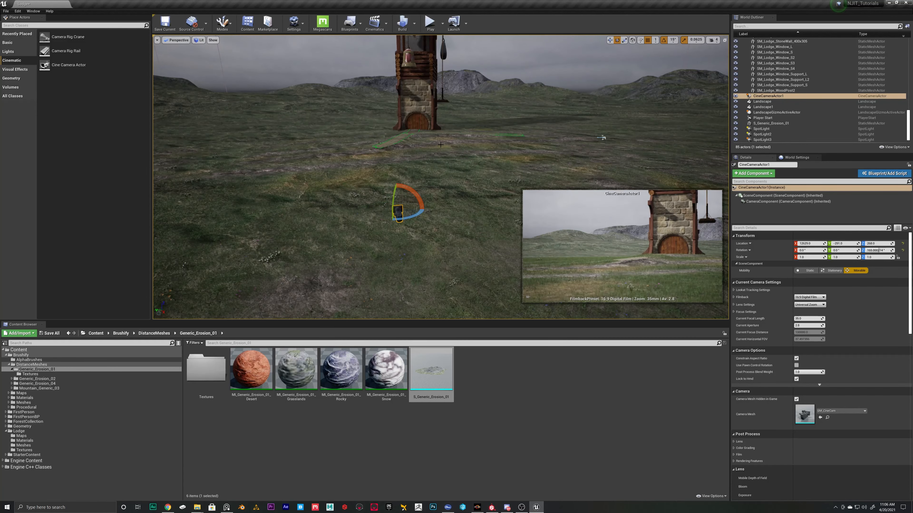
{"action": "right_click_drag", "start_coordinate": [440, 144], "coordinate": [440, 147]}
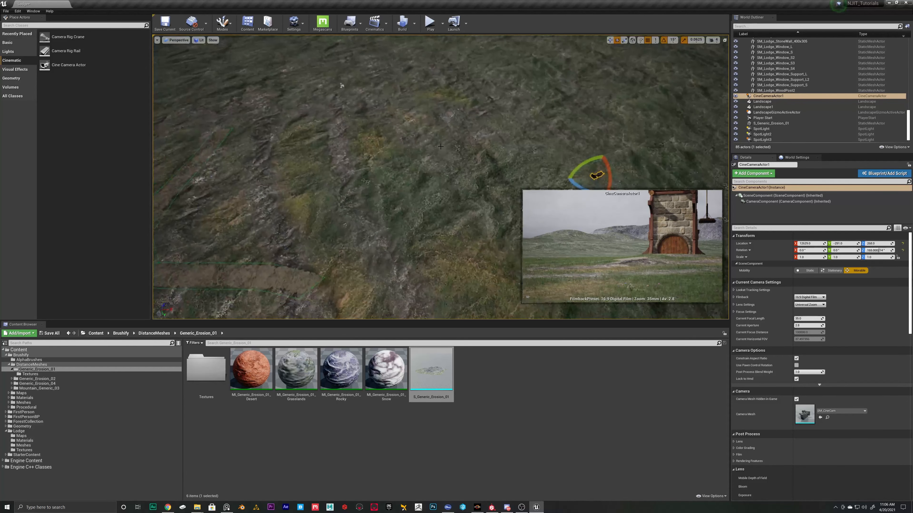
{"action": "key", "text": "w"}
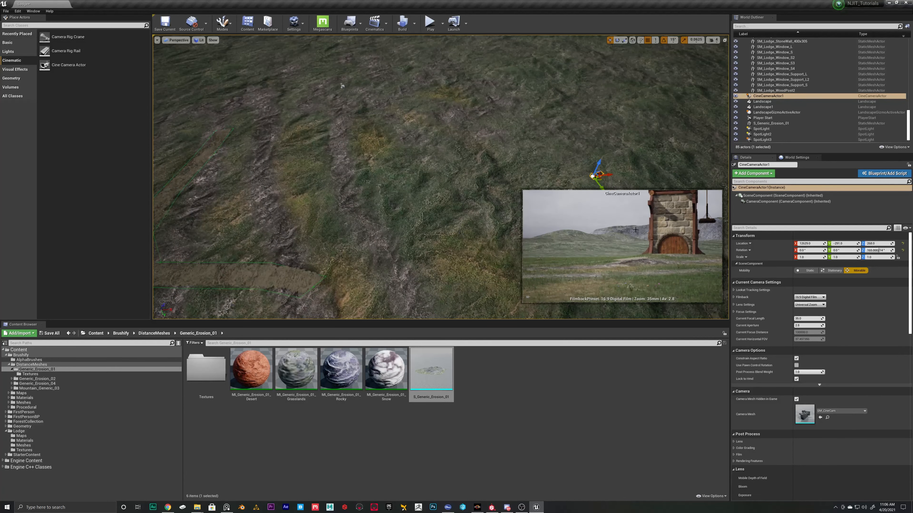
Step: Enlarge the viewport and pin the preview of CineCameraActor1 so it stays on screen
{"action": "left_click", "coordinate": [448, 167]}
{"action": "left_click_drag", "start_coordinate": [442, 321], "coordinate": [442, 411]}
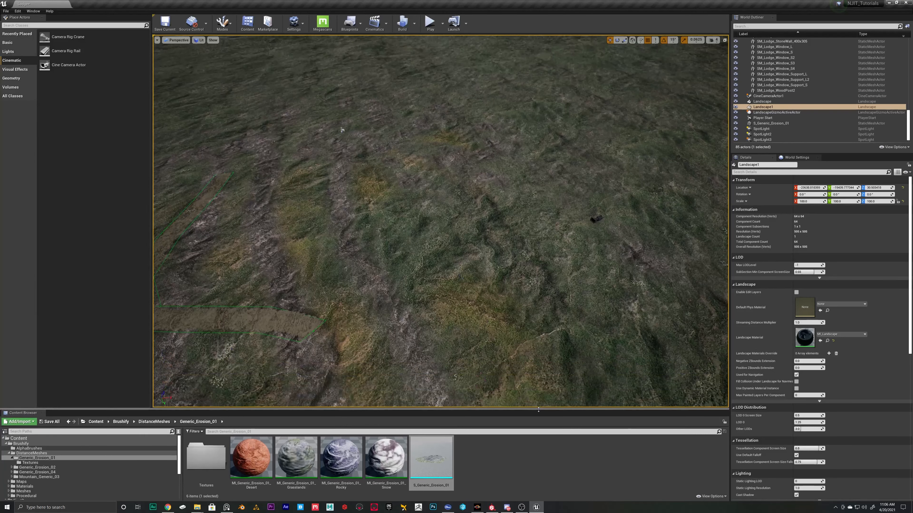
{"action": "left_click", "coordinate": [595, 220]}
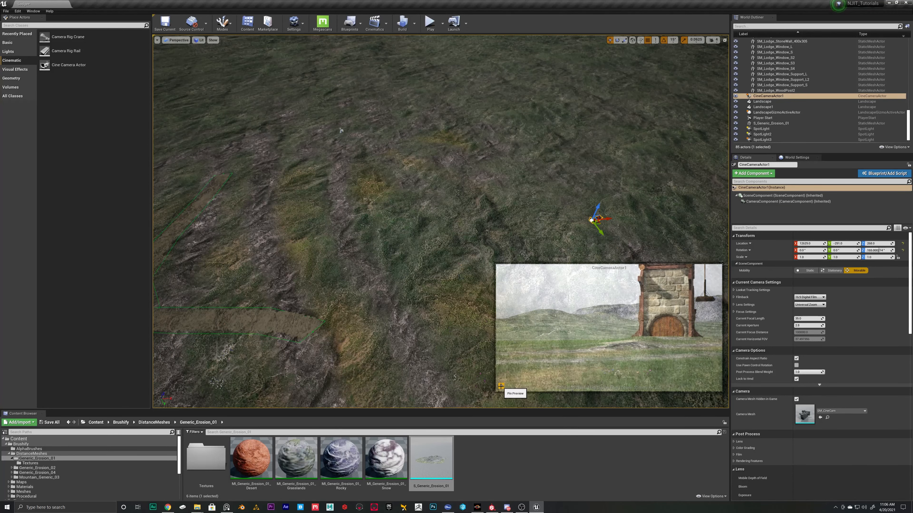
{"action": "left_click", "coordinate": [500, 197]}
{"action": "right_click_drag", "start_coordinate": [500, 197], "coordinate": [434, 141]}
{"action": "left_click", "coordinate": [434, 140]}
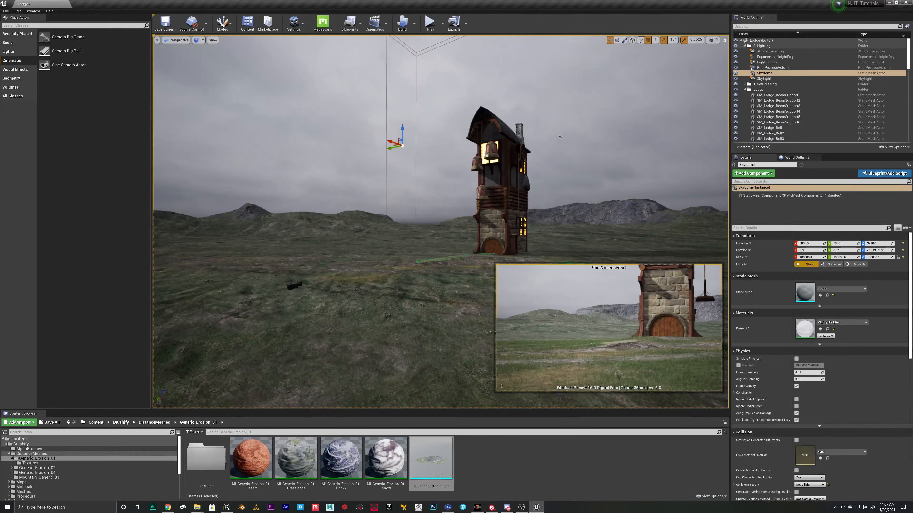
Step: Select all immediate children of the Lodge folder and move the whole tower farther back on the terrain
{"action": "right_click_drag", "start_coordinate": [409, 194], "coordinate": [427, 230]}
{"action": "double_click", "coordinate": [758, 90]}
{"action": "right_click_drag", "start_coordinate": [450, 187], "coordinate": [420, 160]}
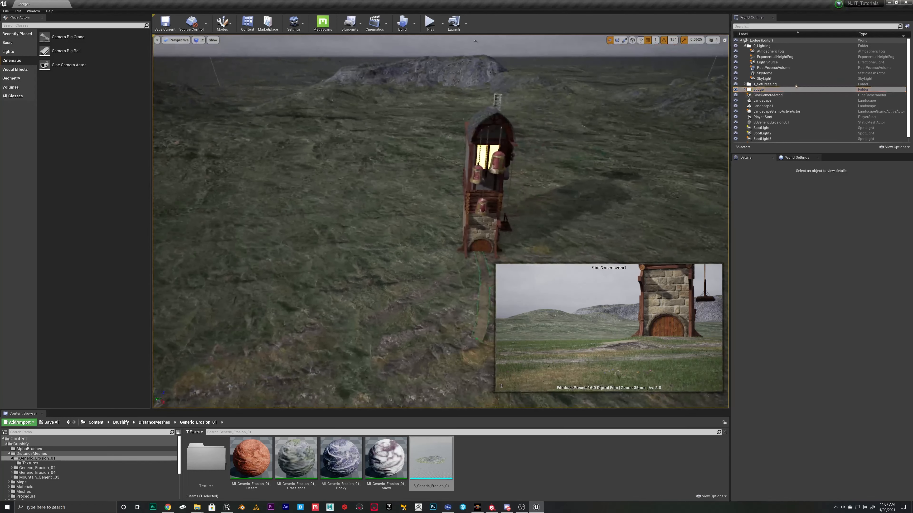
{"action": "left_click", "coordinate": [745, 90]}
{"action": "right_click", "coordinate": [753, 90]}
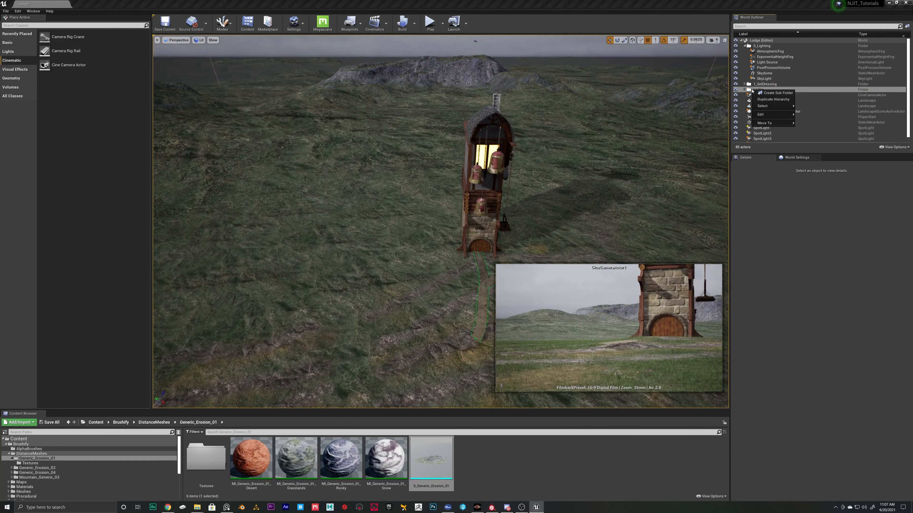
{"action": "mouse_move", "coordinate": [766, 108]}
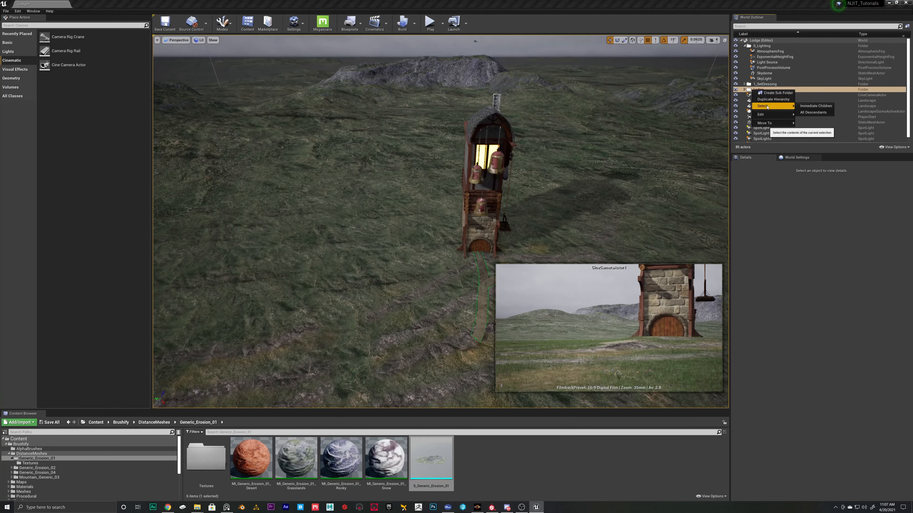
{"action": "left_click", "coordinate": [812, 106]}
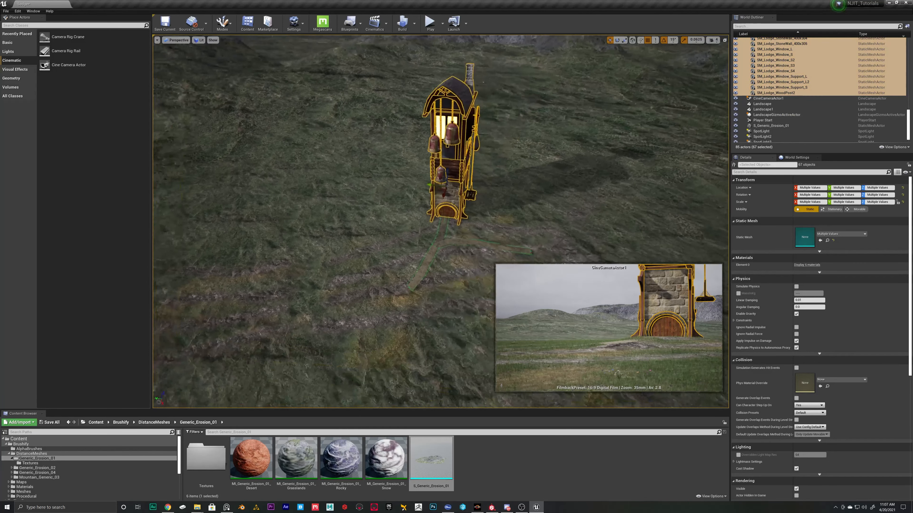
{"action": "left_click_drag", "start_coordinate": [459, 189], "coordinate": [483, 158]}
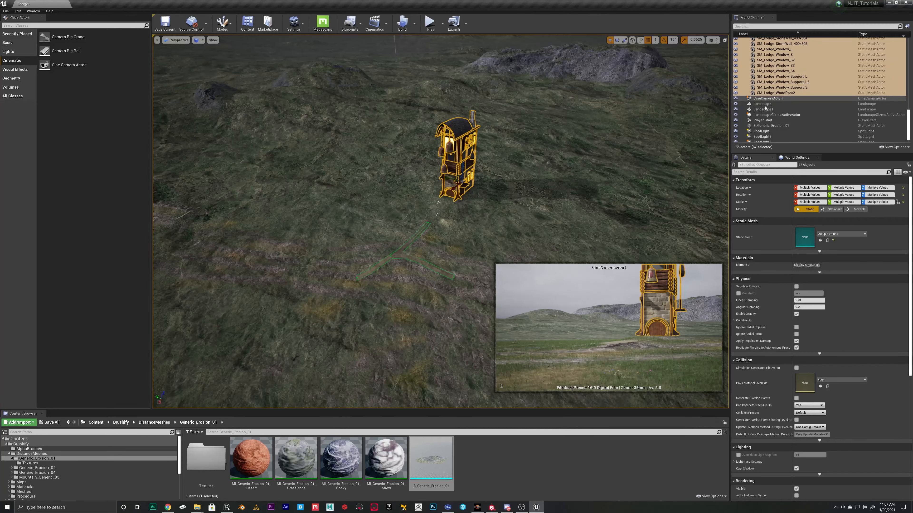
Step: Switch the viewport to look through CineCameraActor1
{"action": "left_click", "coordinate": [767, 98]}
{"action": "left_click", "coordinate": [157, 40]}
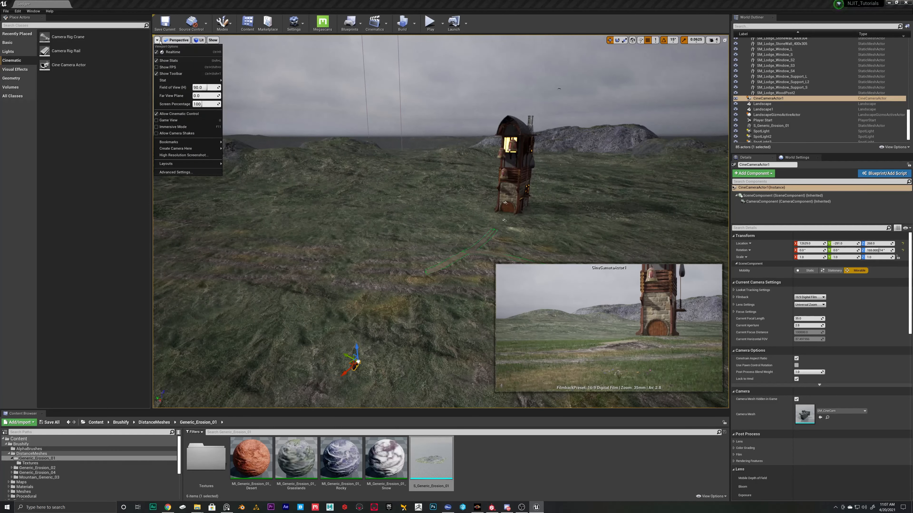
{"action": "left_click", "coordinate": [176, 40]}
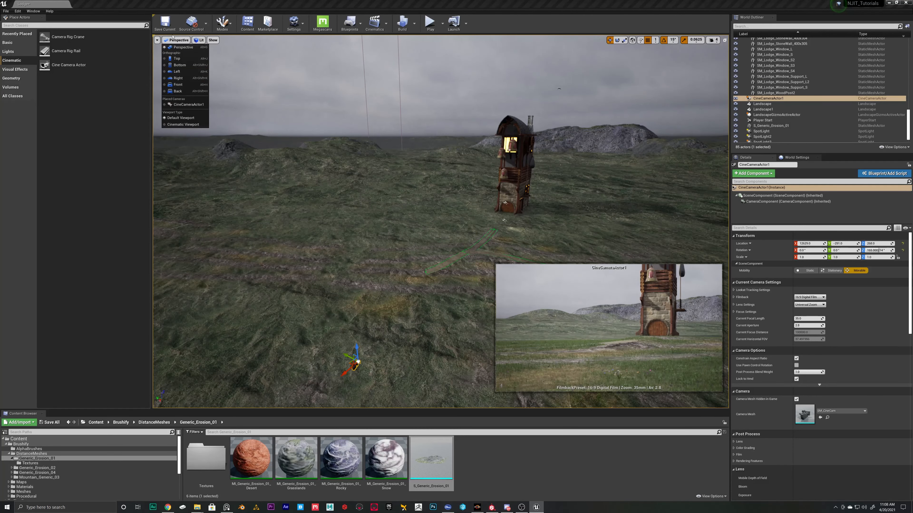
{"action": "left_click", "coordinate": [181, 104]}
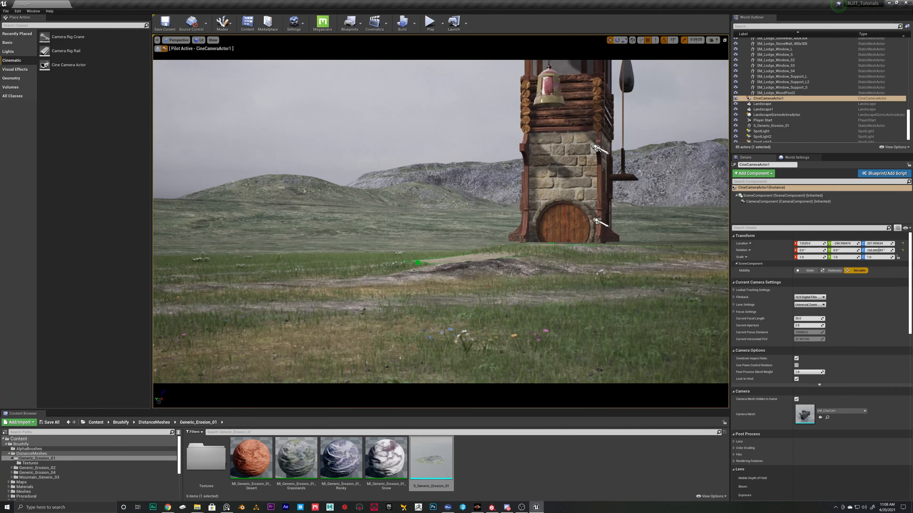
Step: Pilot the cine camera back and up until the full lodge tower is framed against the hills, and stop piloting
{"action": "key", "text": "s"}
{"action": "mouse_move", "coordinate": [499, 197]}
{"action": "right_mouse_down"}
{"action": "mouse_move", "coordinate": [507, 188]}
{"action": "mouse_move", "coordinate": [490, 190]}
{"action": "right_mouse_up"}
{"action": "key", "text": "e"}
{"action": "key", "text": "s"}
{"action": "key", "text": "d"}
{"action": "key", "text": "s"}
{"action": "key", "text": "d"}
{"action": "key", "text": "d"}
{"action": "key", "text": "d"}
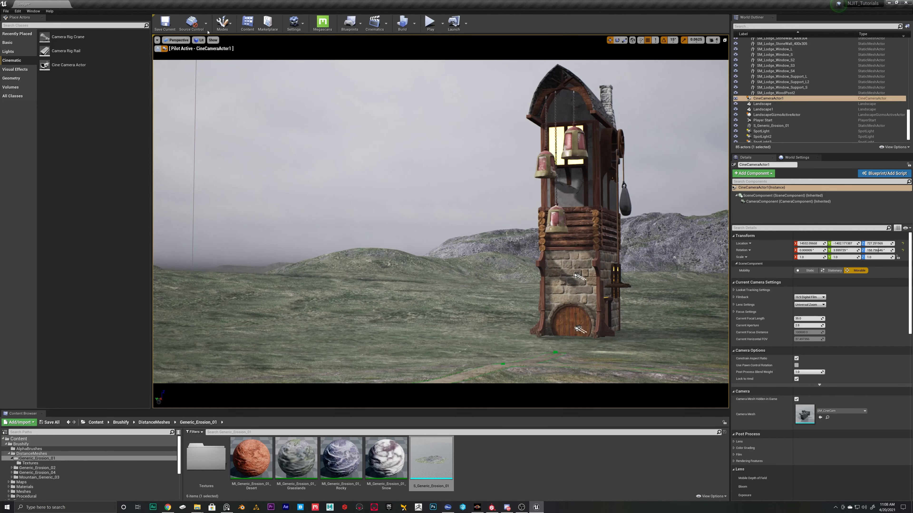
{"action": "left_click", "coordinate": [158, 49]}
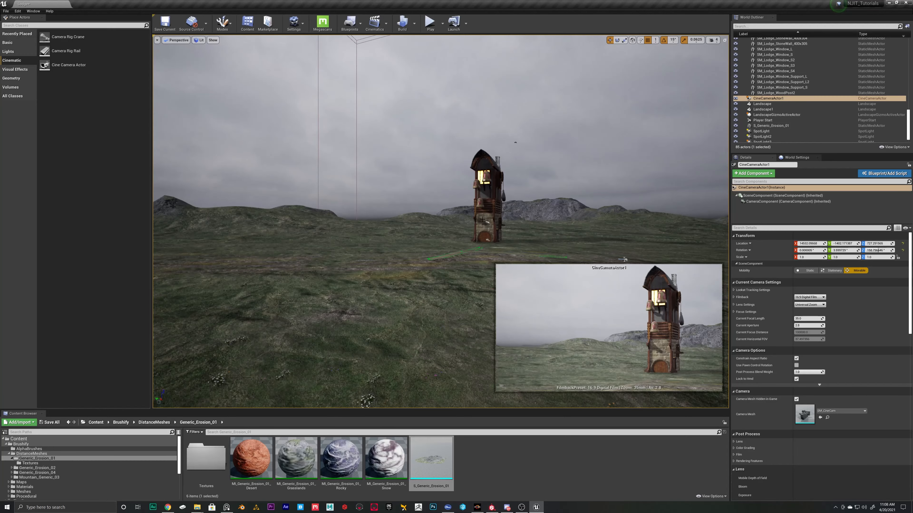
Step: Examine the terrain, the path and the surroundings of the relocated lodge tower
{"action": "key", "text": "s"}
{"action": "right_click_drag", "start_coordinate": [475, 200], "coordinate": [431, 230]}
{"action": "key", "text": "d"}
{"action": "key", "text": "w"}
{"action": "right_click_drag", "start_coordinate": [535, 111], "coordinate": [513, 137]}
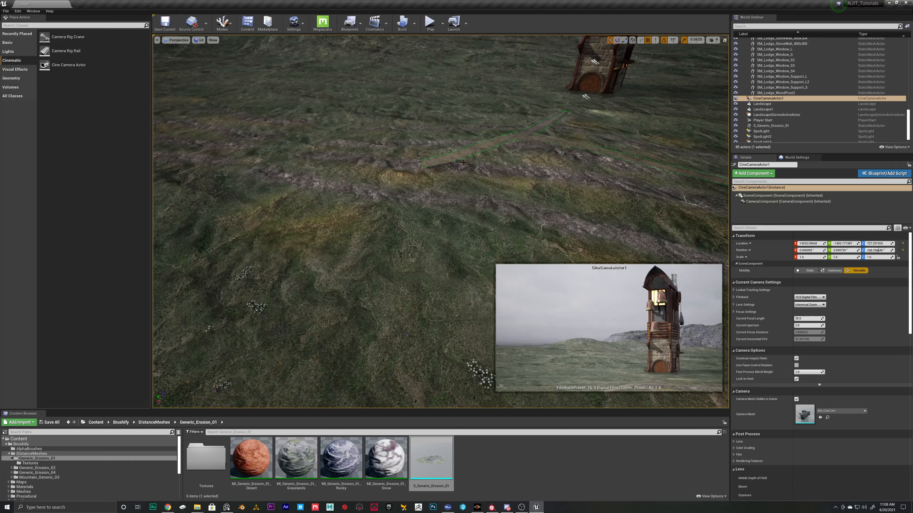
{"action": "right_click_drag", "start_coordinate": [528, 111], "coordinate": [555, 79]}
{"action": "key", "text": "w"}
{"action": "key", "text": "s"}
Step: Open the Lodge project's Meshes folder, enlarge the asset area, and browse to the lodge prop meshes
{"action": "scroll", "coordinate": [36, 467], "scroll_direction": "down", "scroll_amount": 5}
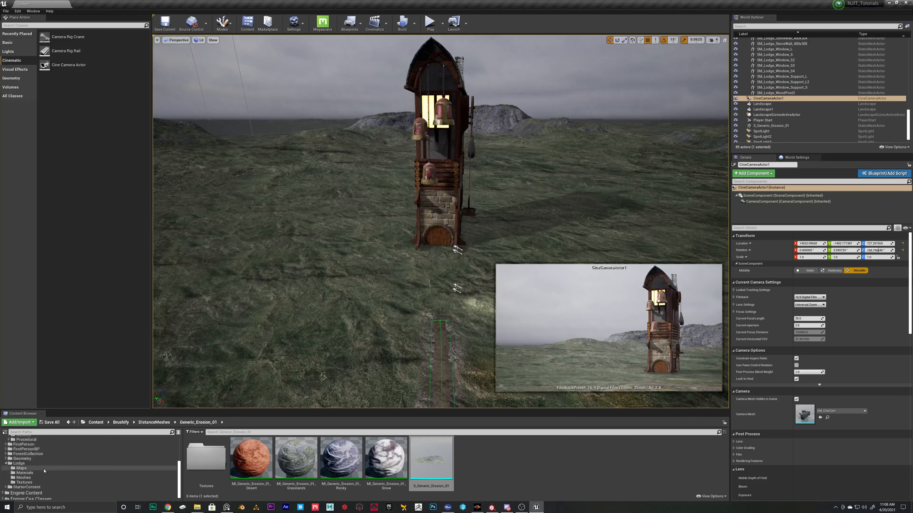
{"action": "left_click", "coordinate": [23, 475]}
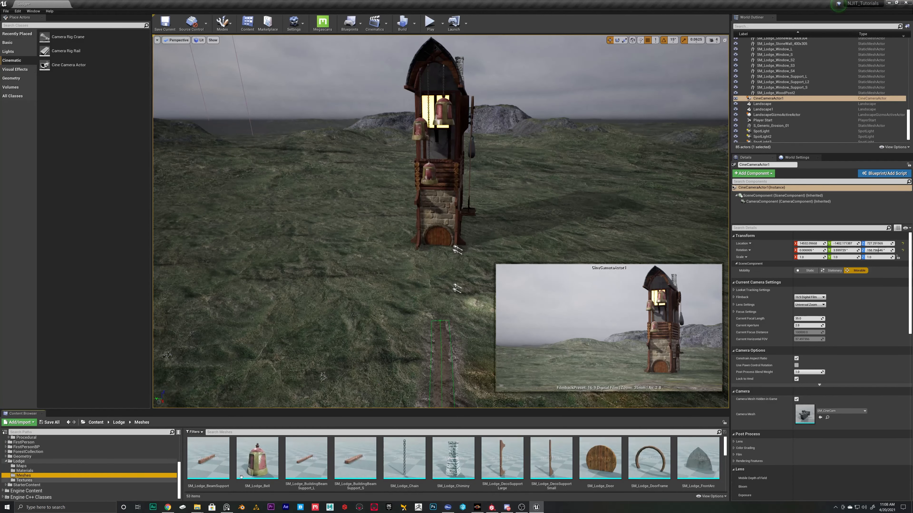
{"action": "left_click_drag", "start_coordinate": [441, 411], "coordinate": [441, 348]}
{"action": "scroll", "coordinate": [588, 444], "scroll_direction": "down", "scroll_amount": 2}
{"action": "scroll", "coordinate": [588, 445], "scroll_direction": "down", "scroll_amount": 2}
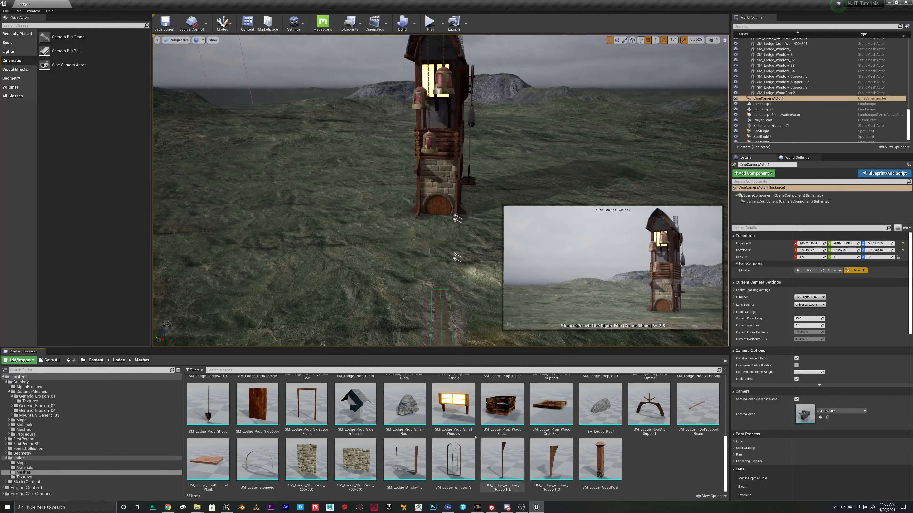
Step: Add SM_Lodge_Prop_SideEntrance beside the tower's stone side wall and lower it to ground level
{"action": "left_click_drag", "start_coordinate": [356, 405], "coordinate": [420, 205]}
{"action": "key", "text": "f"}
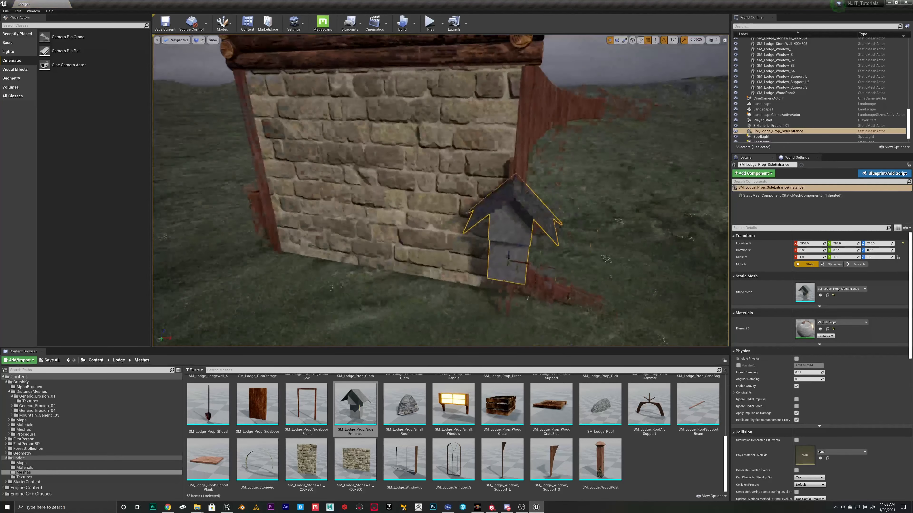
{"action": "left_click_drag", "start_coordinate": [464, 227], "coordinate": [373, 229]}
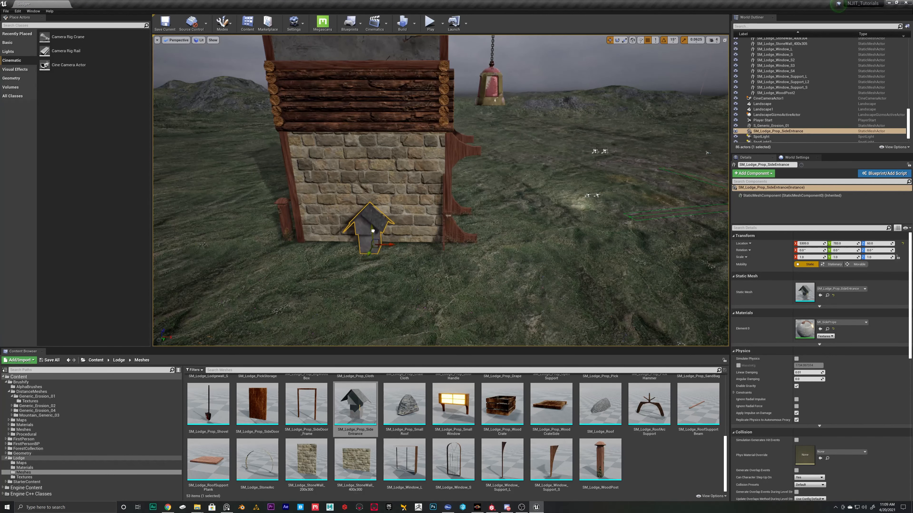
{"action": "key", "text": "s"}
{"action": "key", "text": "d"}
{"action": "right_click_drag", "start_coordinate": [463, 166], "coordinate": [417, 142]}
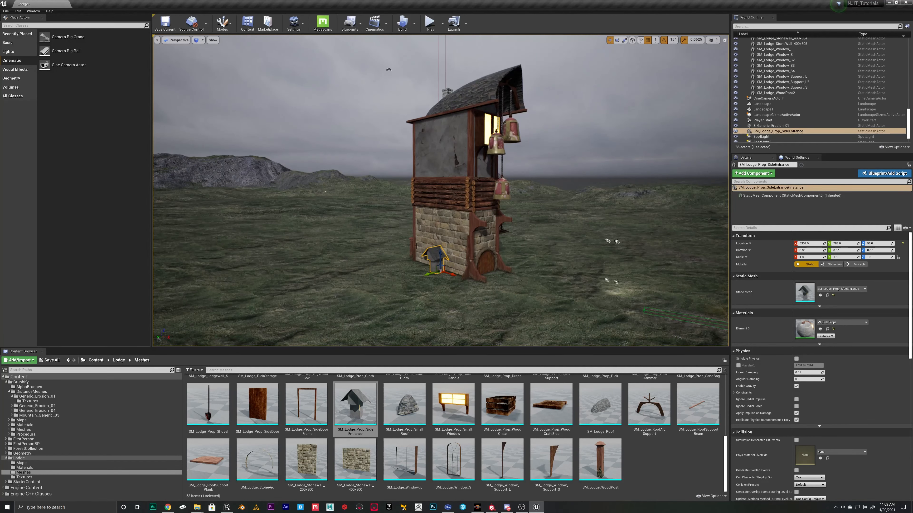
Step: Select the stone side wall behind the side entrance and check its scale values
{"action": "left_click", "coordinate": [465, 239]}
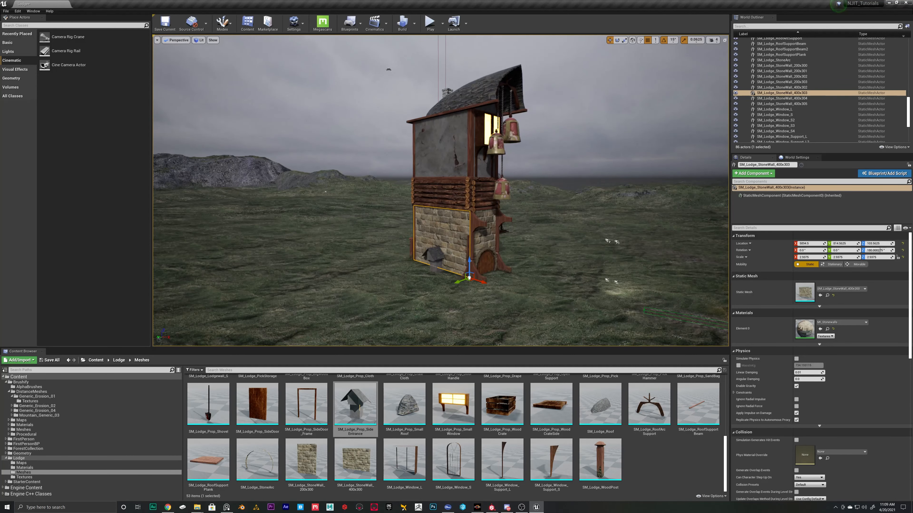
{"action": "key", "text": "d"}
{"action": "right_click_drag", "start_coordinate": [522, 162], "coordinate": [507, 155]}
{"action": "key", "text": "w"}
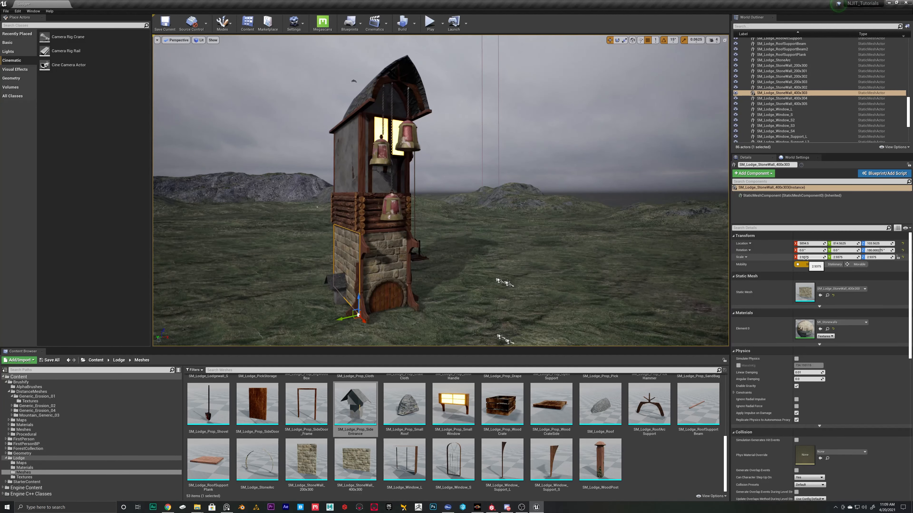
Step: Play the level and walk up to the lodge tower to examine the side entrance from ground level
{"action": "key", "text": "a"}
{"action": "right_click_drag", "start_coordinate": [496, 161], "coordinate": [512, 168]}
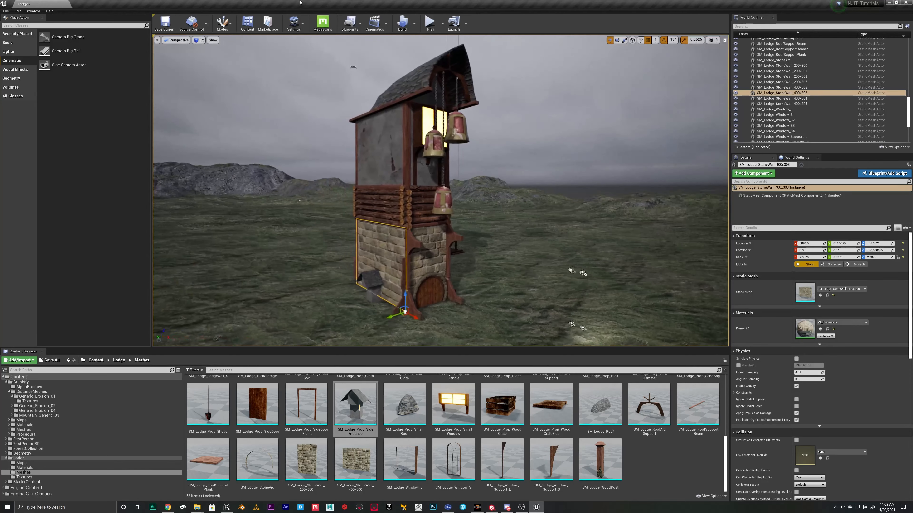
{"action": "left_click", "coordinate": [430, 24]}
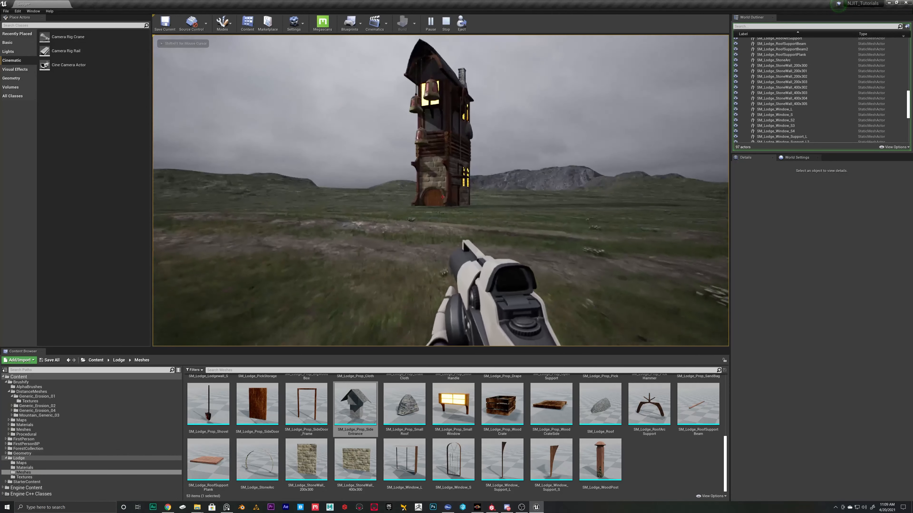
{"action": "left_click", "coordinate": [442, 196]}
{"action": "left_click", "coordinate": [442, 197]}
{"action": "key", "text": "w"}
{"action": "key", "text": "w"}
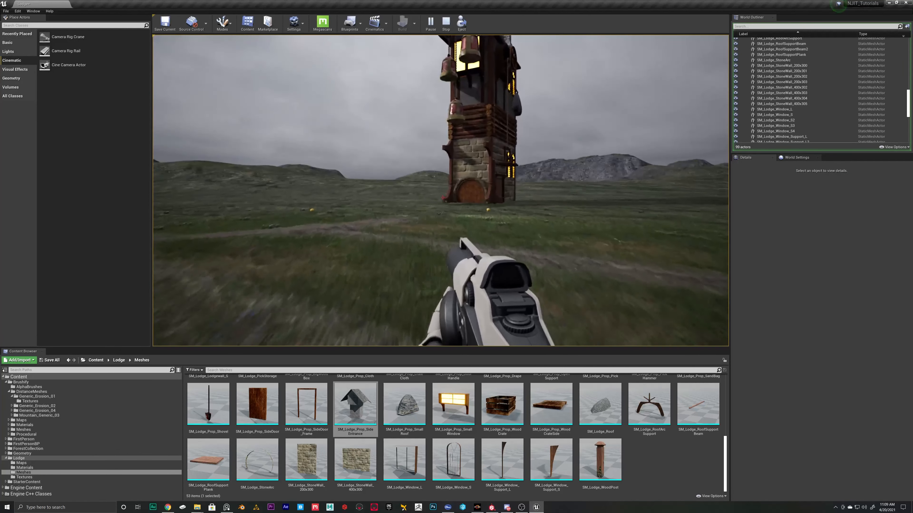
{"action": "key", "text": "w"}
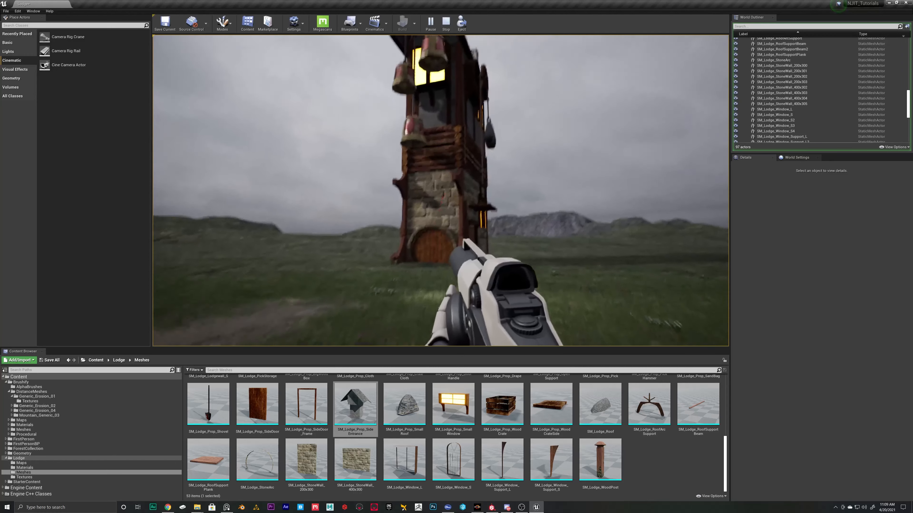
{"action": "key", "text": "w"}
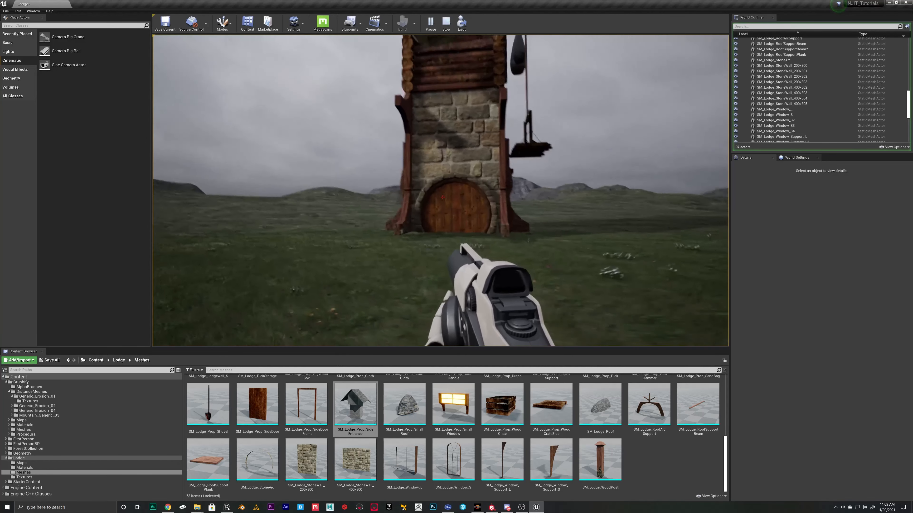
{"action": "key", "text": "w"}
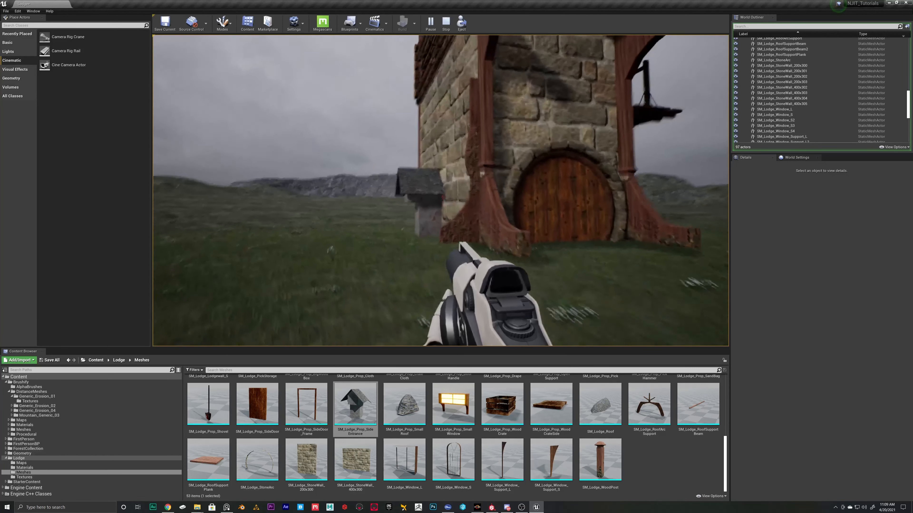
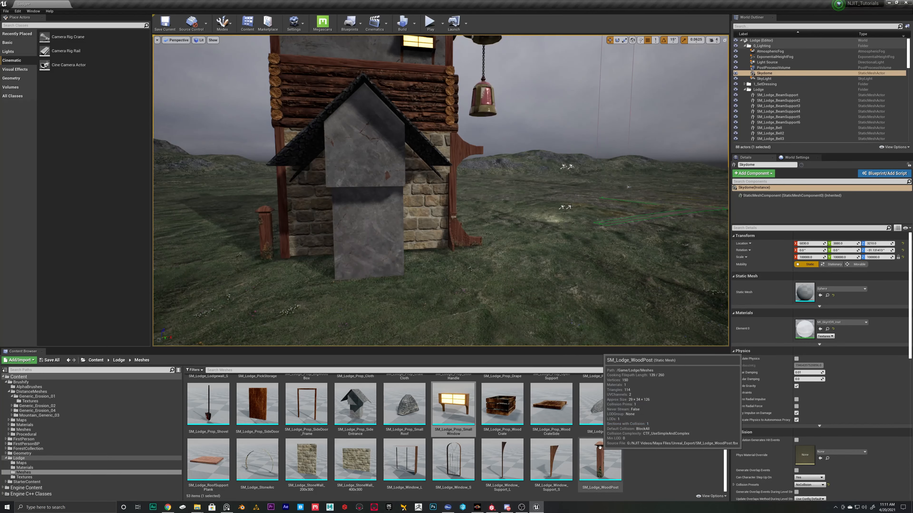
{"action": "scroll", "coordinate": [417, 462], "scroll_direction": "up", "scroll_amount": 2}
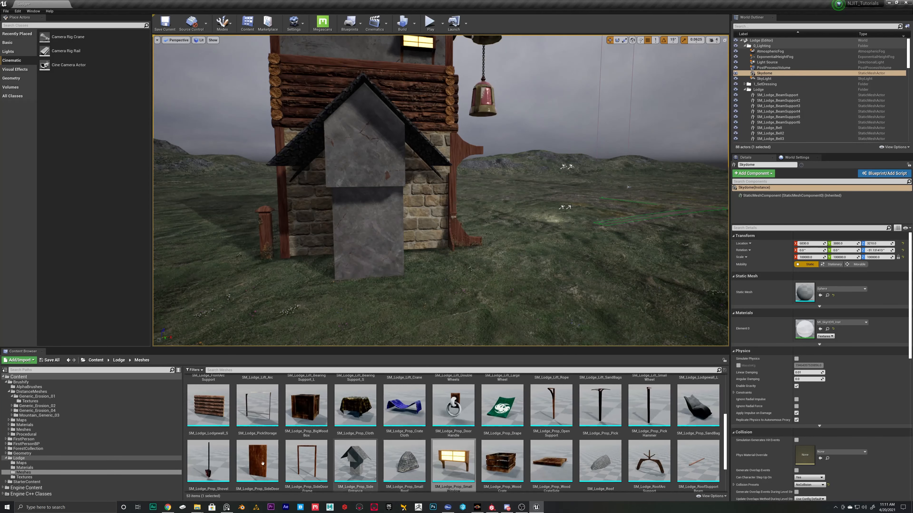
{"action": "left_click_drag", "start_coordinate": [257, 460], "coordinate": [375, 281]}
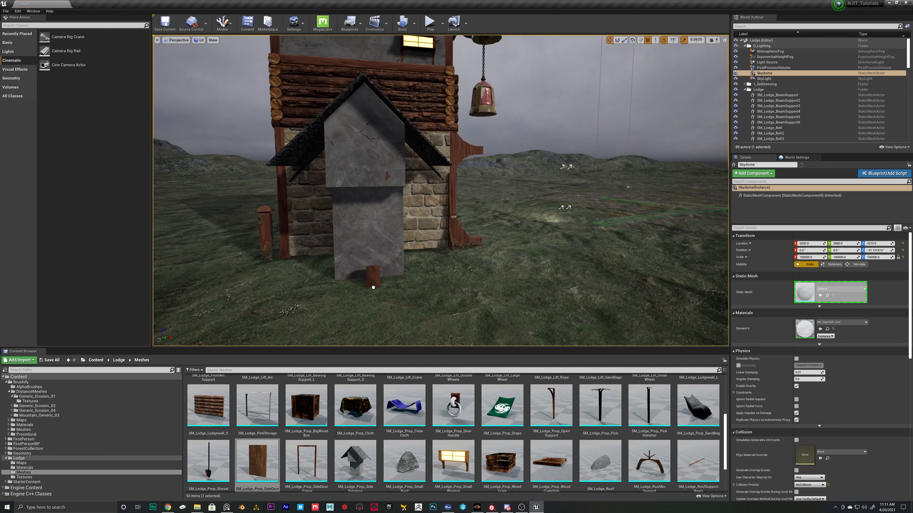
{"action": "left_click_drag", "start_coordinate": [306, 460], "coordinate": [396, 285]}
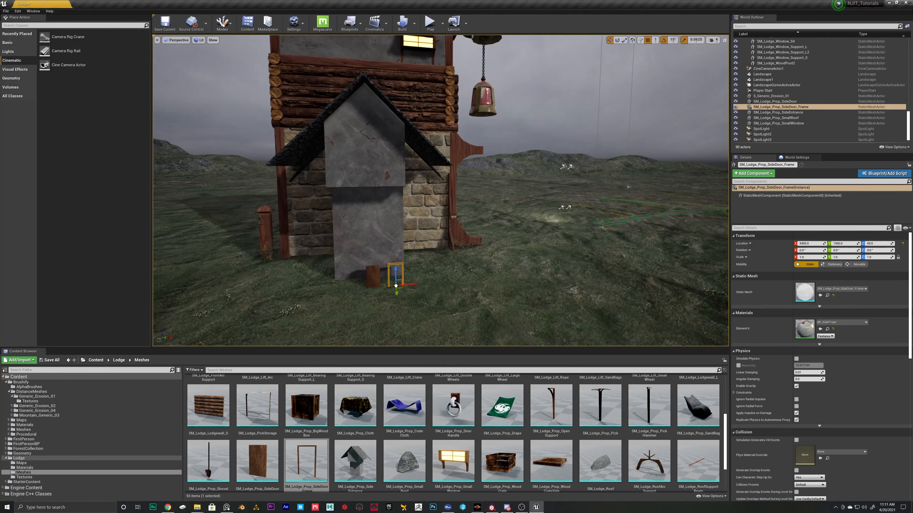
{"action": "key", "text": "ctrl+z"}
{"action": "key", "text": "ctrl+z"}
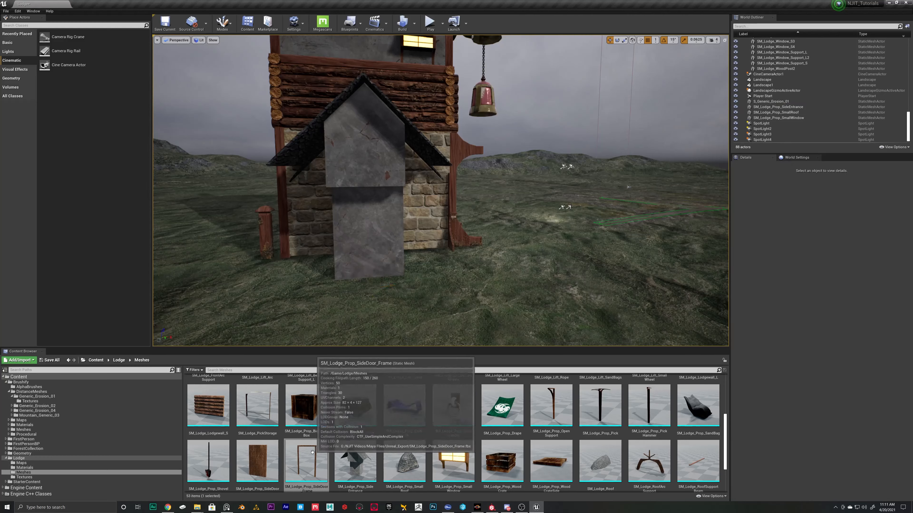
Step: Add SM_Lodge_Prop_SideDoor and SM_Lodge_Prop_SideDoor_Frame together in front of the side entrance and set their scale to 2.9375
{"action": "left_click", "coordinate": [306, 460], "text": "ctrl"}
{"action": "left_click_drag", "start_coordinate": [306, 460], "coordinate": [369, 280]}
{"action": "right_click_drag", "start_coordinate": [368, 280], "coordinate": [438, 250]}
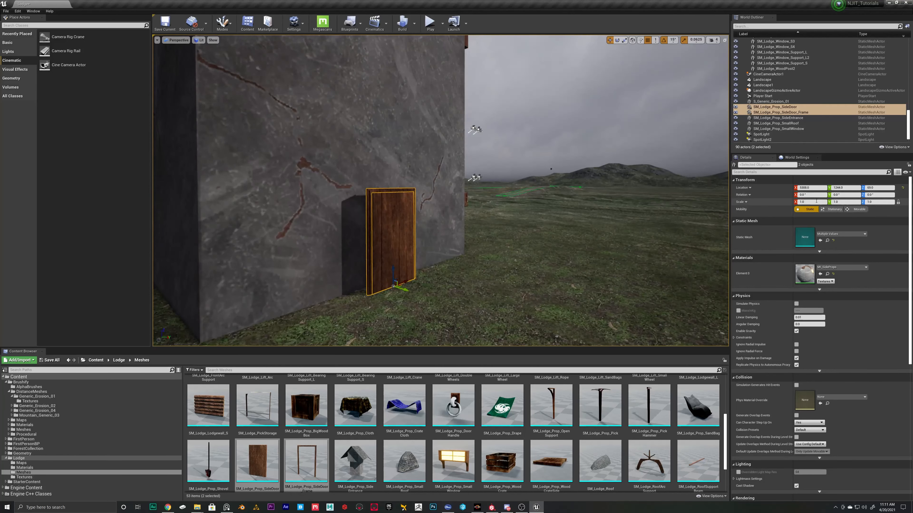
{"action": "key", "text": "Return"}
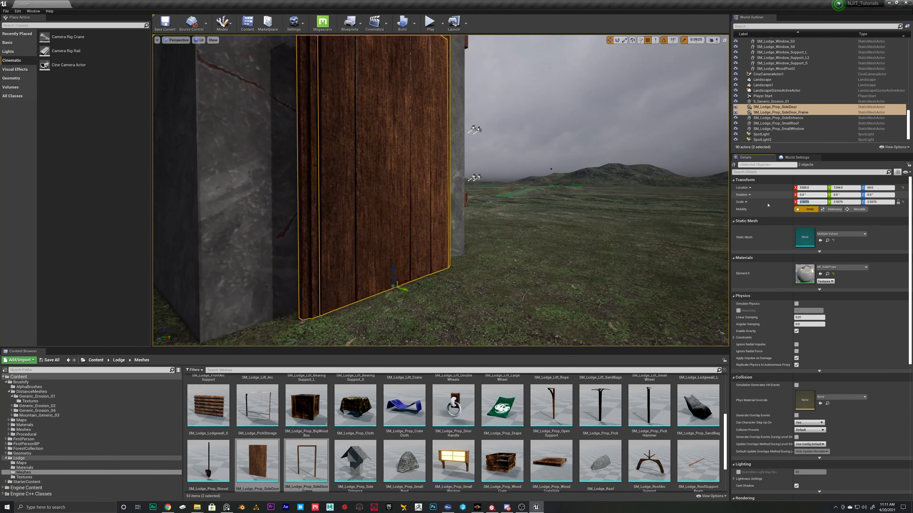
Step: Move the side door and its frame back against the front wall of the side entrance
{"action": "right_click_drag", "start_coordinate": [611, 216], "coordinate": [446, 225]}
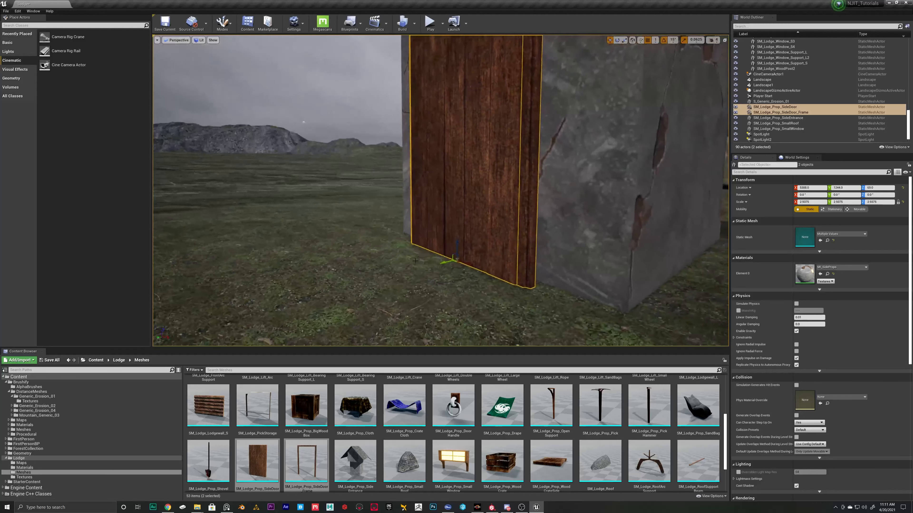
{"action": "left_click_drag", "start_coordinate": [441, 261], "coordinate": [454, 258]}
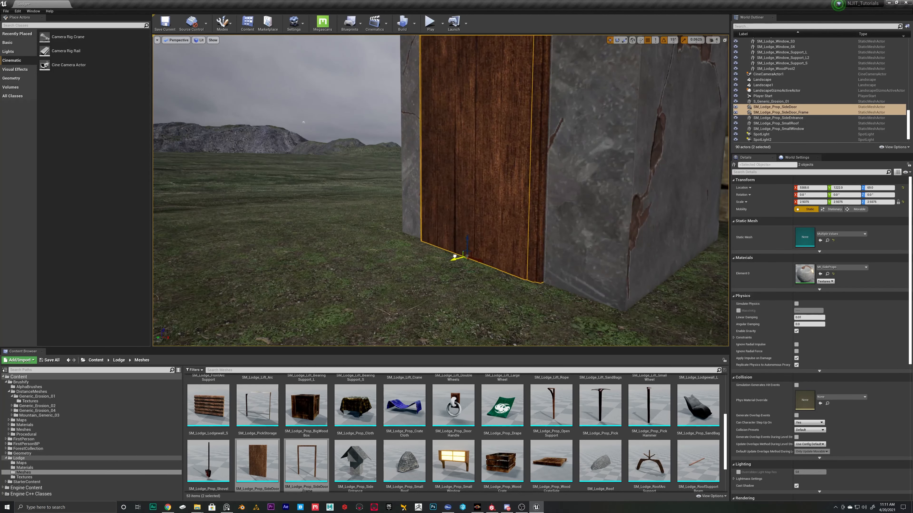
{"action": "right_click_drag", "start_coordinate": [474, 239], "coordinate": [539, 237]}
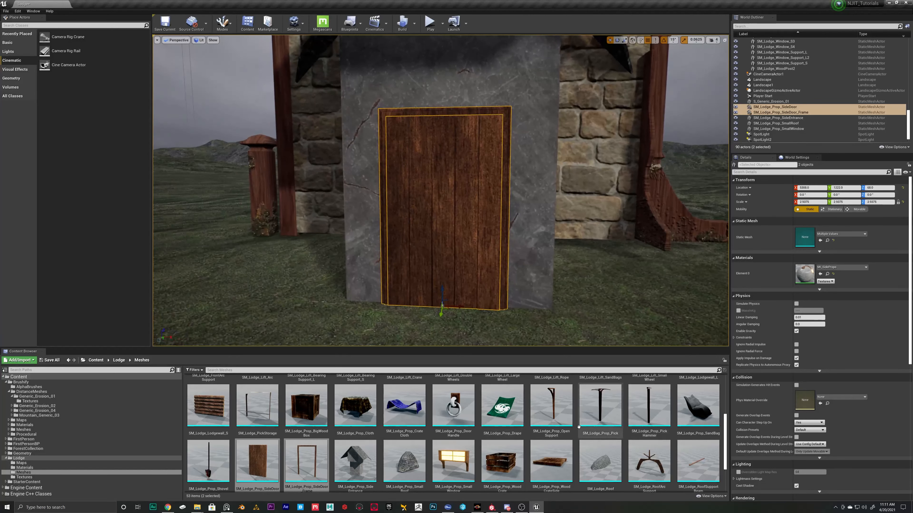
Step: Find SM_Lodge_Prop_DoorHandle among the lodge meshes, place it on the side door, and adjust its scale
{"action": "scroll", "coordinate": [622, 438], "scroll_direction": "down", "scroll_amount": 2}
{"action": "scroll", "coordinate": [622, 438], "scroll_direction": "up", "scroll_amount": 3}
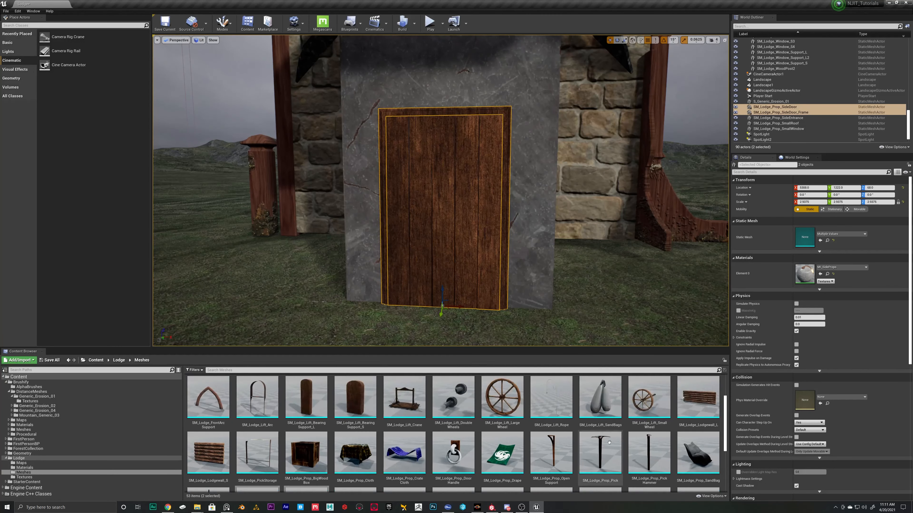
{"action": "scroll", "coordinate": [491, 421], "scroll_direction": "down", "scroll_amount": 3}
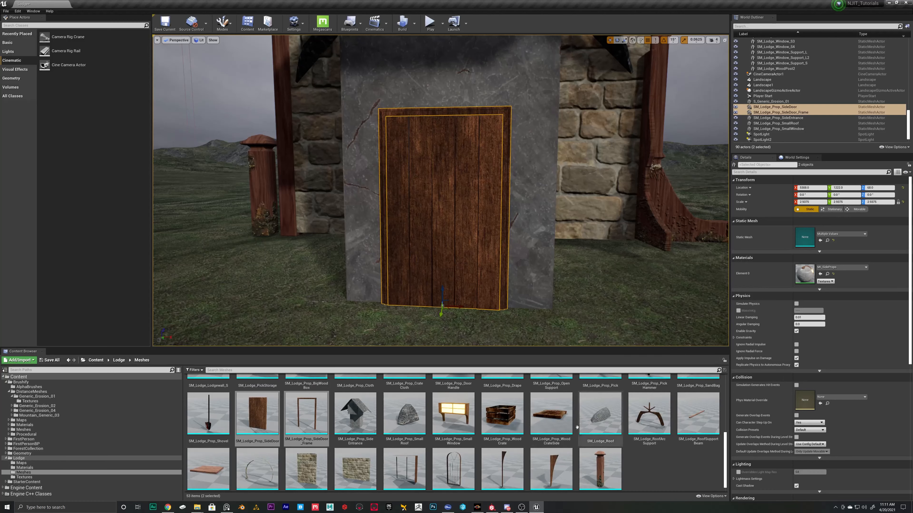
{"action": "scroll", "coordinate": [631, 421], "scroll_direction": "down", "scroll_amount": 1}
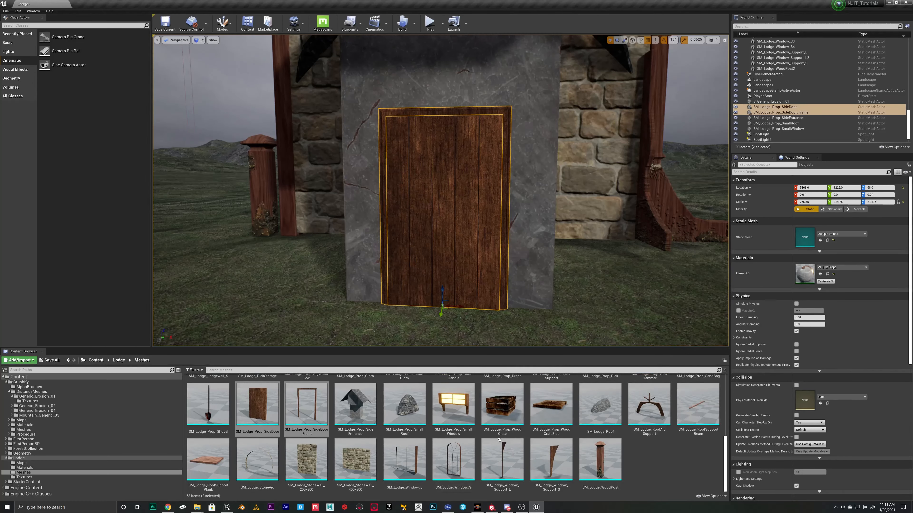
{"action": "scroll", "coordinate": [629, 432], "scroll_direction": "up", "scroll_amount": 3}
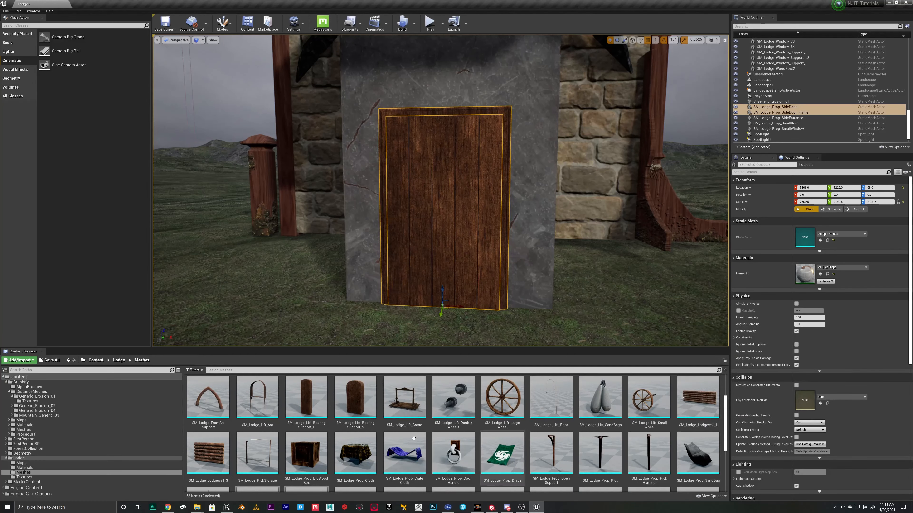
{"action": "left_click_drag", "start_coordinate": [453, 453], "coordinate": [492, 245]}
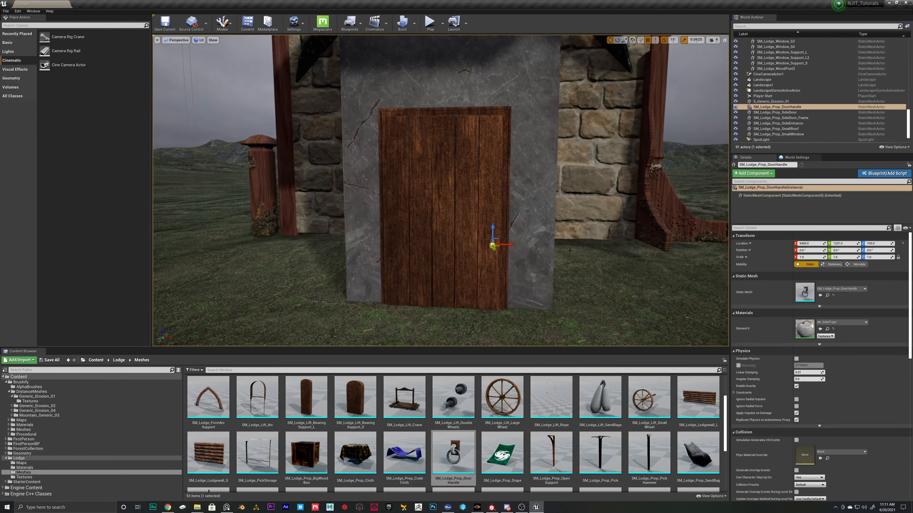
{"action": "left_click", "coordinate": [817, 257]}
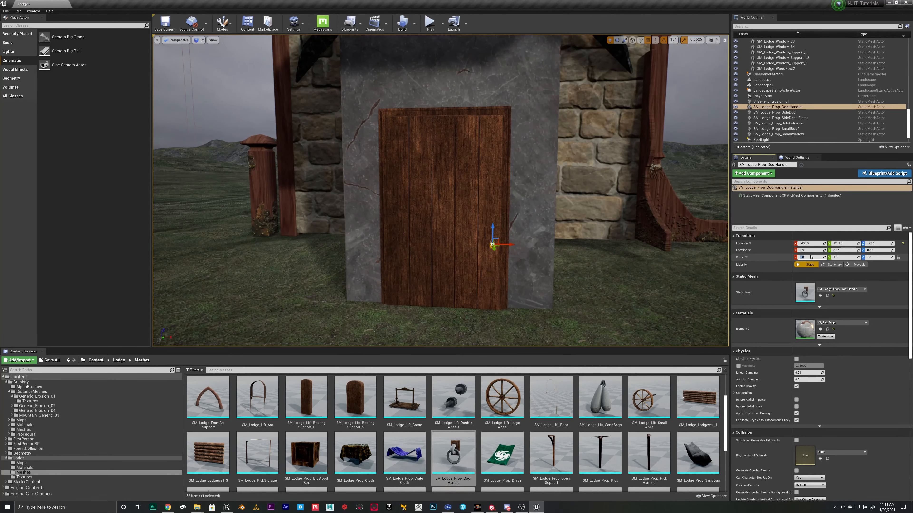
Step: Position the handle against the door face at about mid-height, near the opening edge
{"action": "right_click_drag", "start_coordinate": [445, 251], "coordinate": [542, 249]}
{"action": "left_click_drag", "start_coordinate": [424, 239], "coordinate": [424, 172]}
{"action": "right_click_drag", "start_coordinate": [424, 172], "coordinate": [384, 178]}
{"action": "left_click_drag", "start_coordinate": [428, 174], "coordinate": [428, 190]}
{"action": "left_click", "coordinate": [553, 172]}
{"action": "right_click_drag", "start_coordinate": [553, 173], "coordinate": [539, 158]}
{"action": "left_click", "coordinate": [359, 295]}
{"action": "right_click_drag", "start_coordinate": [359, 295], "coordinate": [334, 299]}
Step: Add SM_Lodge_Prop_SmallWindow to the side entrance's gable above the door and set its scale to 2.9375
{"action": "scroll", "coordinate": [454, 456], "scroll_direction": "down", "scroll_amount": 3}
{"action": "left_click_drag", "start_coordinate": [454, 462], "coordinate": [496, 251]}
{"action": "left_click_drag", "start_coordinate": [496, 162], "coordinate": [494, 161]}
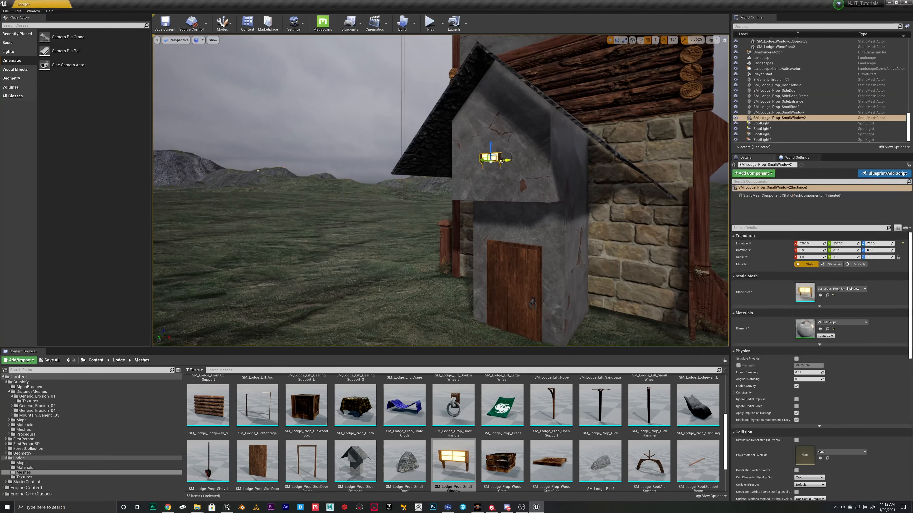
{"action": "right_click_drag", "start_coordinate": [502, 161], "coordinate": [480, 186]}
{"action": "left_click_drag", "start_coordinate": [440, 235], "coordinate": [497, 228]}
{"action": "key", "text": "r"}
{"action": "key", "text": "w"}
Step: Adjust the small window's position so it sits against the gable wall of the side entrance
{"action": "right_click_drag", "start_coordinate": [497, 228], "coordinate": [497, 228]}
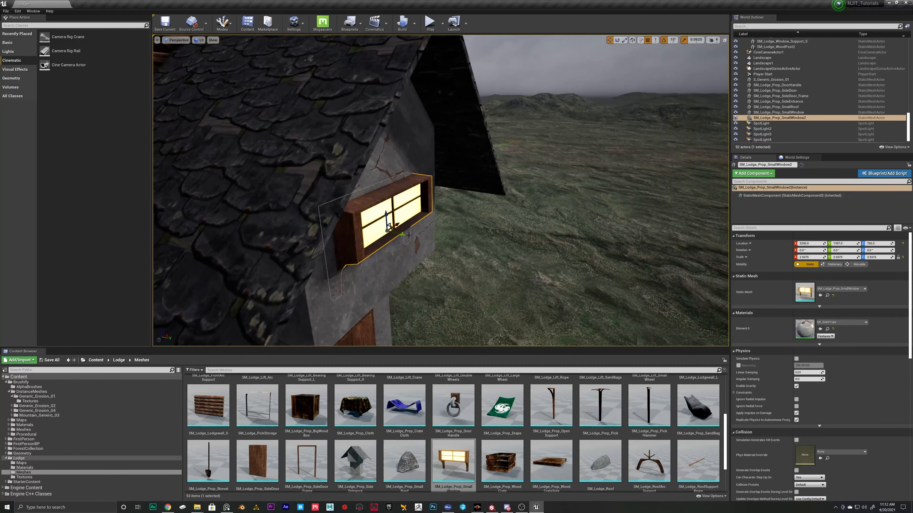
{"action": "left_click_drag", "start_coordinate": [409, 227], "coordinate": [421, 231]}
{"action": "right_click_drag", "start_coordinate": [421, 231], "coordinate": [367, 205]}
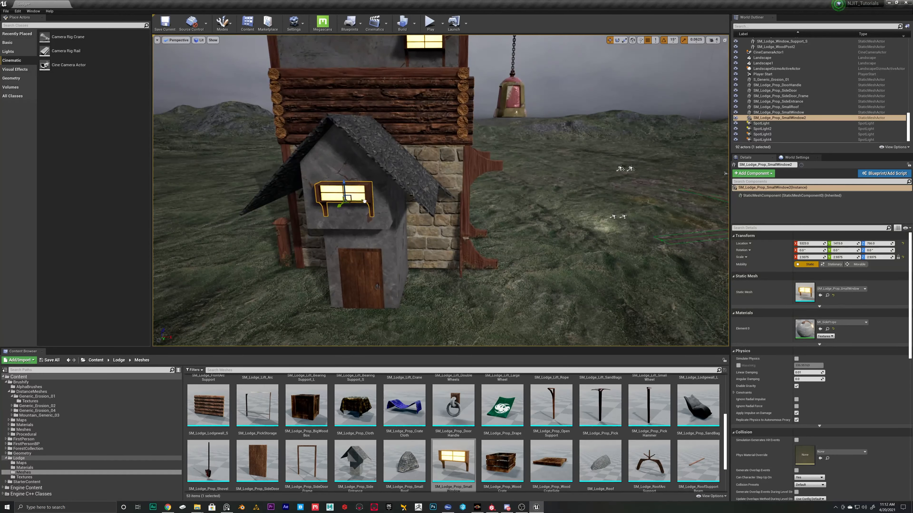
{"action": "left_click", "coordinate": [411, 306]}
{"action": "right_click_drag", "start_coordinate": [411, 305], "coordinate": [467, 305]}
Step: Browse the lodge meshes for a trim piece and add SM_Lodge_BeamSupport beside the side entrance's plaster side wall
{"action": "scroll", "coordinate": [454, 425], "scroll_direction": "down", "scroll_amount": 3}
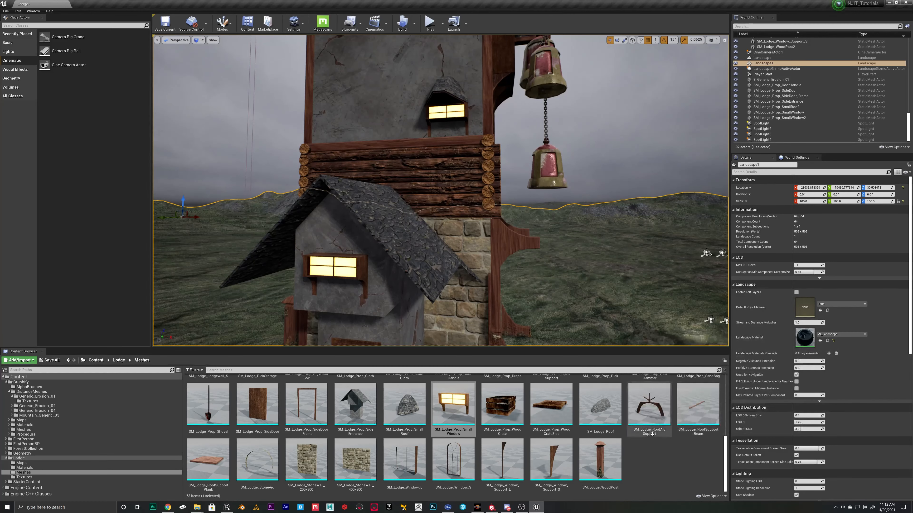
{"action": "scroll", "coordinate": [552, 449], "scroll_direction": "up", "scroll_amount": 2}
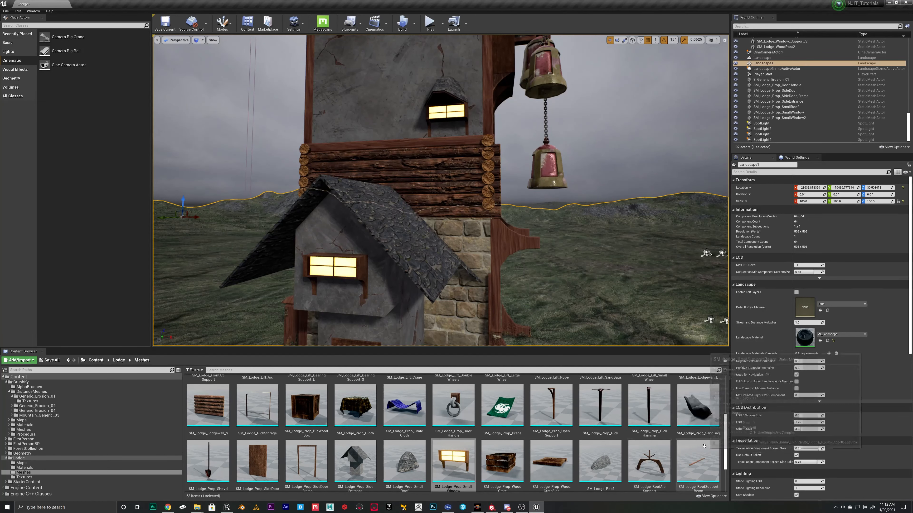
{"action": "scroll", "coordinate": [601, 424], "scroll_direction": "up", "scroll_amount": 1}
{"action": "scroll", "coordinate": [541, 424], "scroll_direction": "down", "scroll_amount": 3}
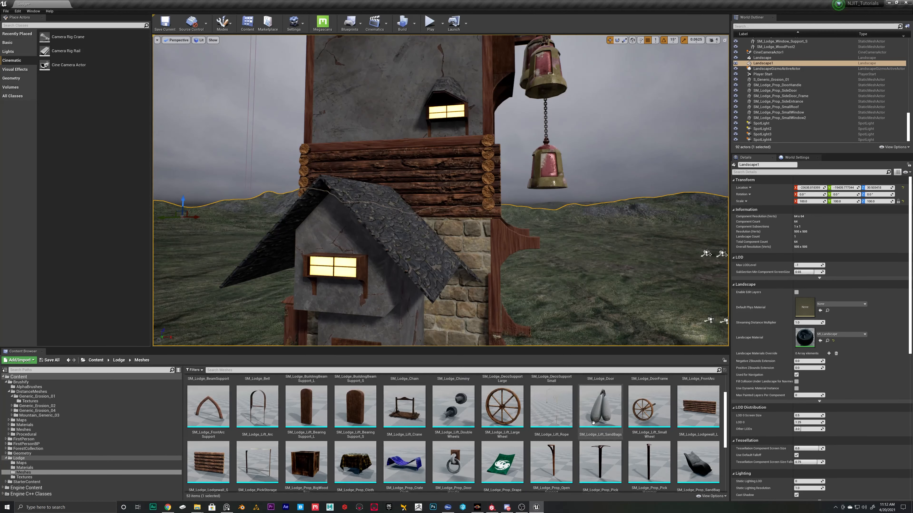
{"action": "right_click_drag", "start_coordinate": [503, 258], "coordinate": [377, 295]}
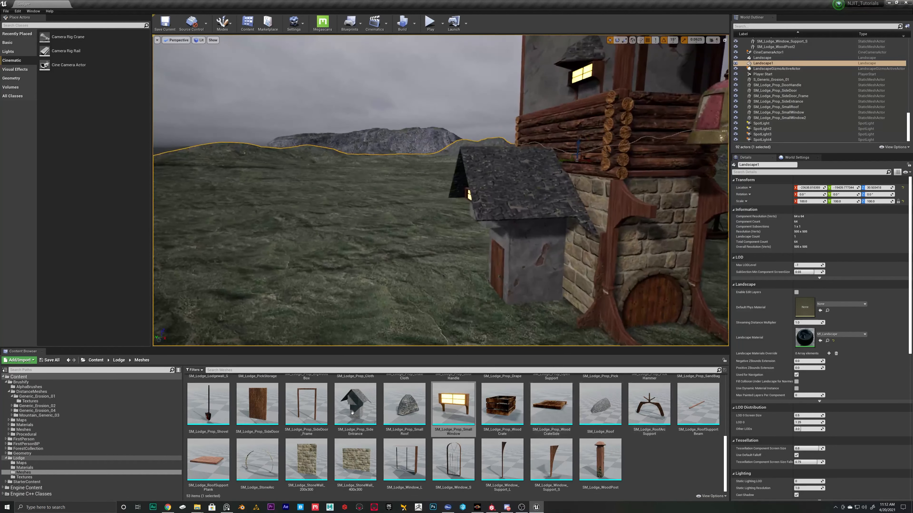
{"action": "scroll", "coordinate": [356, 420], "scroll_direction": "up", "scroll_amount": 5}
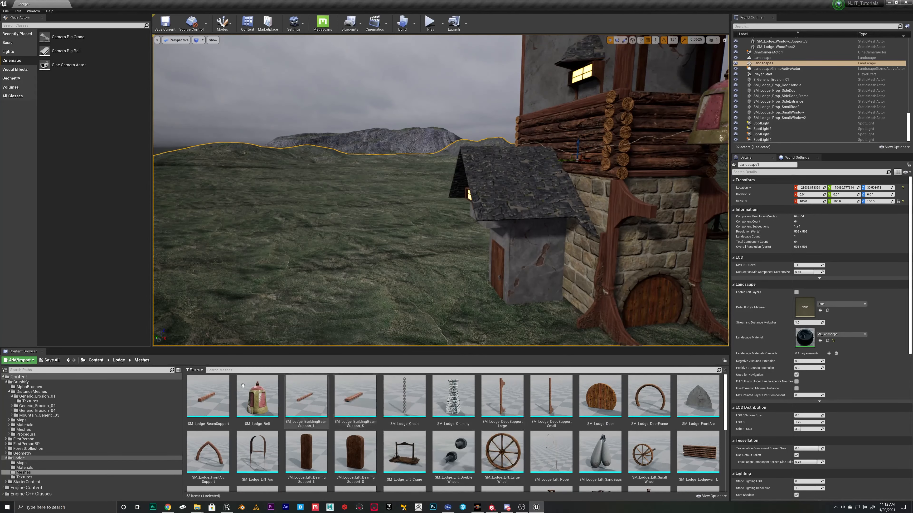
{"action": "left_click_drag", "start_coordinate": [209, 399], "coordinate": [537, 297]}
{"action": "right_click_drag", "start_coordinate": [538, 297], "coordinate": [557, 295]}
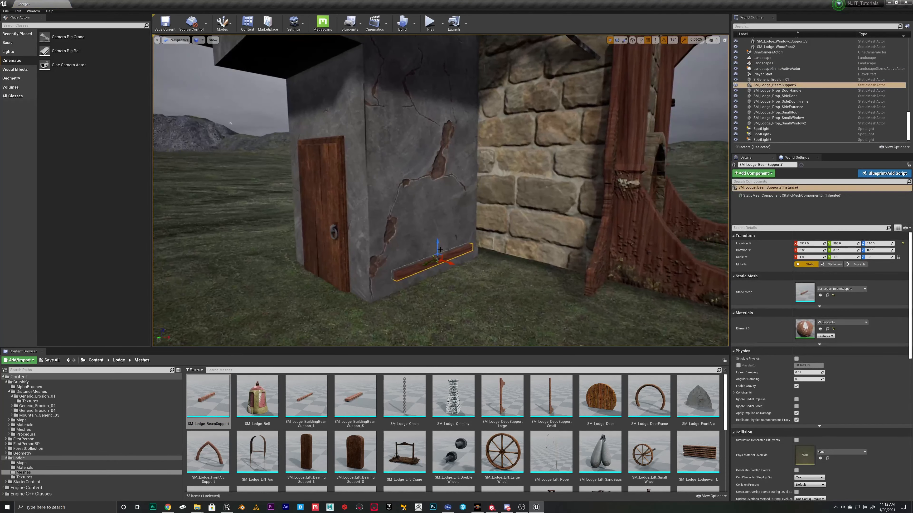
Step: Stand the beam support upright, lengthen it, and fit it where the side entrance meets the tower's stone wall
{"action": "left_click_drag", "start_coordinate": [436, 237], "coordinate": [449, 189]}
{"action": "right_click_drag", "start_coordinate": [438, 159], "coordinate": [419, 191]}
{"action": "key", "text": "w"}
{"action": "left_click_drag", "start_coordinate": [434, 198], "coordinate": [477, 179]}
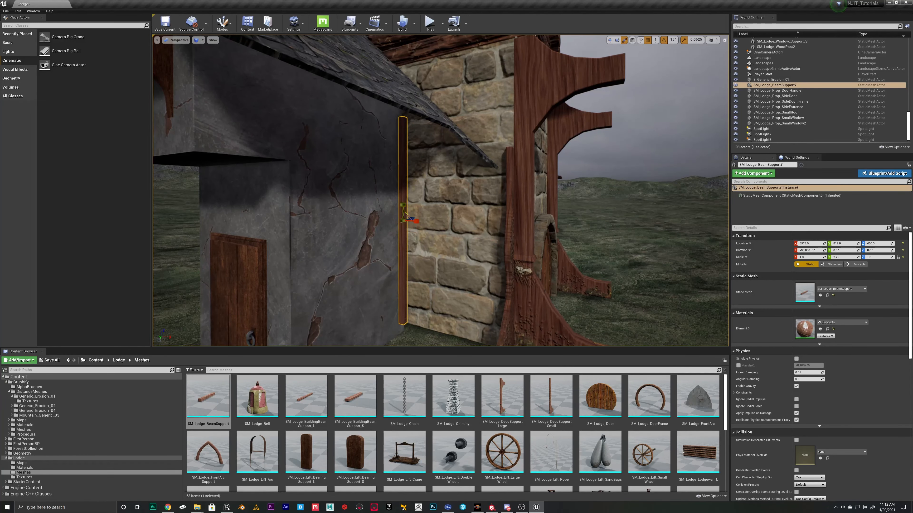
Step: Duplicate the upright beam support and place the copy at the front corner of the side entrance
{"action": "right_click_drag", "start_coordinate": [413, 213], "coordinate": [424, 214]}
{"action": "key", "text": "w"}
{"action": "left_click_drag", "start_coordinate": [424, 215], "coordinate": [326, 221], "text": "alt"}
{"action": "right_click_drag", "start_coordinate": [325, 221], "coordinate": [315, 210]}
{"action": "left_click", "coordinate": [315, 210]}
{"action": "left_click", "coordinate": [339, 212]}
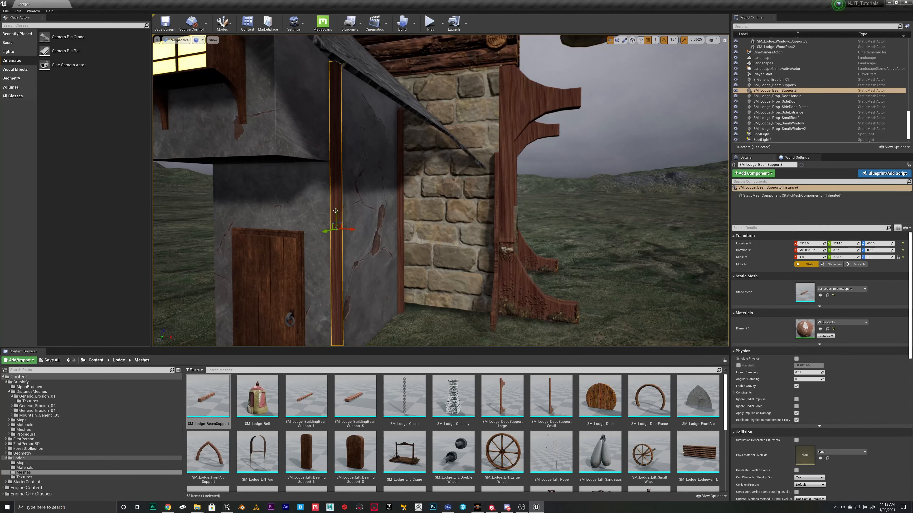
Step: Lengthen the front corner beam support so it reaches up to the side entrance's roof
{"action": "right_click_drag", "start_coordinate": [345, 195], "coordinate": [381, 192]}
{"action": "key", "text": "r"}
{"action": "left_click", "coordinate": [412, 193]}
{"action": "left_click", "coordinate": [382, 191]}
{"action": "key", "text": "r"}
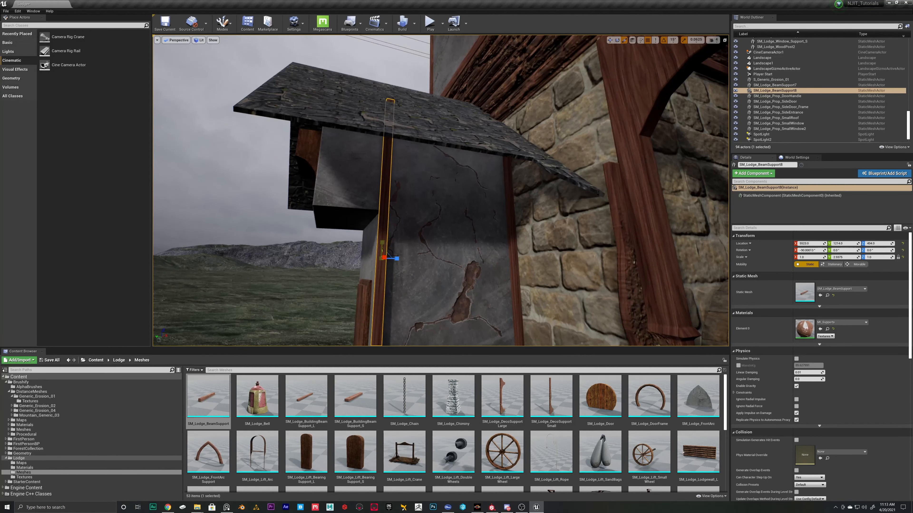
Step: Select both upright beam supports on the side wall and duplicate them onto the opposite wall of the side entrance
{"action": "left_click", "coordinate": [483, 192]}
{"action": "right_click_drag", "start_coordinate": [483, 193], "coordinate": [463, 191]}
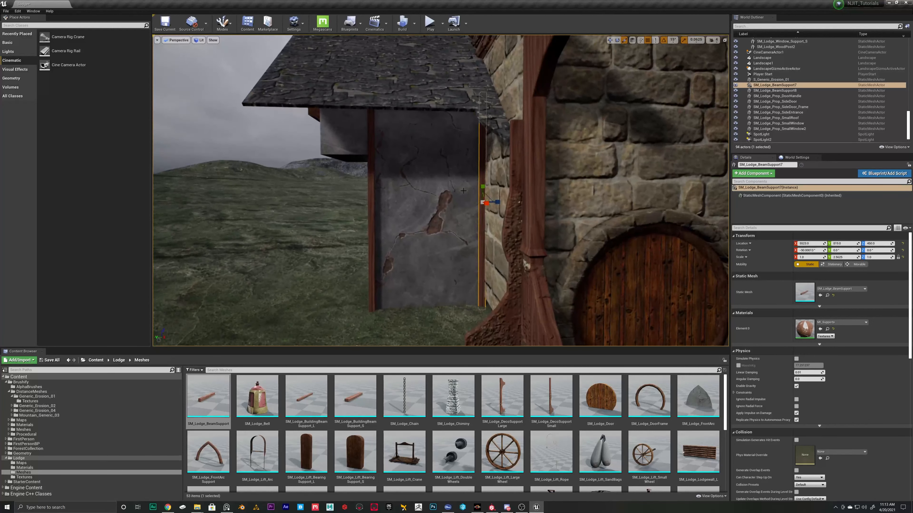
{"action": "left_click", "coordinate": [373, 203], "text": "ctrl"}
{"action": "right_click_drag", "start_coordinate": [373, 203], "coordinate": [345, 201]}
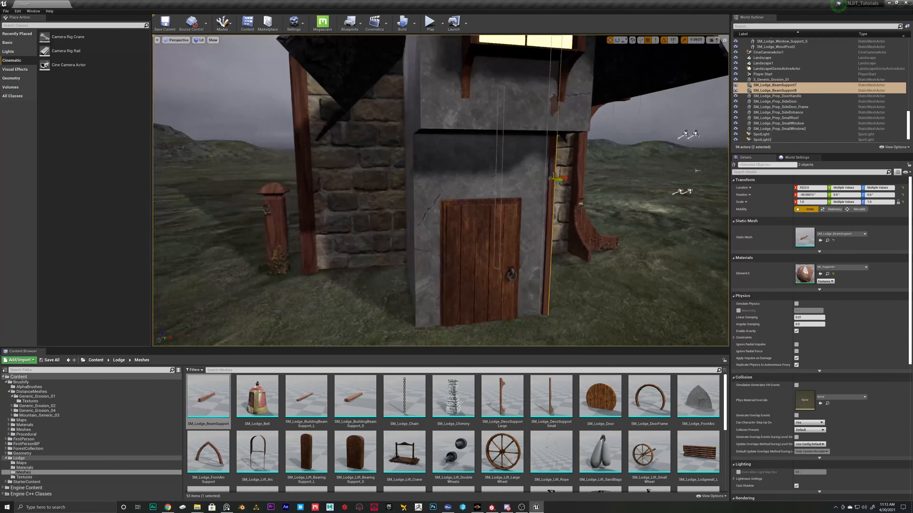
{"action": "right_click_drag", "start_coordinate": [562, 177], "coordinate": [570, 177]}
{"action": "left_click_drag", "start_coordinate": [565, 178], "coordinate": [454, 181], "text": "alt"}
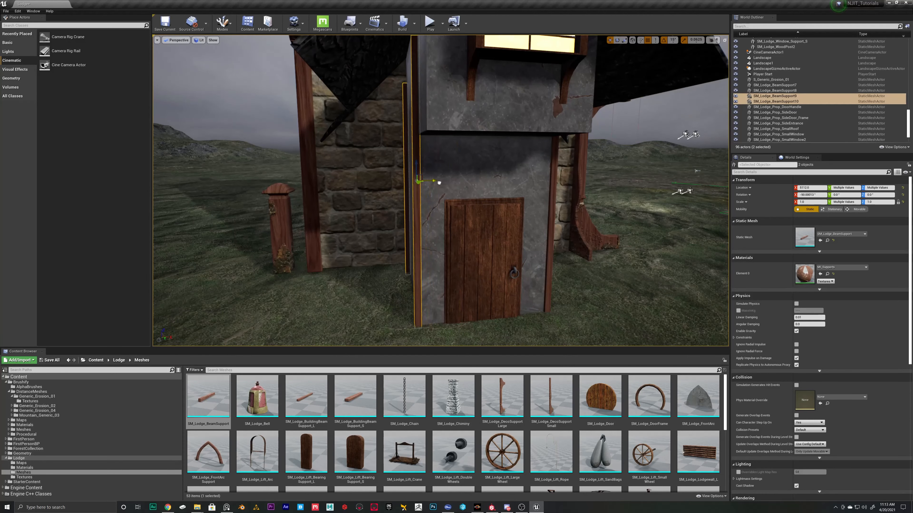
{"action": "left_click", "coordinate": [608, 265]}
Step: Fit two horizontal SM_Lodge_BeamSupport rails, one above the other, between the uprights of the side entrance's side wall
{"action": "right_click_drag", "start_coordinate": [608, 265], "coordinate": [539, 261]}
{"action": "left_click_drag", "start_coordinate": [208, 395], "coordinate": [391, 85]}
{"action": "right_click_drag", "start_coordinate": [391, 84], "coordinate": [389, 95]}
{"action": "right_click_drag", "start_coordinate": [479, 154], "coordinate": [486, 141]}
{"action": "left_click_drag", "start_coordinate": [430, 160], "coordinate": [431, 94], "text": "alt"}
{"action": "right_click_drag", "start_coordinate": [477, 155], "coordinate": [442, 159]}
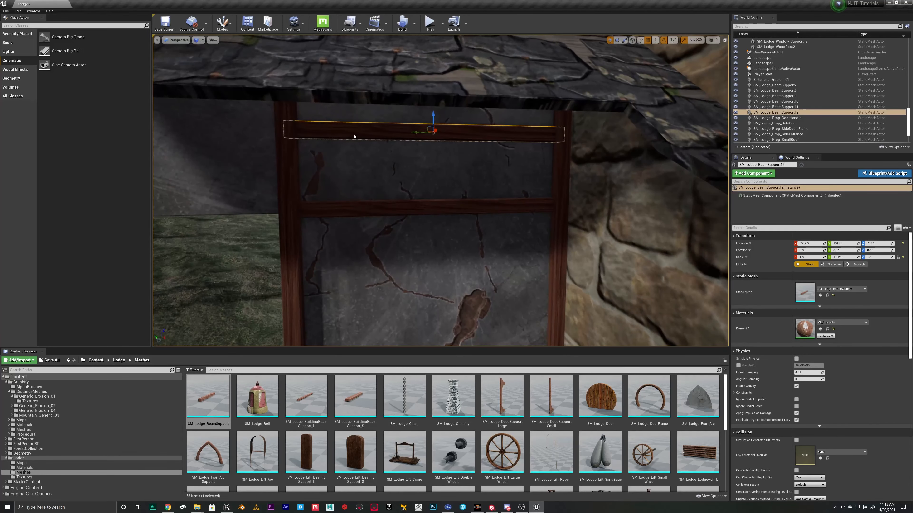
{"action": "left_click", "coordinate": [375, 208], "text": "ctrl"}
{"action": "left_click_drag", "start_coordinate": [433, 199], "coordinate": [433, 243]}
Step: Duplicate the lower rail, turn the copy upright by 90°, and shorten it into a small post between the two rails
{"action": "left_click", "coordinate": [339, 268]}
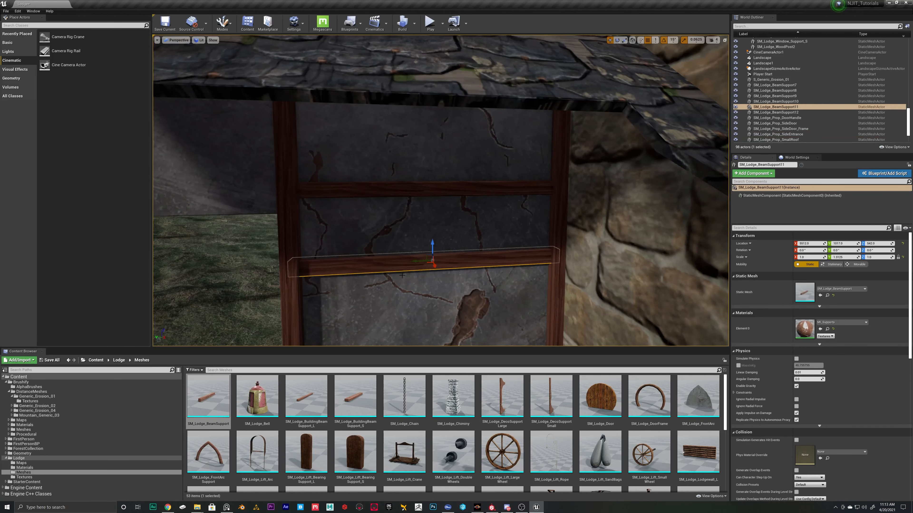
{"action": "left_click_drag", "start_coordinate": [432, 243], "coordinate": [435, 217], "text": "alt"}
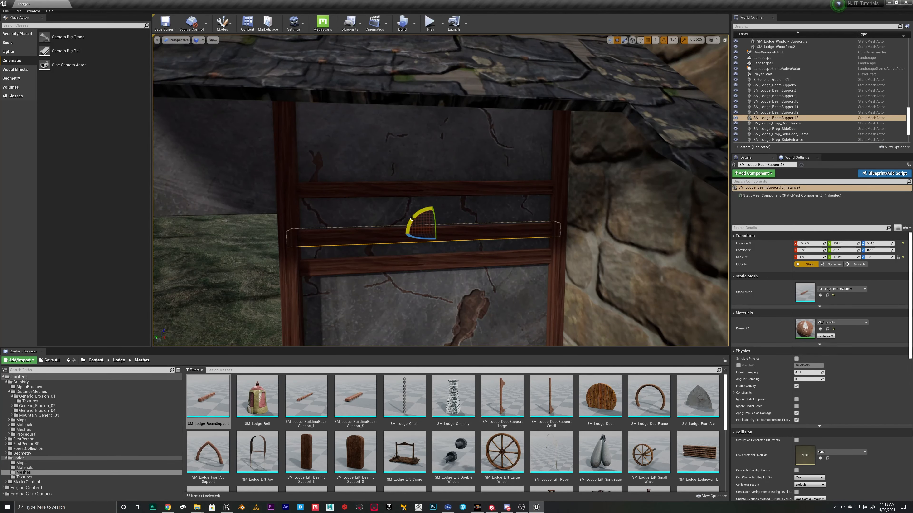
{"action": "left_click_drag", "start_coordinate": [417, 215], "coordinate": [444, 217]}
{"action": "key", "text": "r"}
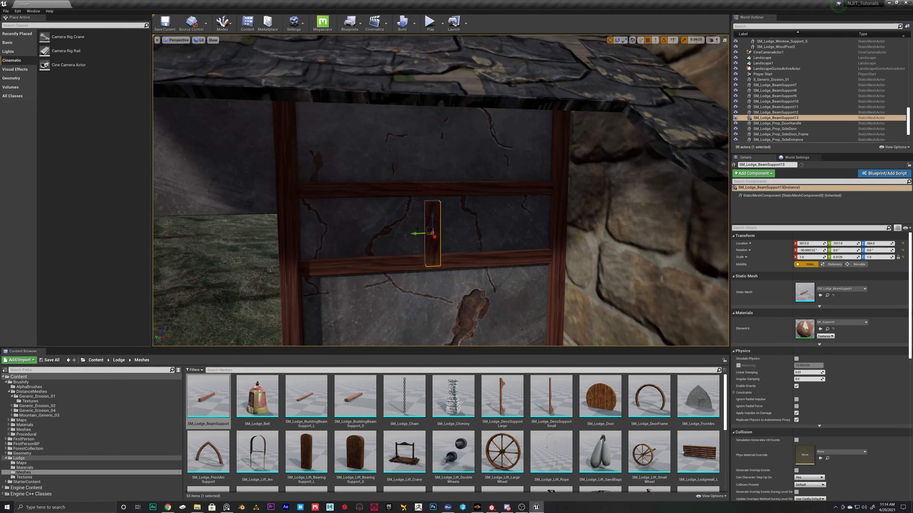
{"action": "key", "text": "a"}
{"action": "right_click_drag", "start_coordinate": [412, 231], "coordinate": [419, 232]}
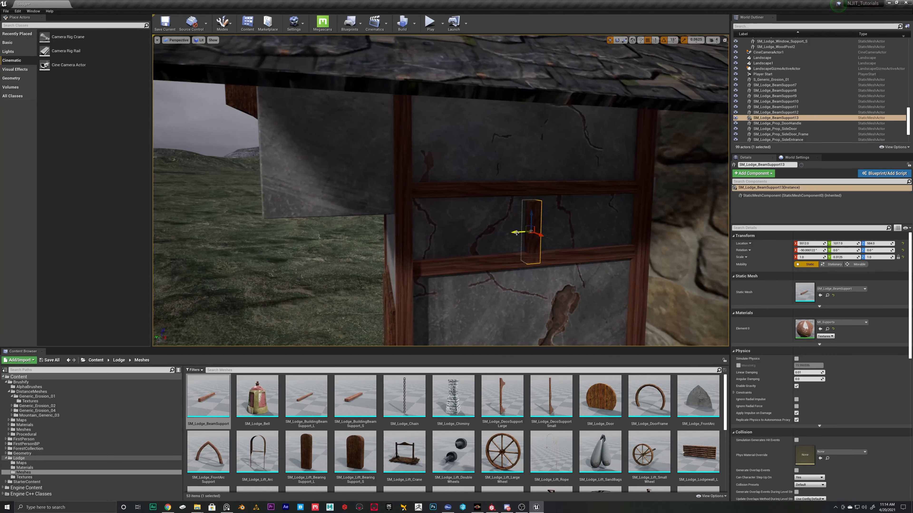
Step: Move the small post beside the front corner beam, fit its length between the rails, and set it back toward the wall
{"action": "left_click_drag", "start_coordinate": [516, 233], "coordinate": [418, 243]}
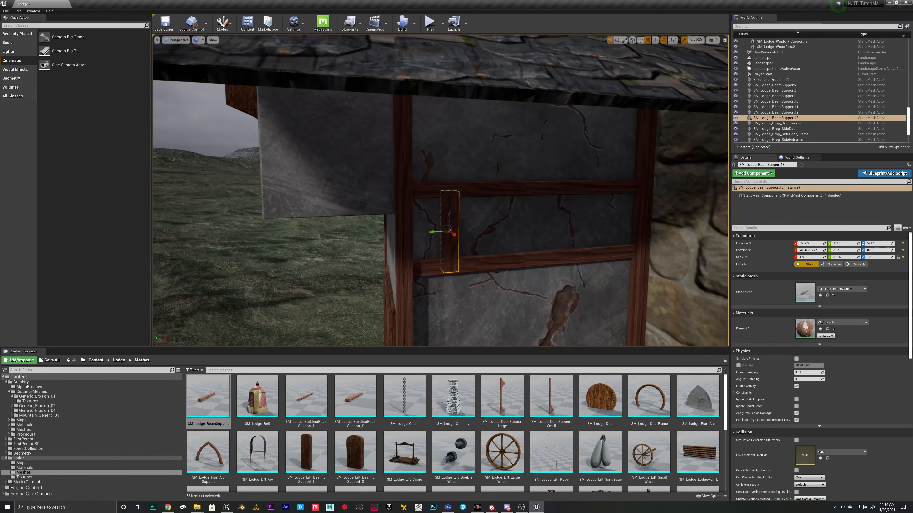
{"action": "left_click", "coordinate": [388, 279]}
{"action": "left_click", "coordinate": [445, 223]}
{"action": "key", "text": "a"}
{"action": "right_click_drag", "start_coordinate": [445, 223], "coordinate": [399, 223]}
{"action": "key", "text": "w"}
{"action": "key", "text": "d"}
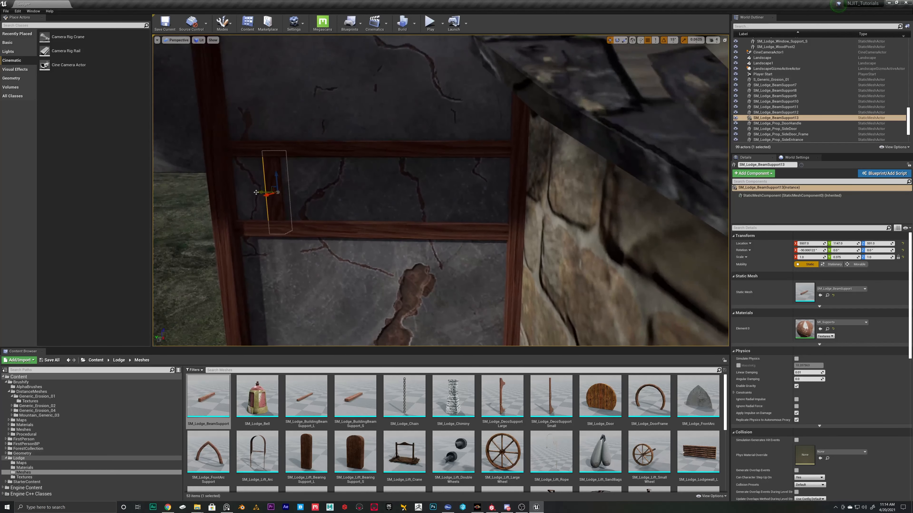
Step: Duplicate the small post along the rails to make an evenly spaced row of five
{"action": "left_click_drag", "start_coordinate": [256, 193], "coordinate": [450, 191], "text": "alt"}
{"action": "mouse_move", "coordinate": [451, 191]}
{"action": "right_mouse_down"}
{"action": "mouse_move", "coordinate": [406, 192]}
{"action": "mouse_move", "coordinate": [481, 190]}
{"action": "mouse_move", "coordinate": [436, 167]}
{"action": "mouse_move", "coordinate": [442, 178]}
{"action": "right_mouse_up"}
{"action": "key", "text": "w"}
Step: Select both rails and all five small posts, and duplicate the group onto the opposite side wall
{"action": "left_click", "coordinate": [443, 177]}
{"action": "left_click", "coordinate": [445, 190], "text": "ctrl"}
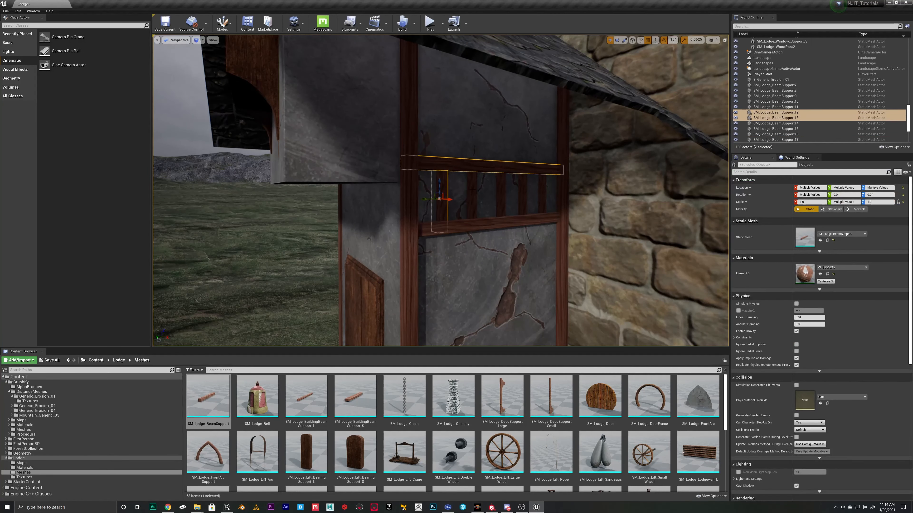
{"action": "left_click", "coordinate": [468, 190], "text": "ctrl"}
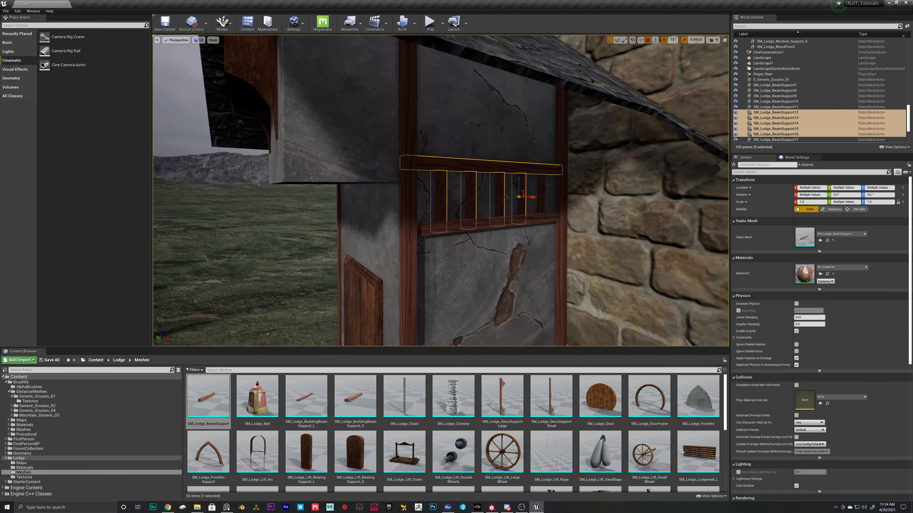
{"action": "left_click", "coordinate": [539, 220], "text": "ctrl"}
{"action": "key", "text": "a"}
{"action": "right_click_drag", "start_coordinate": [539, 220], "coordinate": [597, 219]}
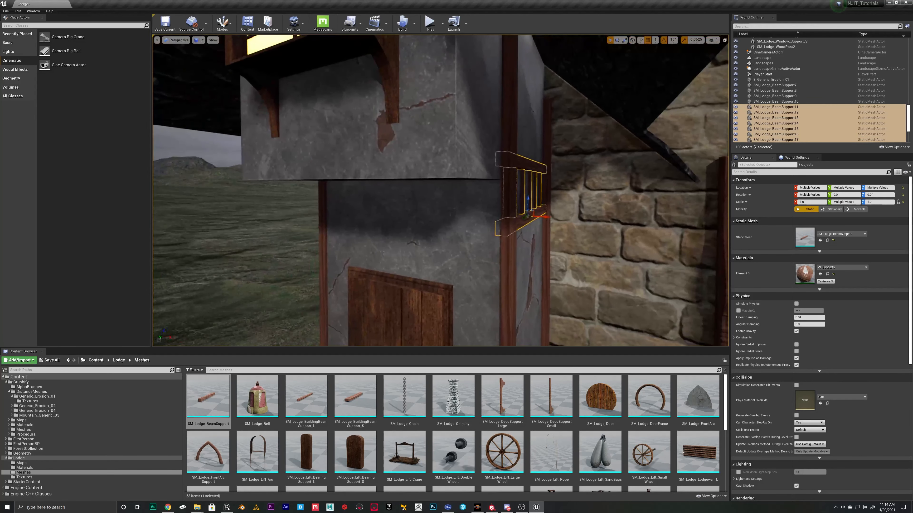
{"action": "left_click_drag", "start_coordinate": [550, 218], "coordinate": [428, 211], "text": "alt"}
{"action": "key", "text": "a"}
{"action": "right_click_drag", "start_coordinate": [428, 212], "coordinate": [460, 211]}
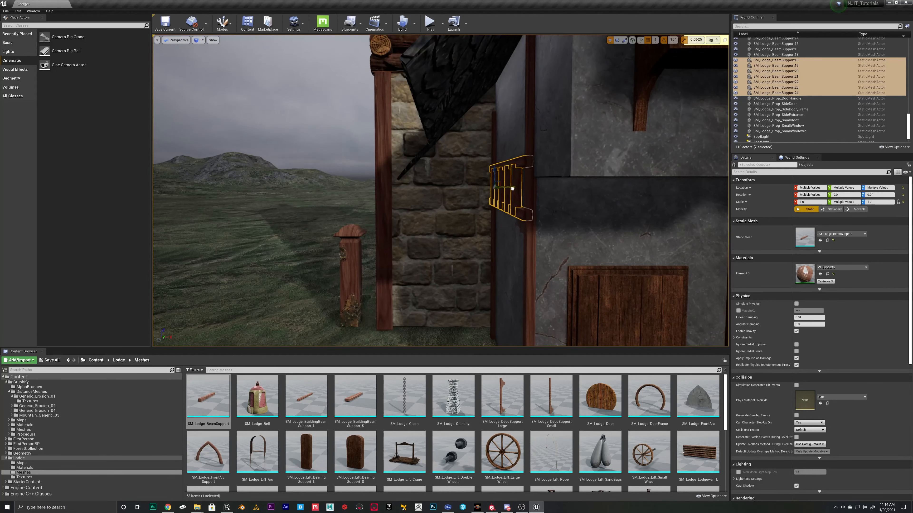
Step: Fit the copied rails and posts against the opposite side wall between its upright beams
{"action": "key", "text": "w"}
{"action": "right_click_drag", "start_coordinate": [512, 189], "coordinate": [534, 201]}
{"action": "key", "text": "e"}
{"action": "key", "text": "q"}
{"action": "left_click_drag", "start_coordinate": [463, 203], "coordinate": [467, 202]}
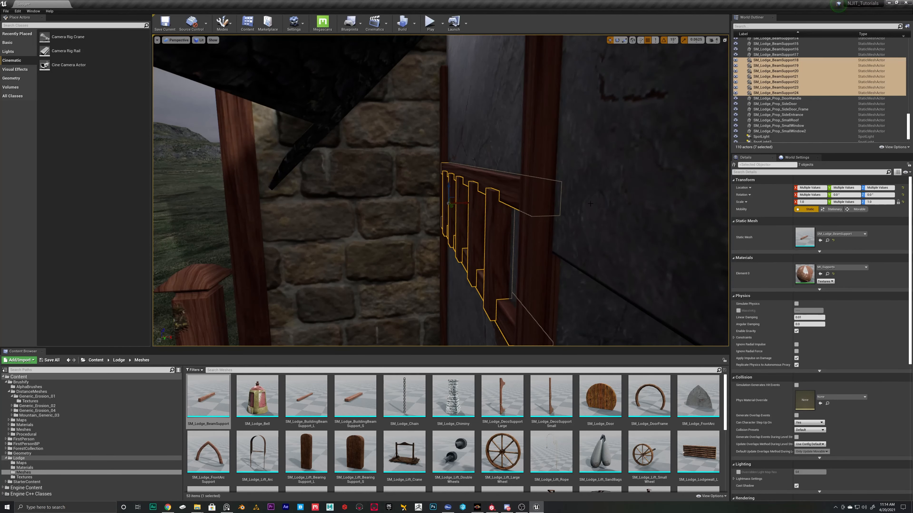
{"action": "key", "text": "s"}
{"action": "mouse_move", "coordinate": [436, 183]}
{"action": "right_mouse_down"}
{"action": "mouse_move", "coordinate": [458, 184]}
{"action": "mouse_move", "coordinate": [449, 184]}
{"action": "right_mouse_up"}
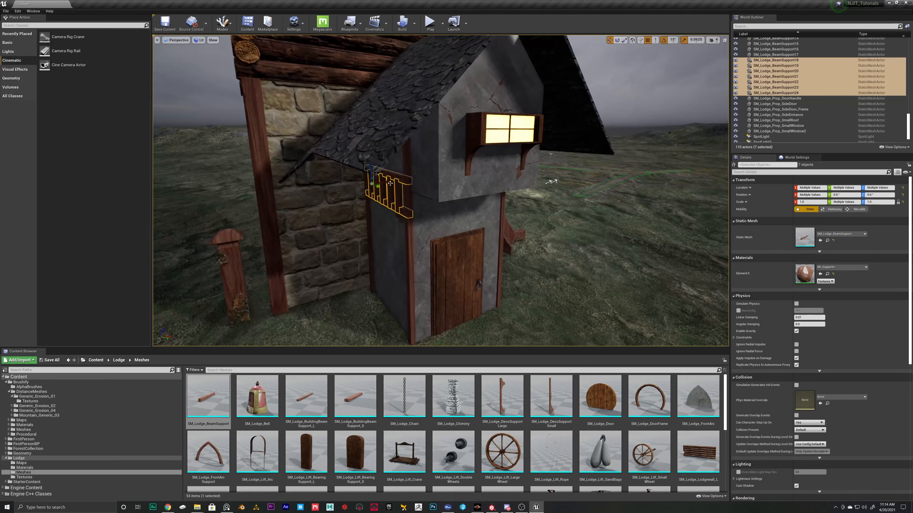
Step: Duplicate the upper rail, turn the copy 90°, and place it across the front of the side entrance above the door
{"action": "left_click", "coordinate": [409, 227]}
{"action": "left_click", "coordinate": [391, 174]}
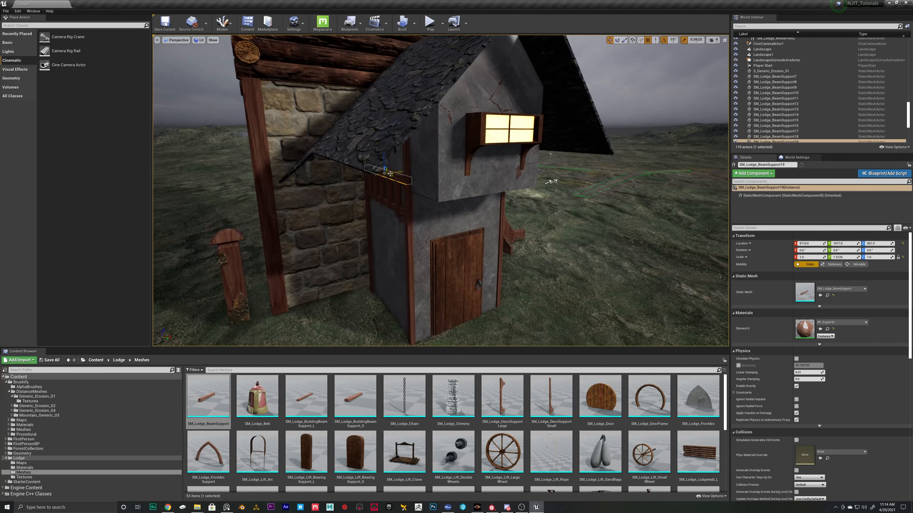
{"action": "left_click_drag", "start_coordinate": [391, 175], "coordinate": [413, 191], "text": "alt"}
{"action": "key", "text": "w"}
{"action": "right_click_drag", "start_coordinate": [436, 198], "coordinate": [381, 190]}
{"action": "key", "text": "d"}
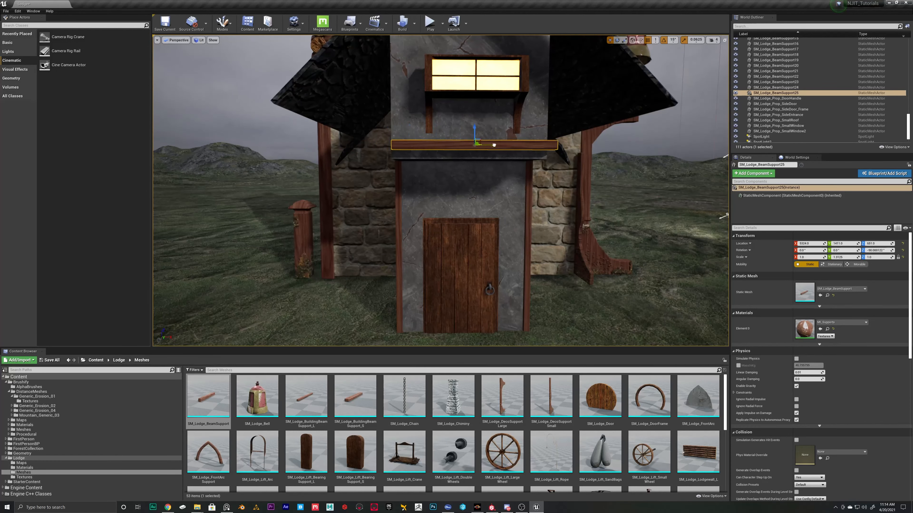
Step: Align the front beam's depth and height with the bottom edge of the overhanging gable
{"action": "right_click_drag", "start_coordinate": [487, 145], "coordinate": [393, 148]}
{"action": "key", "text": "d"}
{"action": "key", "text": "e"}
{"action": "key", "text": "d"}
{"action": "key", "text": "q"}
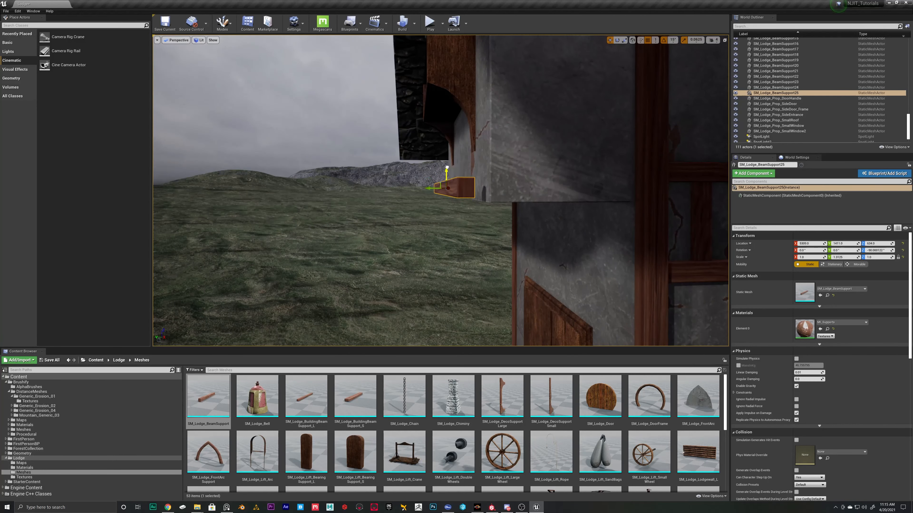
{"action": "left_click_drag", "start_coordinate": [440, 188], "coordinate": [440, 185]}
Step: Duplicate the upper side rail and shorten the copy to trim the bottom side edge of the overhanging gable
{"action": "key", "text": "a"}
{"action": "right_click_drag", "start_coordinate": [440, 185], "coordinate": [388, 237]}
{"action": "key", "text": "s"}
{"action": "key", "text": "s"}
{"action": "key", "text": "w"}
{"action": "key", "text": "s"}
{"action": "key", "text": "w"}
{"action": "left_click", "coordinate": [370, 185]}
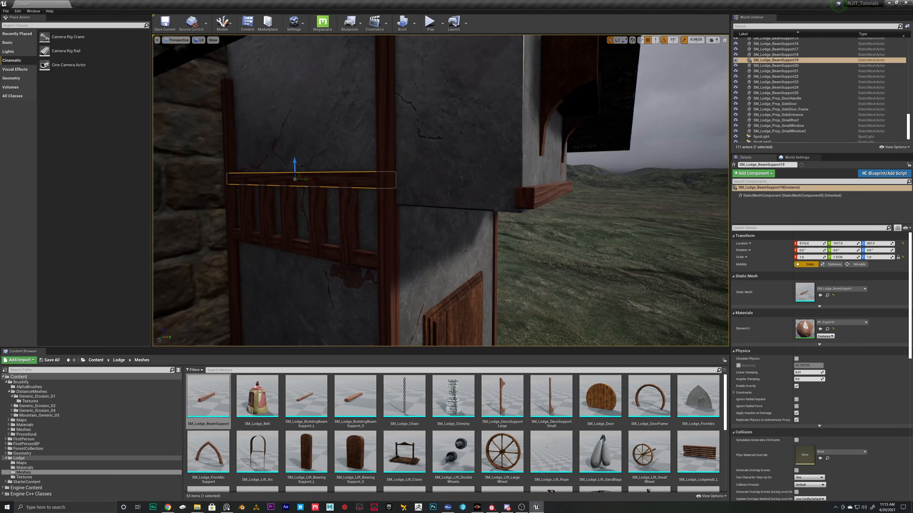
{"action": "right_click_drag", "start_coordinate": [310, 179], "coordinate": [337, 176]}
{"action": "left_click_drag", "start_coordinate": [363, 166], "coordinate": [577, 167], "text": "alt"}
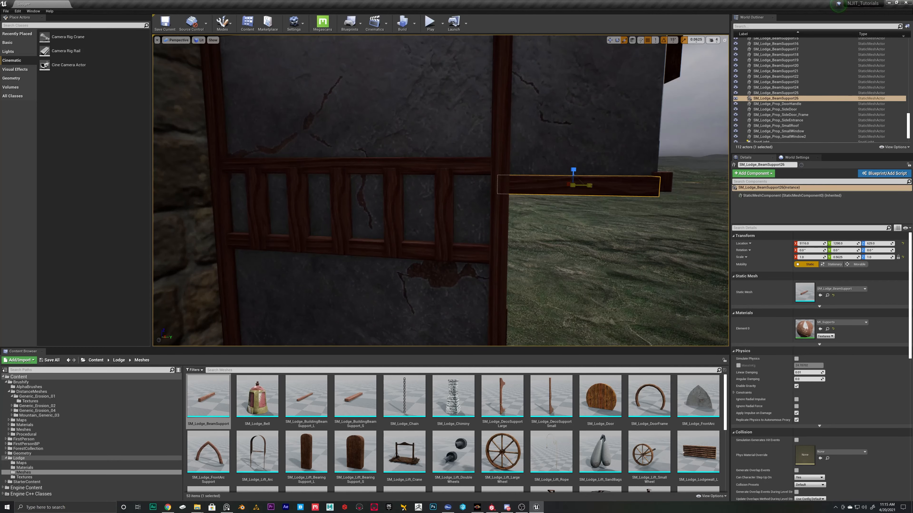
Step: Adjust the front beam so it sits tight against the overhang and meets the side trim
{"action": "right_click_drag", "start_coordinate": [598, 184], "coordinate": [504, 183]}
{"action": "left_click", "coordinate": [542, 171]}
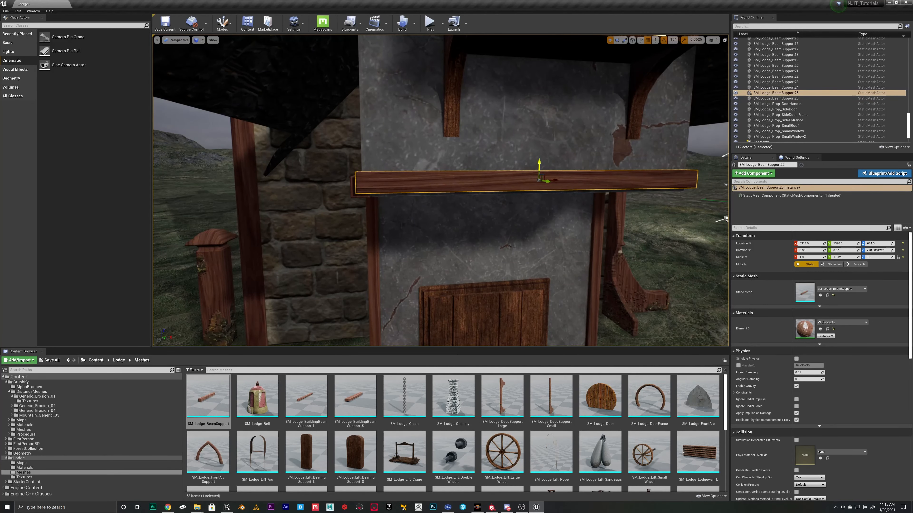
{"action": "left_click_drag", "start_coordinate": [539, 163], "coordinate": [539, 168]}
{"action": "right_click_drag", "start_coordinate": [531, 170], "coordinate": [420, 171]}
Step: Duplicate the overhang's side trim beam onto the opposite side of the gable
{"action": "left_click", "coordinate": [532, 185]}
{"action": "right_click_drag", "start_coordinate": [531, 185], "coordinate": [513, 185]}
{"action": "right_click_drag", "start_coordinate": [431, 172], "coordinate": [397, 172]}
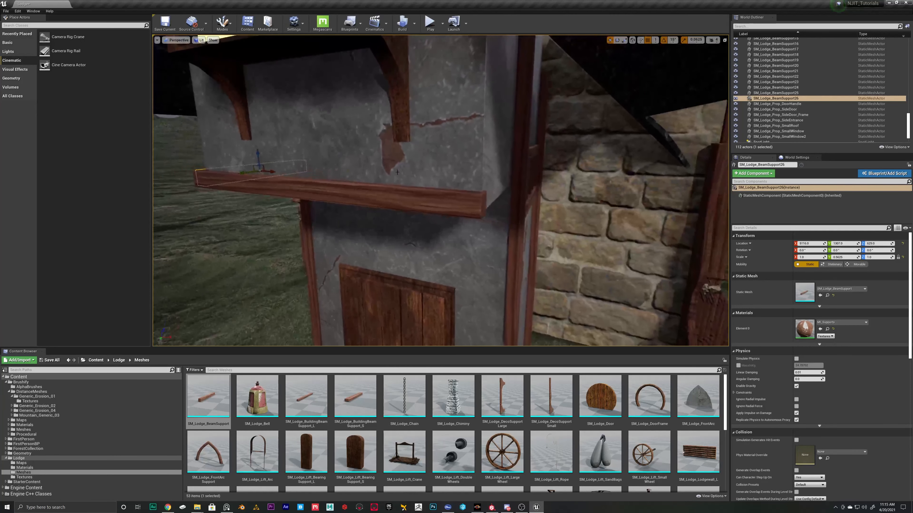
{"action": "left_click_drag", "start_coordinate": [274, 170], "coordinate": [483, 189], "text": "alt"}
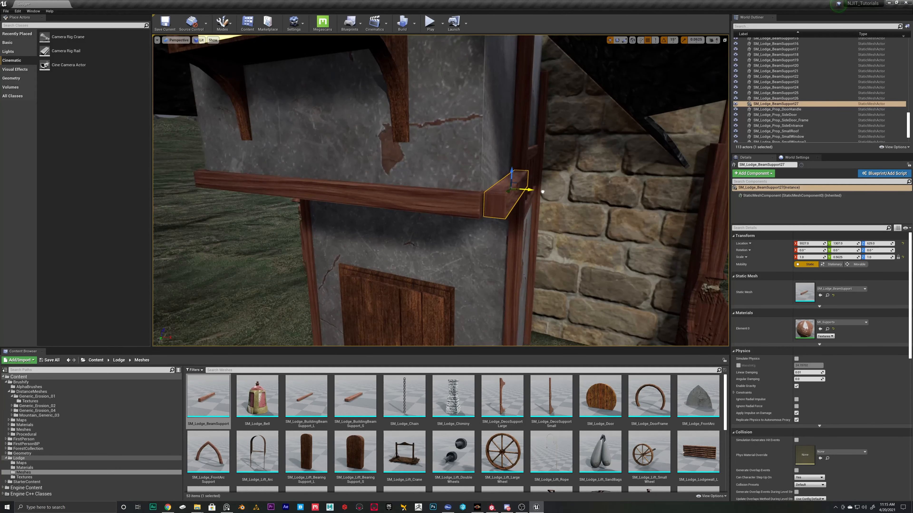
{"action": "mouse_move", "coordinate": [432, 198]}
{"action": "right_mouse_down"}
{"action": "mouse_move", "coordinate": [477, 199]}
{"action": "mouse_move", "coordinate": [427, 200]}
{"action": "right_mouse_up"}
{"action": "left_click", "coordinate": [432, 199]}
{"action": "left_click", "coordinate": [376, 218]}
{"action": "right_click_drag", "start_coordinate": [375, 217], "coordinate": [323, 201]}
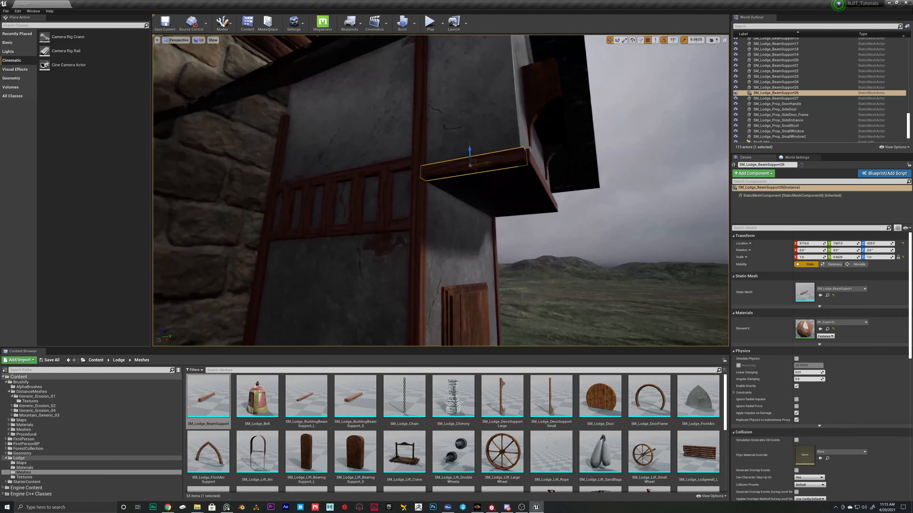
Step: Duplicate the front corner upright and turn the copy horizontal along the upper side wall
{"action": "left_click", "coordinate": [420, 202]}
{"action": "right_click_drag", "start_coordinate": [457, 201], "coordinate": [446, 200]}
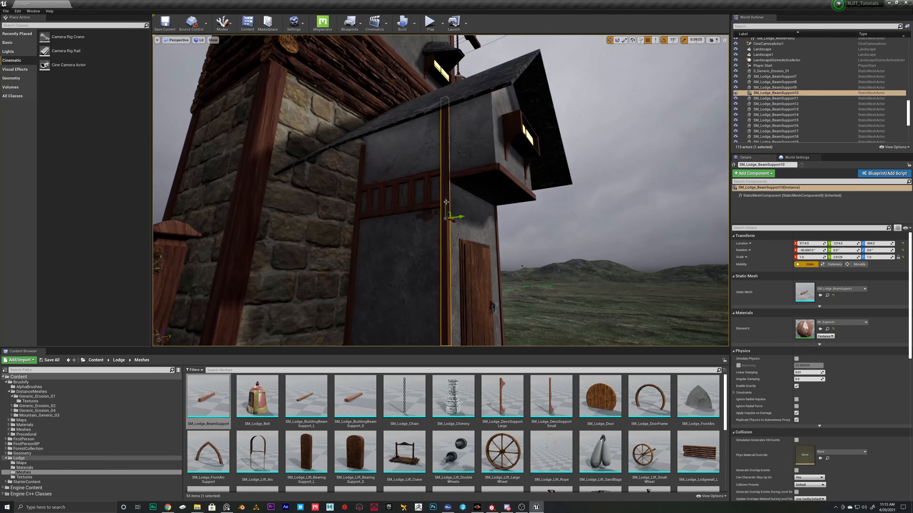
{"action": "left_click_drag", "start_coordinate": [446, 202], "coordinate": [470, 136], "text": "alt"}
{"action": "key", "text": "e"}
{"action": "right_click_drag", "start_coordinate": [470, 137], "coordinate": [431, 136]}
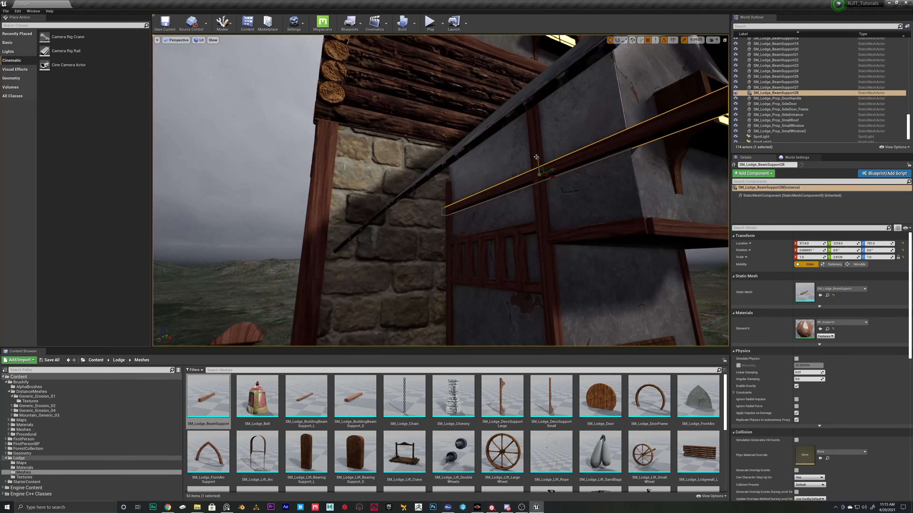
Step: Raise the horizontal beam to just under the roof slope, then shorten and slide it to fit the side wall
{"action": "left_click_drag", "start_coordinate": [537, 154], "coordinate": [537, 104]}
{"action": "right_click_drag", "start_coordinate": [537, 104], "coordinate": [492, 101]}
{"action": "left_click_drag", "start_coordinate": [528, 106], "coordinate": [527, 102]}
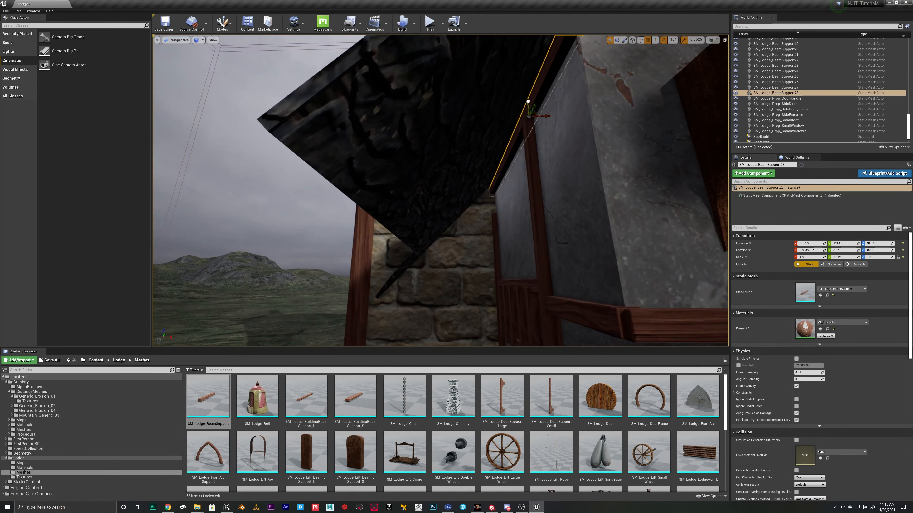
{"action": "right_click_drag", "start_coordinate": [528, 101], "coordinate": [495, 150]}
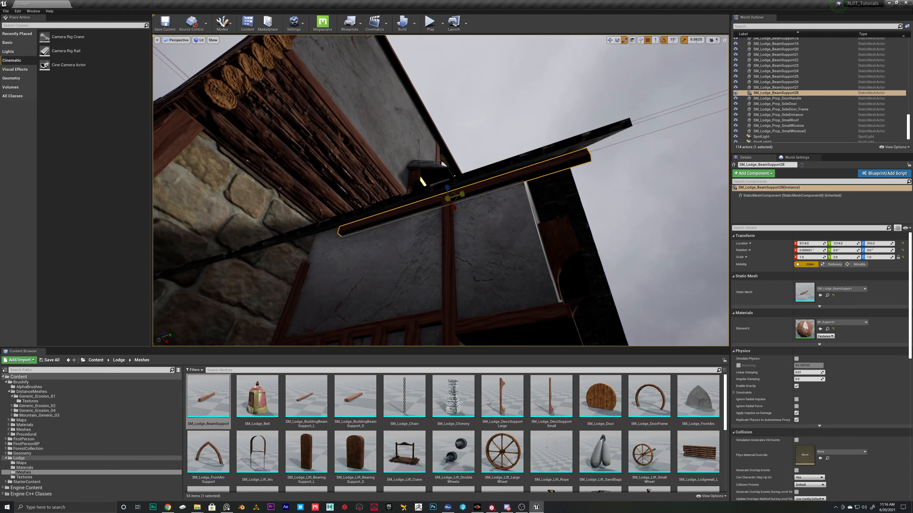
{"action": "left_click_drag", "start_coordinate": [457, 195], "coordinate": [424, 198]}
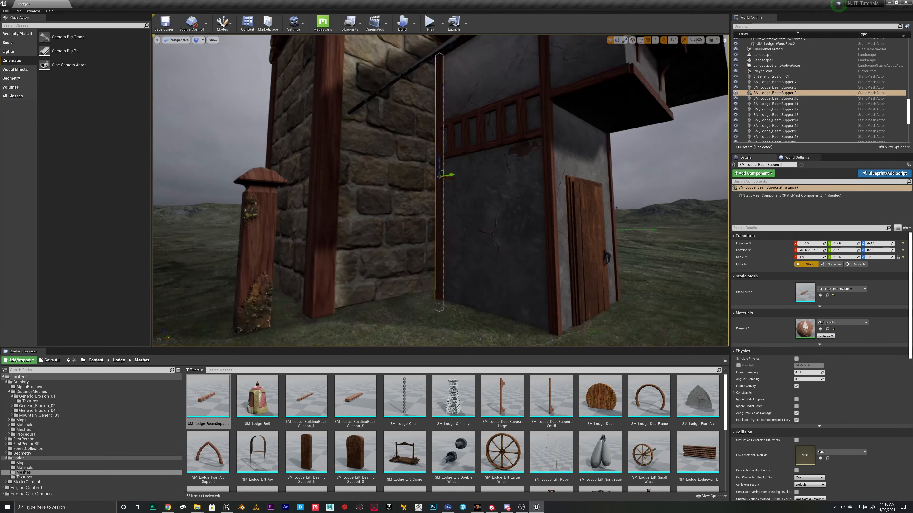
Step: Duplicate the under-roof beam onto the opposite side wall of the side entrance
{"action": "left_click", "coordinate": [567, 297]}
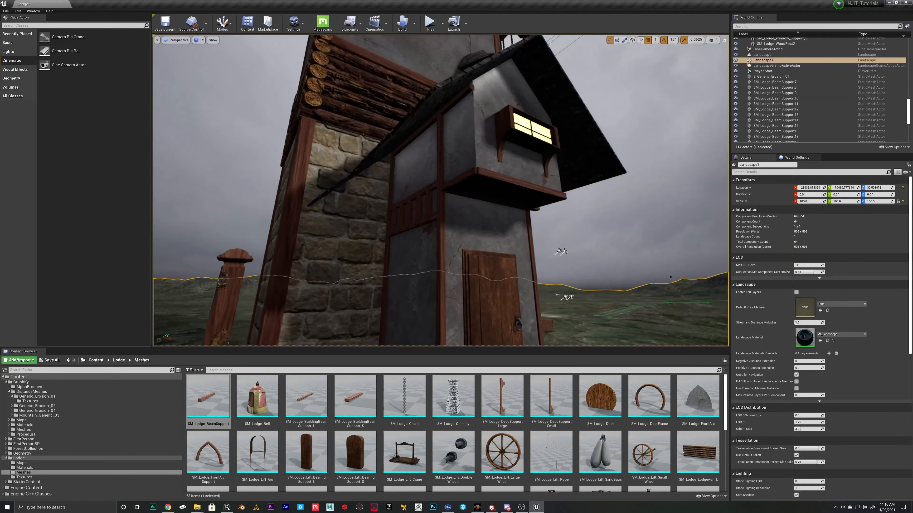
{"action": "scroll", "coordinate": [611, 265], "scroll_direction": "up", "scroll_amount": 5}
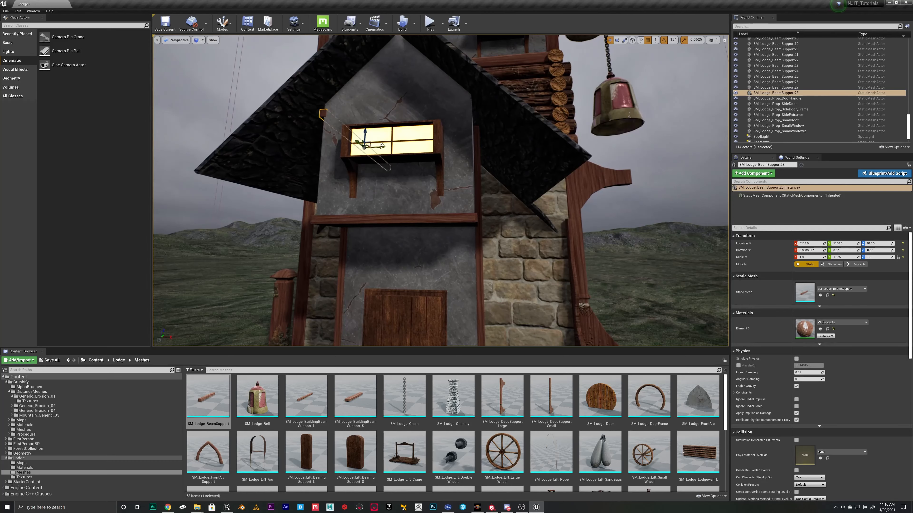
{"action": "left_click_drag", "start_coordinate": [382, 146], "coordinate": [477, 142], "text": "alt"}
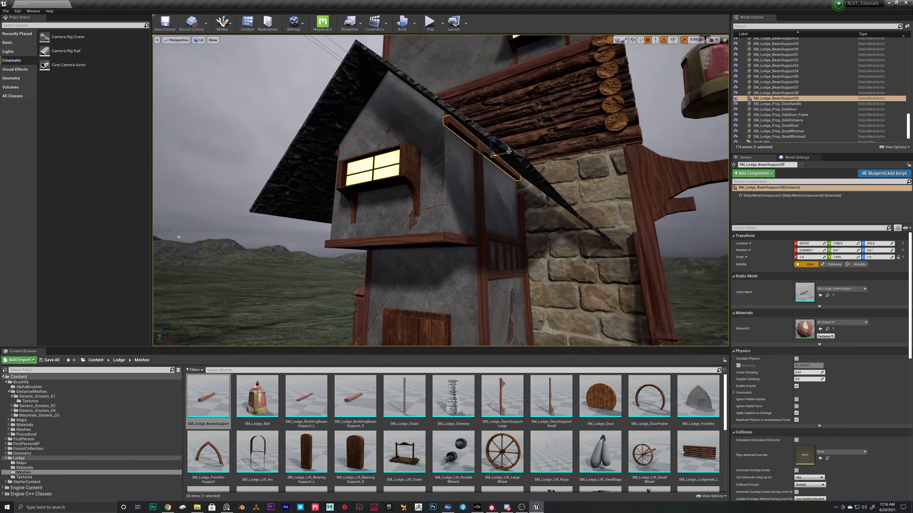
{"action": "left_click", "coordinate": [525, 214]}
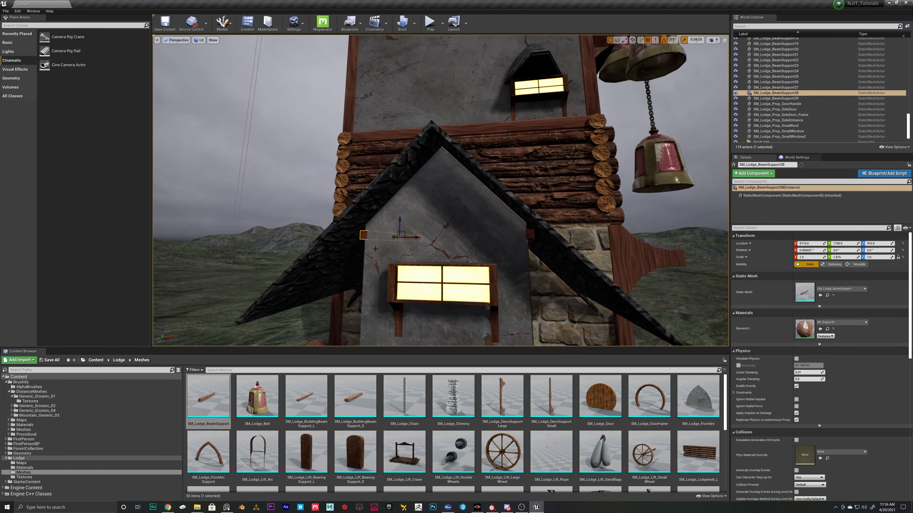
Step: Duplicate the under-roof side beam, turn the copy across the gable front and fit its length above the small window
{"action": "left_click_drag", "start_coordinate": [414, 238], "coordinate": [451, 237], "text": "alt"}
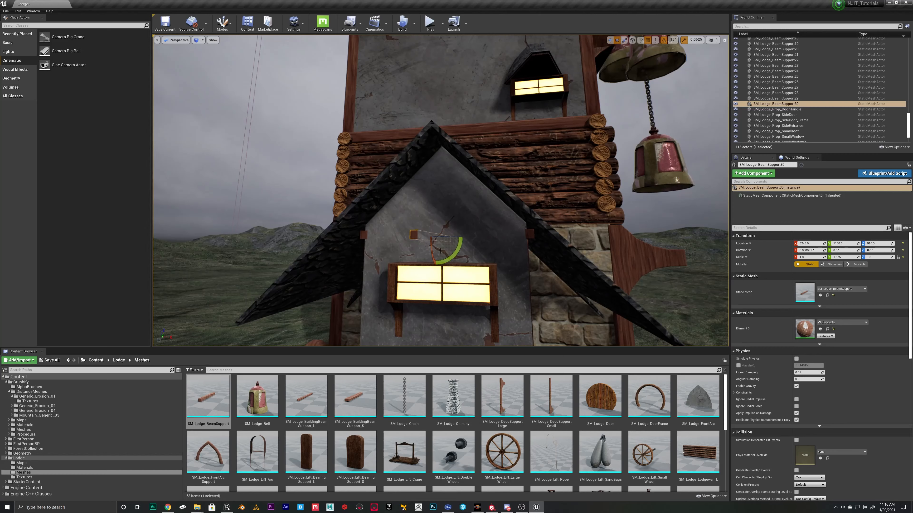
{"action": "right_click_drag", "start_coordinate": [453, 251], "coordinate": [392, 280]}
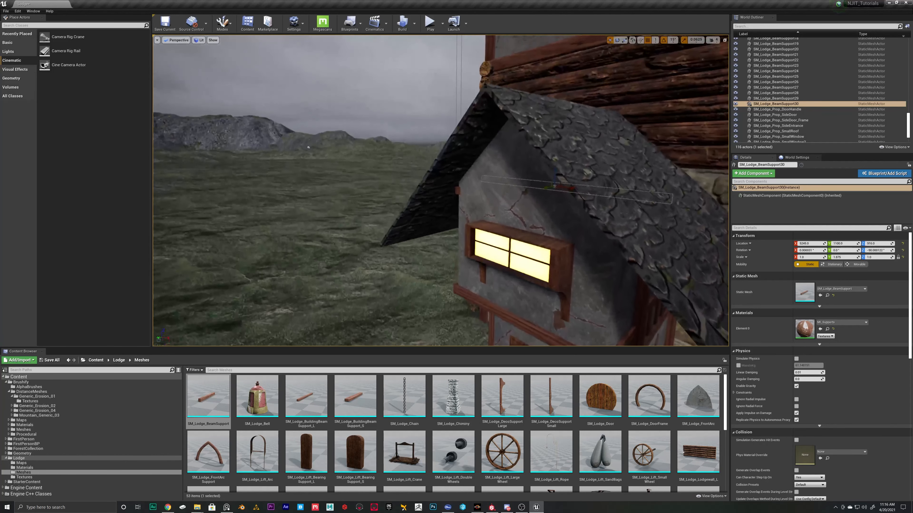
{"action": "key", "text": "w"}
{"action": "left_click_drag", "start_coordinate": [546, 191], "coordinate": [484, 231]}
{"action": "right_click_drag", "start_coordinate": [485, 231], "coordinate": [532, 230]}
{"action": "key", "text": "r"}
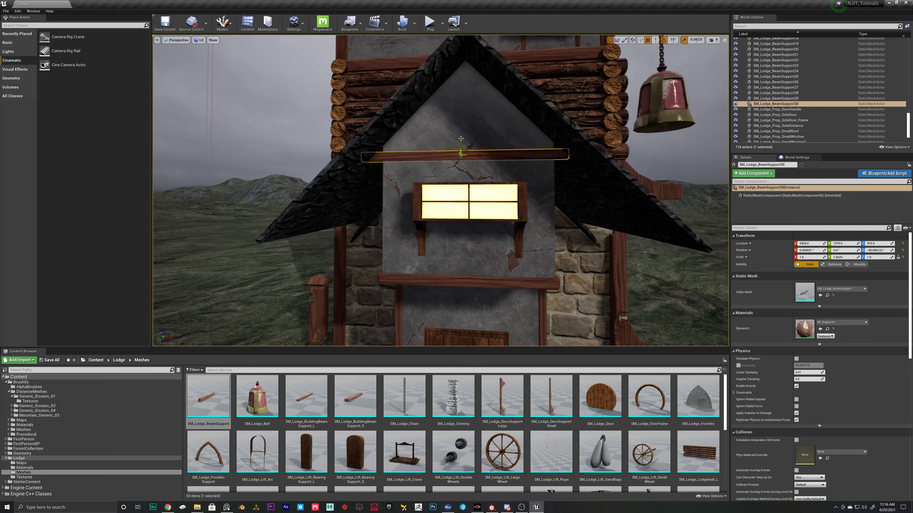
Step: Duplicate the horizontal gable beam, then tilt and resize the copy to follow one roof slope of the gable
{"action": "left_click_drag", "start_coordinate": [461, 138], "coordinate": [523, 108], "text": "alt"}
{"action": "key", "text": "e"}
{"action": "key", "text": "r"}
{"action": "mouse_move", "coordinate": [534, 127]}
{"action": "right_mouse_down"}
{"action": "mouse_move", "coordinate": [521, 127]}
{"action": "mouse_move", "coordinate": [521, 151]}
{"action": "mouse_move", "coordinate": [517, 127]}
{"action": "right_mouse_up"}
{"action": "key", "text": "w"}
Step: Duplicate the sloped gable beam, angle the copy for the opposite roof slope and shift it into place
{"action": "left_click_drag", "start_coordinate": [505, 167], "coordinate": [407, 200], "text": "alt"}
{"action": "key", "text": "e"}
{"action": "key", "text": "w"}
{"action": "left_click_drag", "start_coordinate": [403, 165], "coordinate": [394, 166]}
Step: Scale the wood post beside the tower's corner down uniformly to 1.5625
{"action": "left_click", "coordinate": [269, 174]}
{"action": "right_click_drag", "start_coordinate": [269, 174], "coordinate": [244, 212]}
{"action": "left_click", "coordinate": [257, 202]}
{"action": "key", "text": "r"}
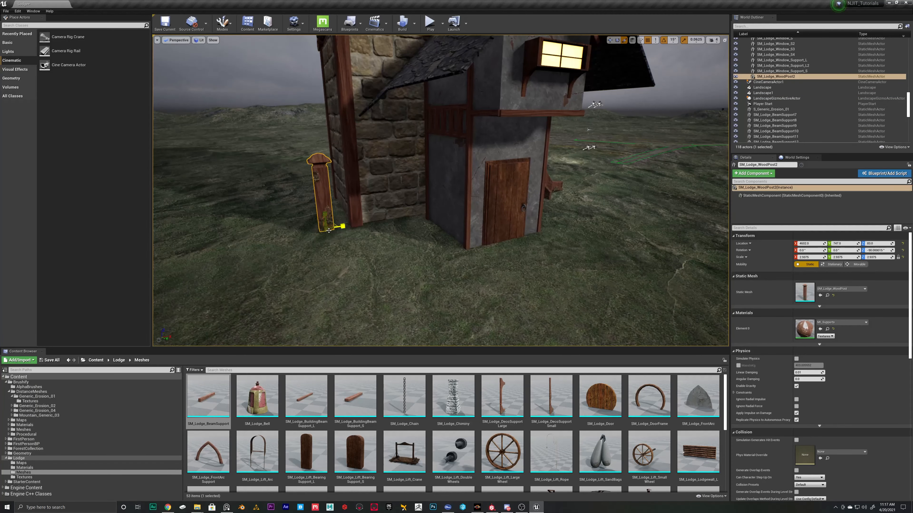
{"action": "left_click_drag", "start_coordinate": [327, 229], "coordinate": [324, 230]}
{"action": "left_click", "coordinate": [309, 237]}
{"action": "left_click", "coordinate": [323, 205]}
{"action": "key", "text": "w"}
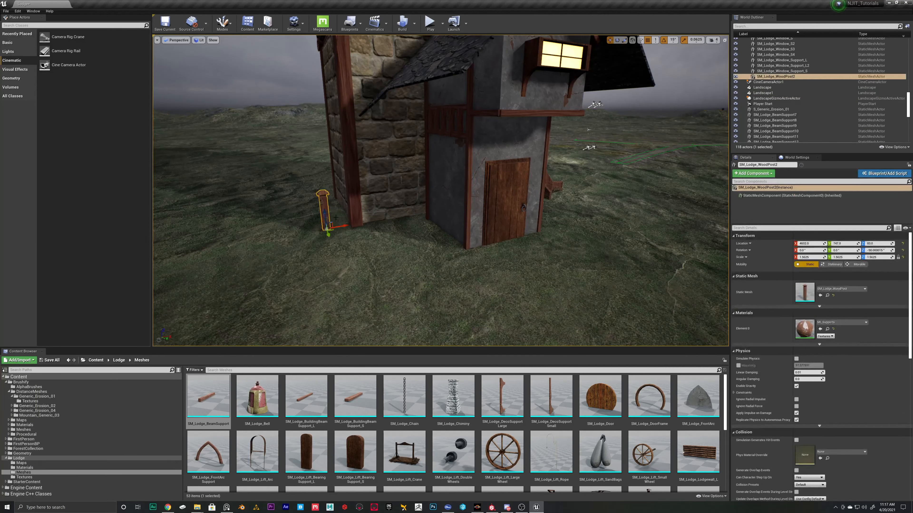
Step: Duplicate the wood post to the front of the side entrance, placing one copy on each side of the door
{"action": "right_click_drag", "start_coordinate": [323, 205], "coordinate": [273, 234]}
{"action": "mouse_move", "coordinate": [361, 238]}
{"action": "right_mouse_down"}
{"action": "mouse_move", "coordinate": [375, 251]}
{"action": "mouse_move", "coordinate": [361, 248]}
{"action": "right_mouse_up"}
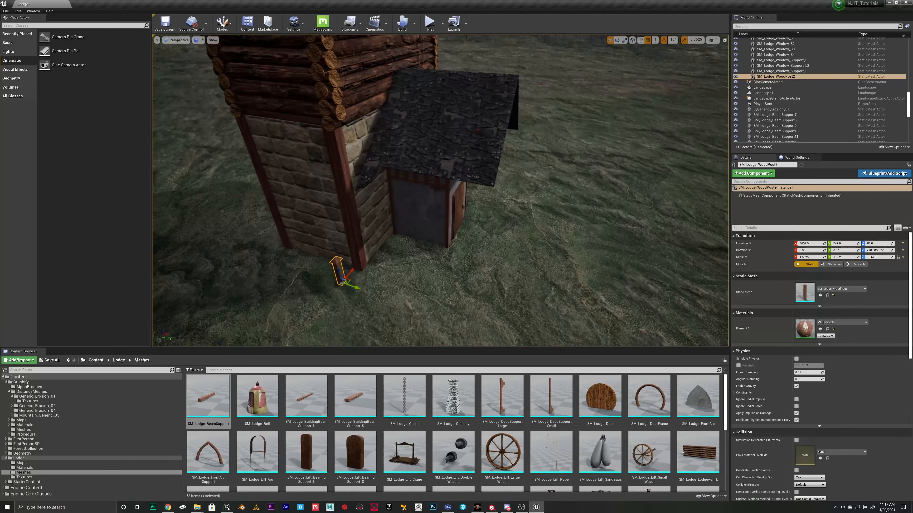
{"action": "left_click_drag", "start_coordinate": [351, 280], "coordinate": [476, 264], "text": "alt"}
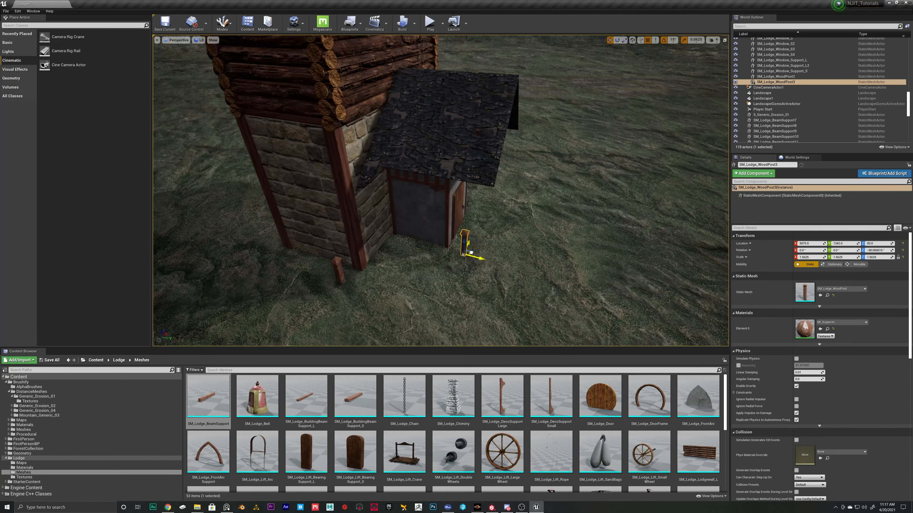
{"action": "right_click_drag", "start_coordinate": [464, 257], "coordinate": [385, 234]}
{"action": "left_click_drag", "start_coordinate": [383, 218], "coordinate": [461, 220], "text": "alt"}
Step: Duplicate the wood post at the tower's corner and slide the copy along the adjacent stone wall
{"action": "right_click_drag", "start_coordinate": [460, 220], "coordinate": [549, 224]}
{"action": "left_click", "coordinate": [480, 237]}
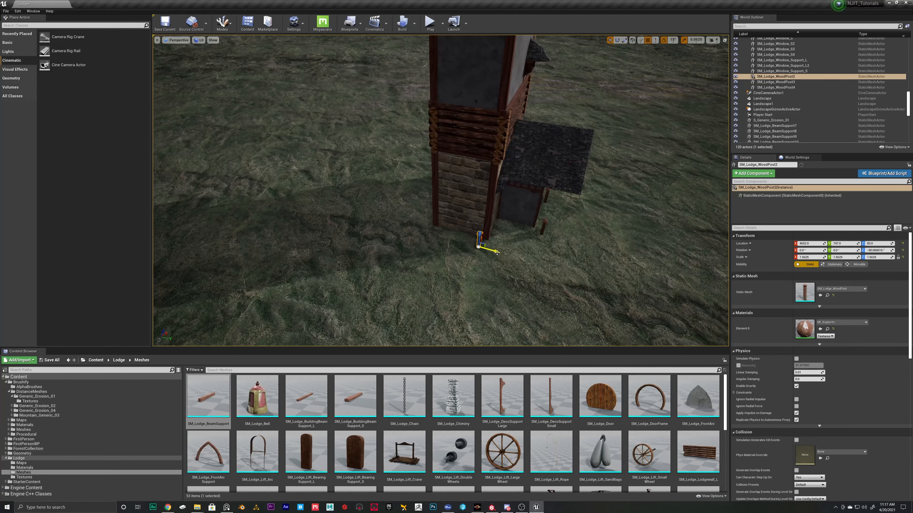
{"action": "left_click_drag", "start_coordinate": [496, 252], "coordinate": [455, 247], "text": "alt"}
{"action": "right_click_drag", "start_coordinate": [455, 246], "coordinate": [389, 191]}
Step: Duplicate a tall arched window to the side entrance's side wall and scale the copy uniformly to 1.375
{"action": "key", "text": "w"}
{"action": "key", "text": "s"}
{"action": "mouse_move", "coordinate": [433, 236]}
{"action": "right_mouse_down"}
{"action": "mouse_move", "coordinate": [436, 248]}
{"action": "mouse_move", "coordinate": [382, 271]}
{"action": "mouse_move", "coordinate": [431, 236]}
{"action": "right_mouse_up"}
{"action": "key", "text": "d"}
{"action": "left_click", "coordinate": [539, 219]}
{"action": "left_click_drag", "start_coordinate": [521, 210], "coordinate": [407, 180], "text": "alt"}
{"action": "key", "text": "a"}
{"action": "right_click_drag", "start_coordinate": [406, 180], "coordinate": [492, 183]}
{"action": "right_click_drag", "start_coordinate": [332, 181], "coordinate": [335, 181]}
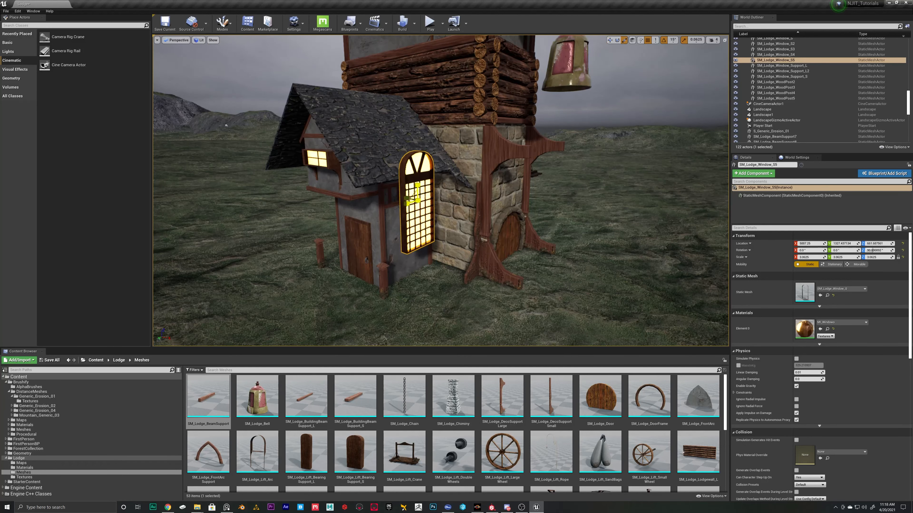
{"action": "right_click_drag", "start_coordinate": [334, 182], "coordinate": [336, 179]}
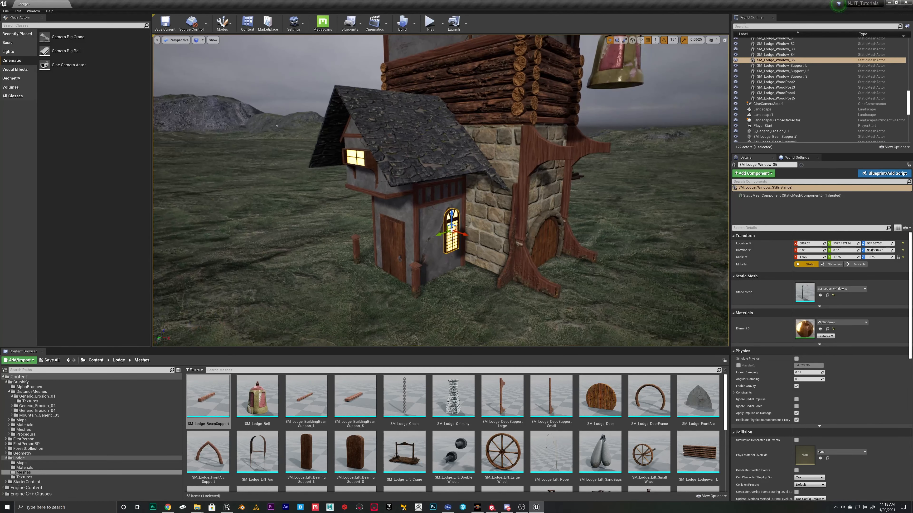
Step: Place the arched window on the side entrance's lower side wall and duplicate it alongside as a pair
{"action": "right_click_drag", "start_coordinate": [417, 223], "coordinate": [413, 147]}
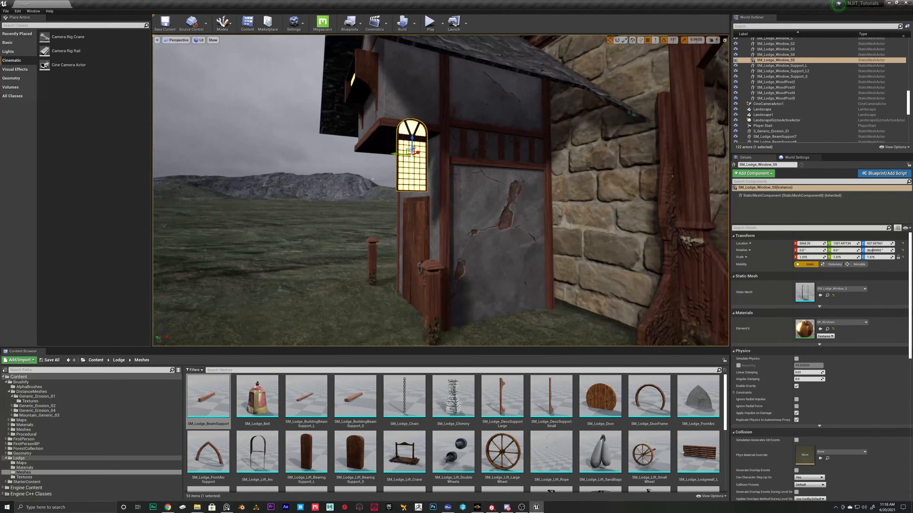
{"action": "right_click_drag", "start_coordinate": [490, 210], "coordinate": [464, 193]}
{"action": "left_click_drag", "start_coordinate": [463, 192], "coordinate": [560, 193], "text": "alt"}
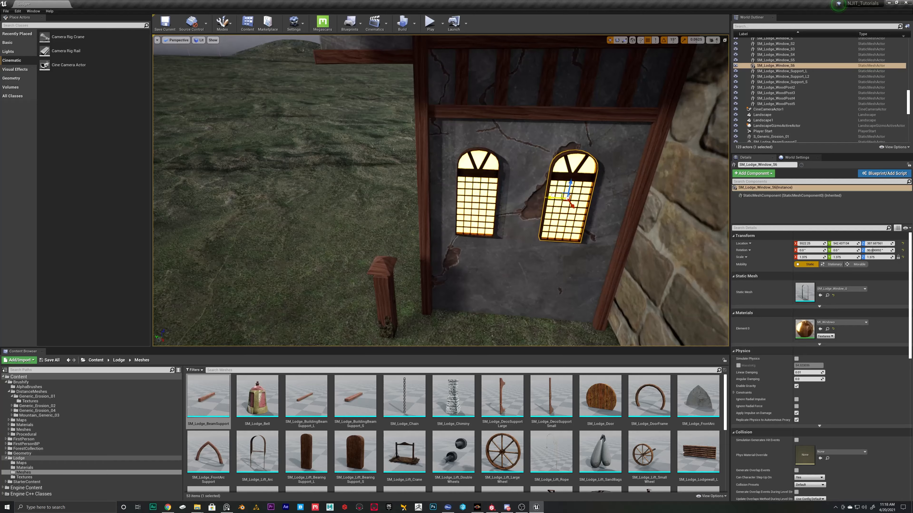
Step: Select the actors from the last small window up to SM_Lodge_BeamSupport7 in the outliner and move them into the Lodge folder
{"action": "right_click_drag", "start_coordinate": [561, 193], "coordinate": [398, 176]}
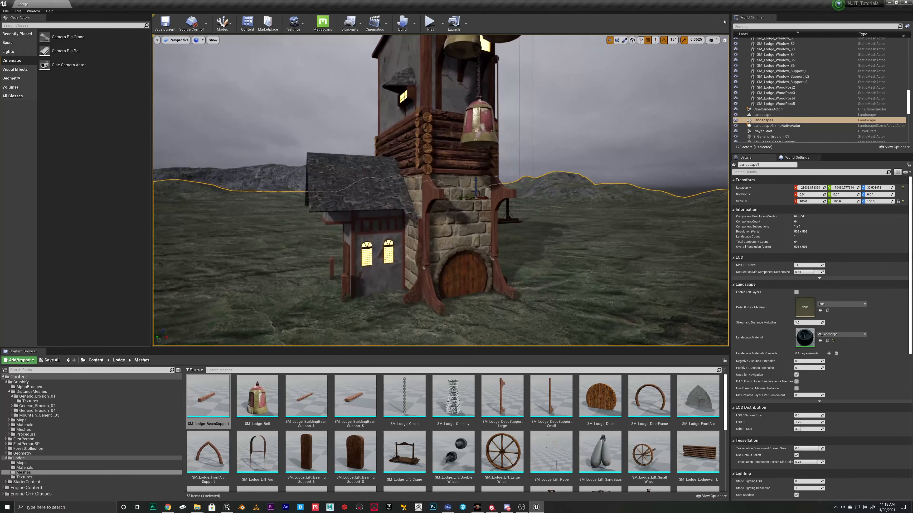
{"action": "left_click", "coordinate": [354, 177]}
{"action": "scroll", "coordinate": [797, 113], "scroll_direction": "down", "scroll_amount": 2}
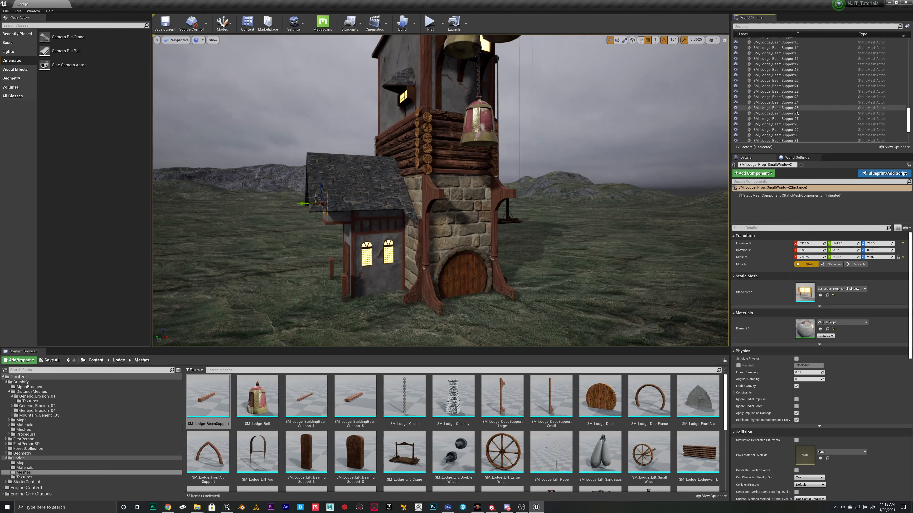
{"action": "scroll", "coordinate": [797, 113], "scroll_direction": "up", "scroll_amount": 5}
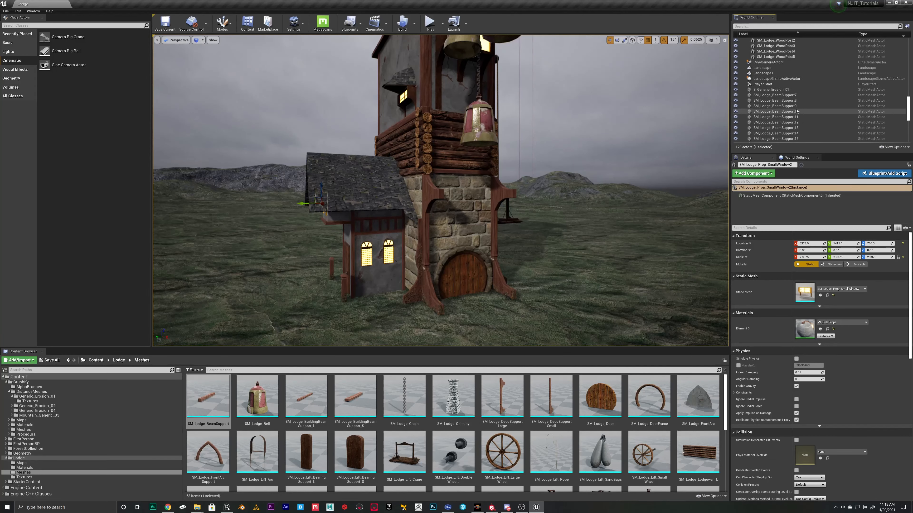
{"action": "left_click", "coordinate": [776, 96], "text": "shift"}
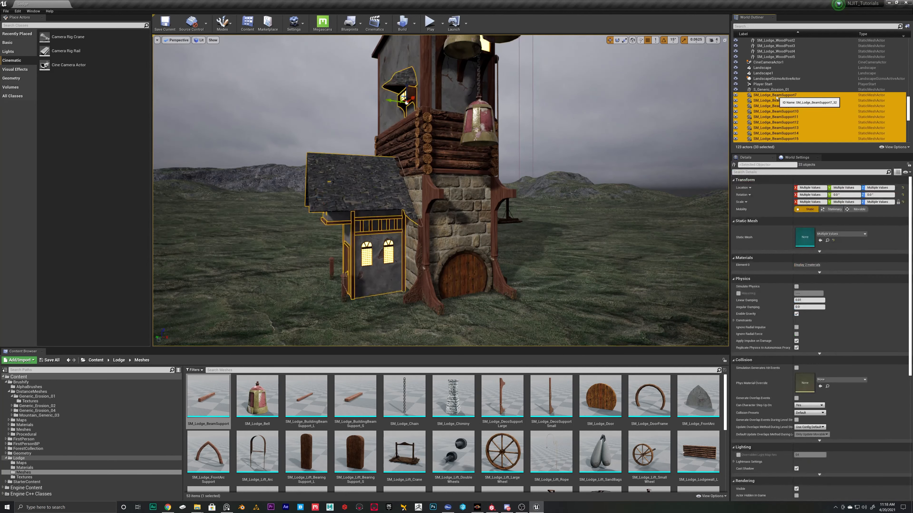
{"action": "key", "text": "a"}
{"action": "right_click_drag", "start_coordinate": [464, 159], "coordinate": [557, 172]}
{"action": "key", "text": "w"}
{"action": "key", "text": "e"}
{"action": "key", "text": "d"}
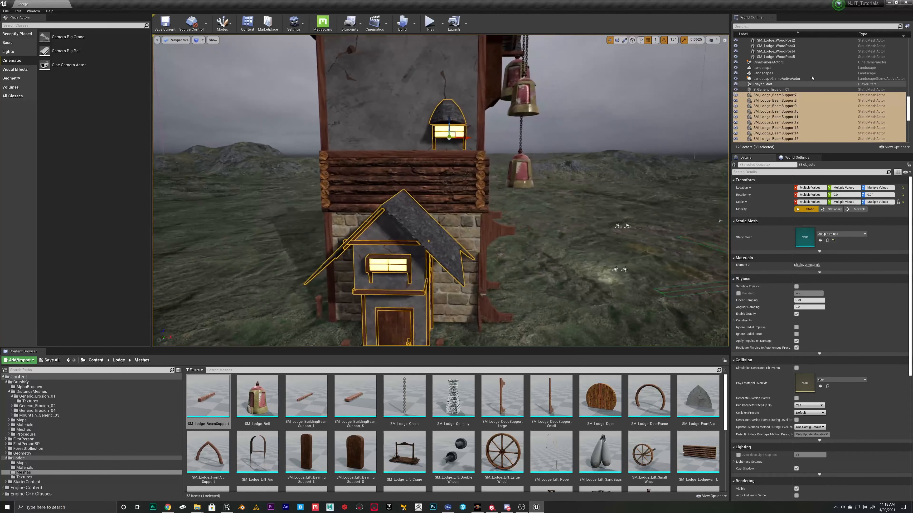
{"action": "right_click", "coordinate": [780, 119]}
{"action": "right_click", "coordinate": [779, 119]}
{"action": "mouse_move", "coordinate": [804, 320]}
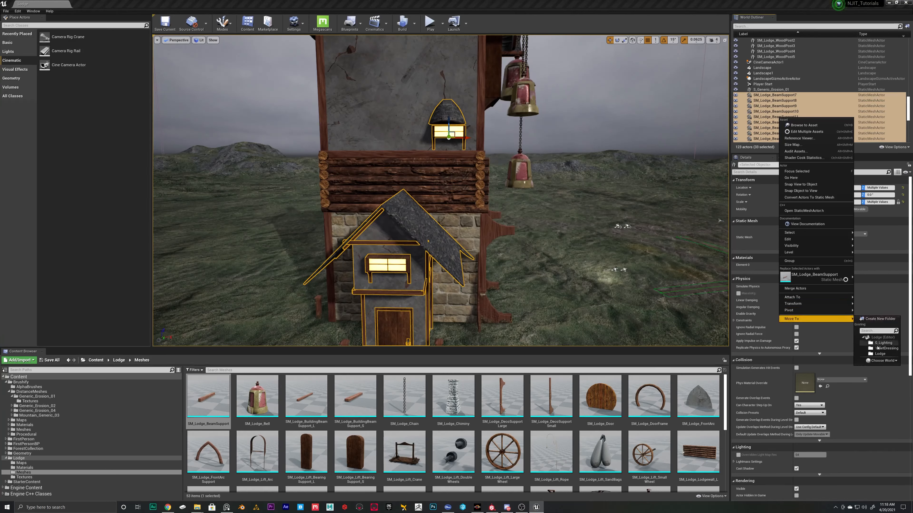
{"action": "left_click", "coordinate": [879, 354]}
Step: Select all descendants of the Lodge folder and frame the complete tower in the viewport
{"action": "scroll", "coordinate": [768, 73], "scroll_direction": "down", "scroll_amount": 5}
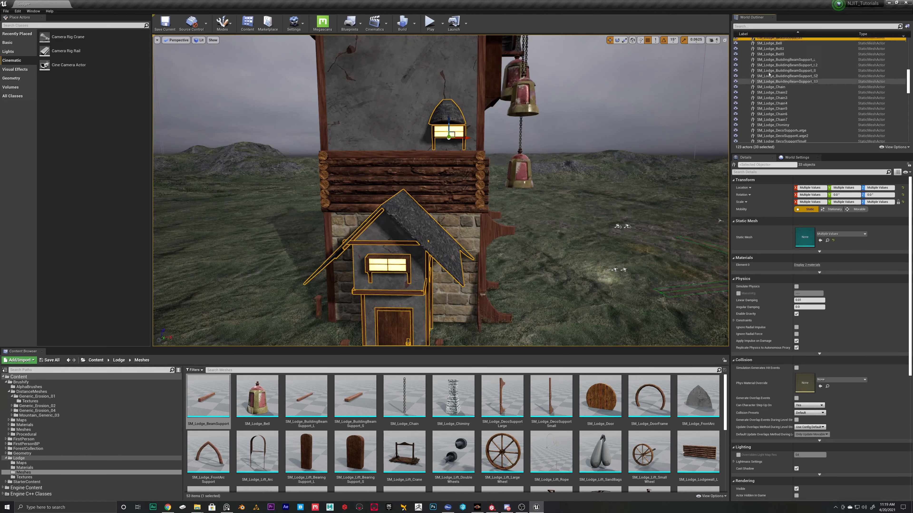
{"action": "scroll", "coordinate": [768, 73], "scroll_direction": "up", "scroll_amount": 6}
{"action": "left_click", "coordinate": [768, 73]}
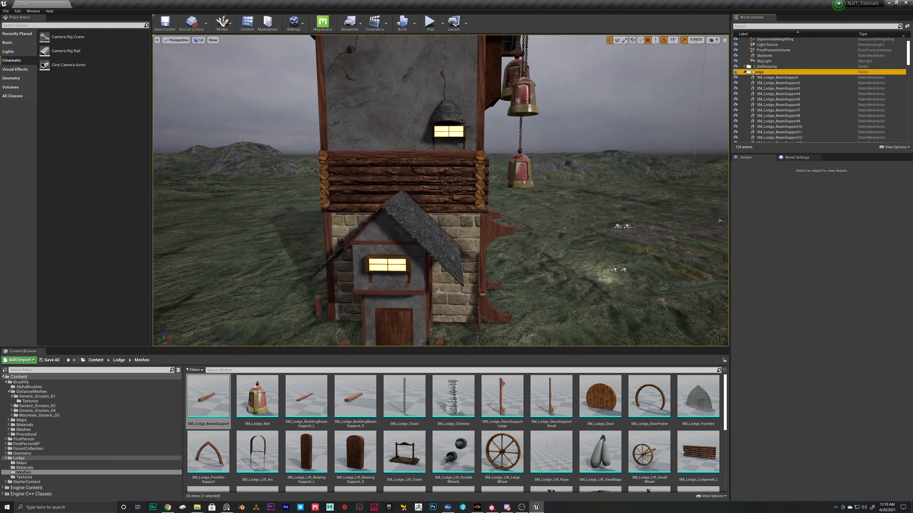
{"action": "right_click", "coordinate": [769, 73]}
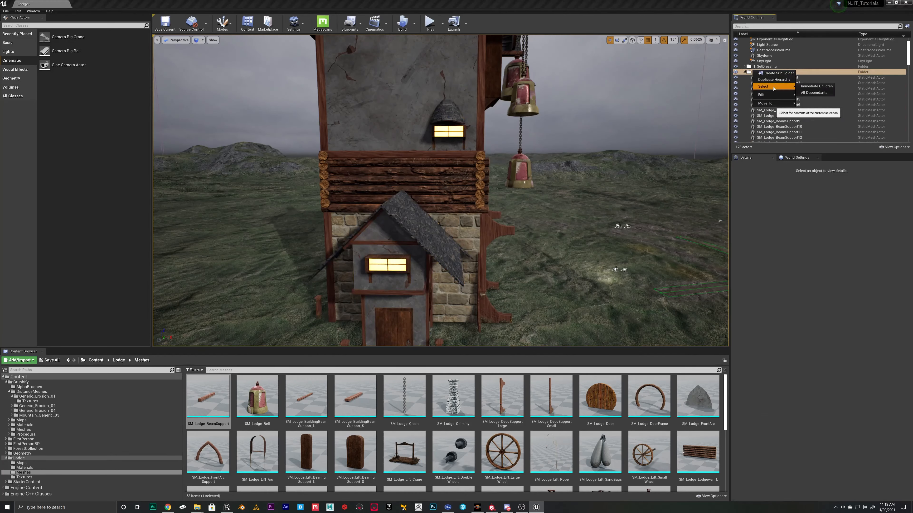
{"action": "left_click", "coordinate": [814, 93]}
{"action": "key", "text": "f"}
{"action": "key", "text": "s"}
{"action": "right_click_drag", "start_coordinate": [497, 216], "coordinate": [393, 216]}
{"action": "key", "text": "d"}
{"action": "mouse_move", "coordinate": [286, 233]}
{"action": "right_mouse_down"}
{"action": "mouse_move", "coordinate": [324, 233]}
{"action": "mouse_move", "coordinate": [273, 234]}
{"action": "right_mouse_up"}
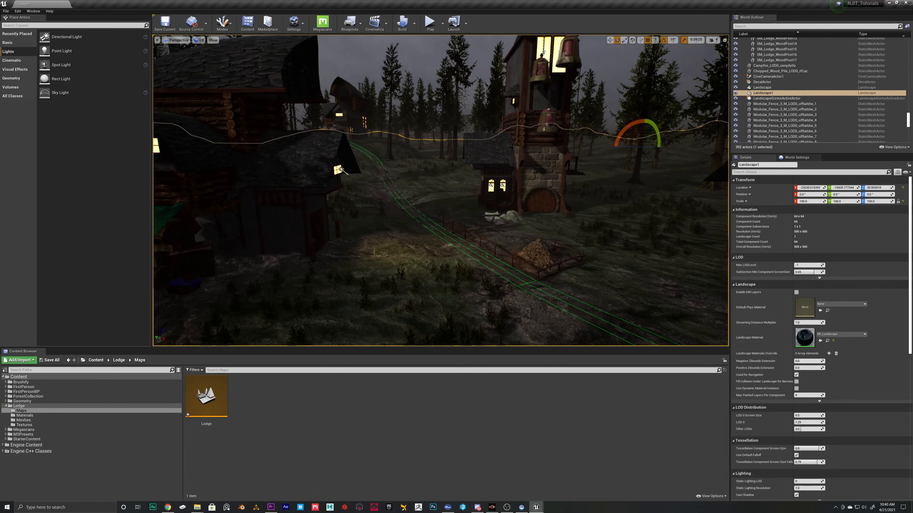
Step: Select the tower's side entrance and examine the building's arrangement of windows and lights from the side
{"action": "key", "text": "w"}
{"action": "right_click_drag", "start_coordinate": [511, 147], "coordinate": [622, 143]}
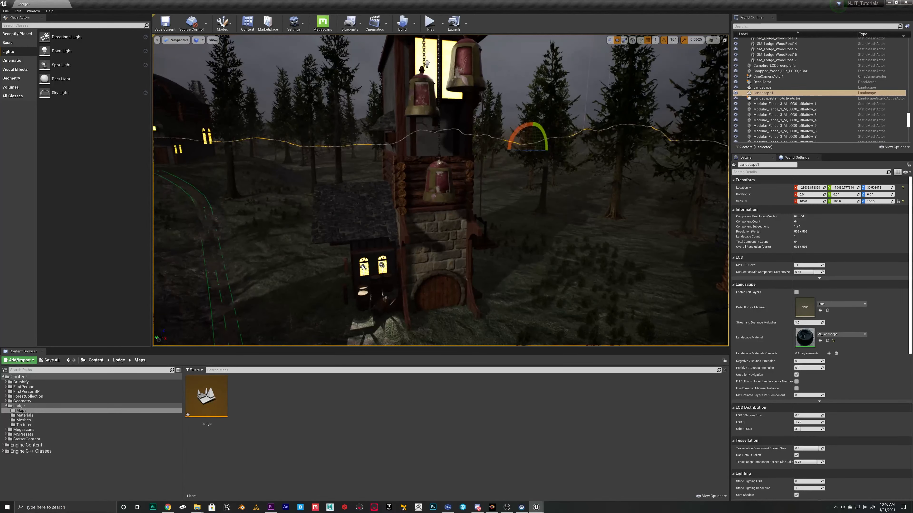
{"action": "left_click", "coordinate": [376, 252]}
{"action": "left_click", "coordinate": [356, 220]}
{"action": "key", "text": "w"}
{"action": "right_click_drag", "start_coordinate": [355, 220], "coordinate": [380, 237]}
{"action": "key", "text": "d"}
{"action": "key", "text": "w"}
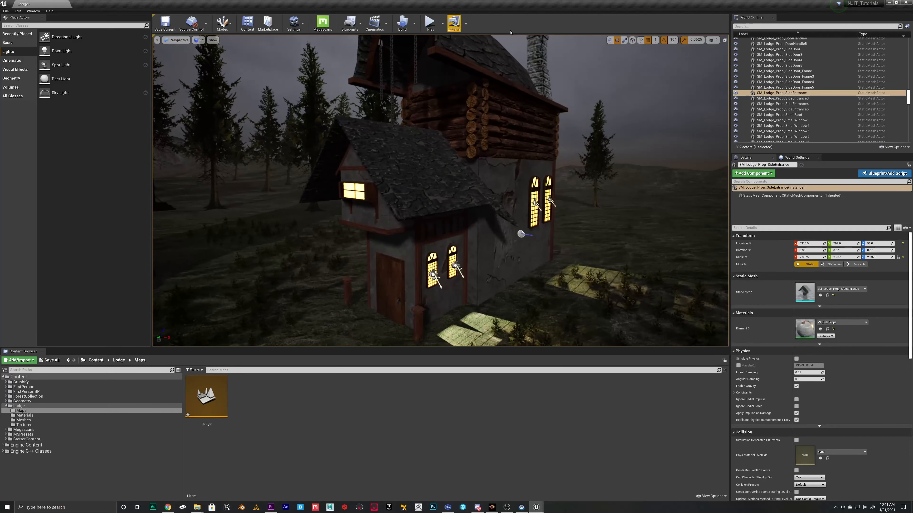
Step: Switch to the four-view layout and bring the building with the side entrance into the Top view
{"action": "left_click", "coordinate": [724, 40]}
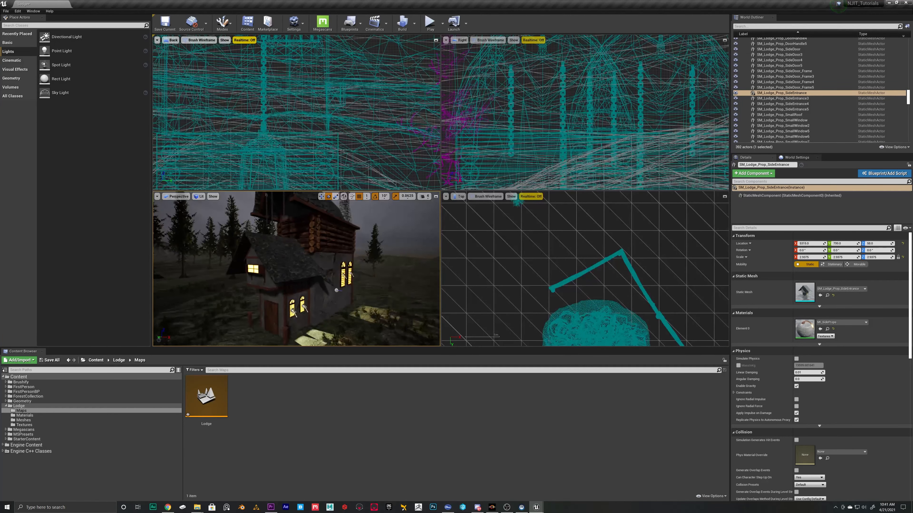
{"action": "scroll", "coordinate": [452, 228], "scroll_direction": "down", "scroll_amount": 10}
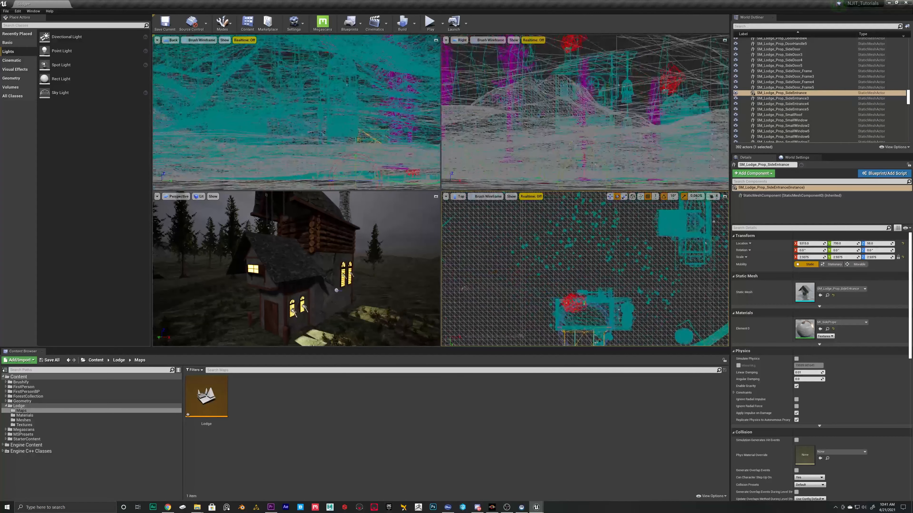
{"action": "right_click_drag", "start_coordinate": [712, 255], "coordinate": [678, 218]}
{"action": "scroll", "coordinate": [554, 245], "scroll_direction": "up", "scroll_amount": 6}
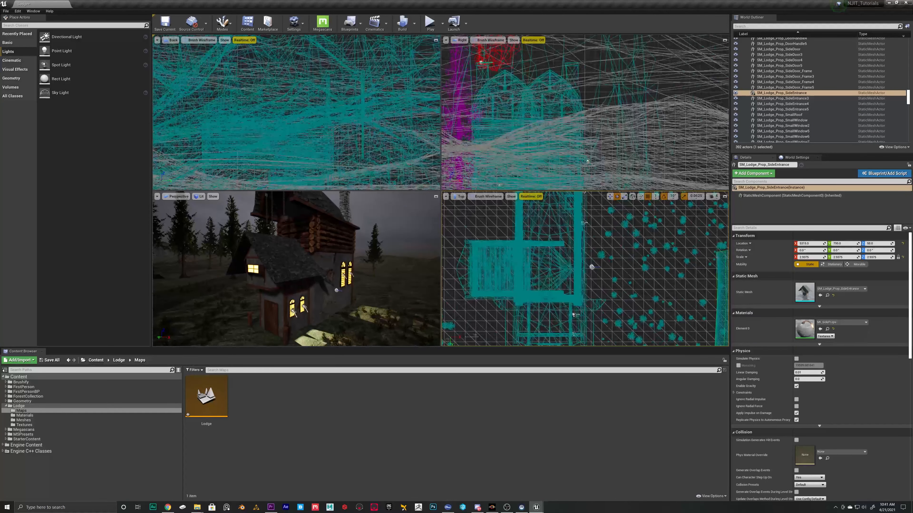
{"action": "right_click_drag", "start_coordinate": [553, 248], "coordinate": [563, 302]}
Step: Filter the outliner by "land" and hide both Landscape and Landscape1
{"action": "scroll", "coordinate": [772, 77], "scroll_direction": "up", "scroll_amount": 10}
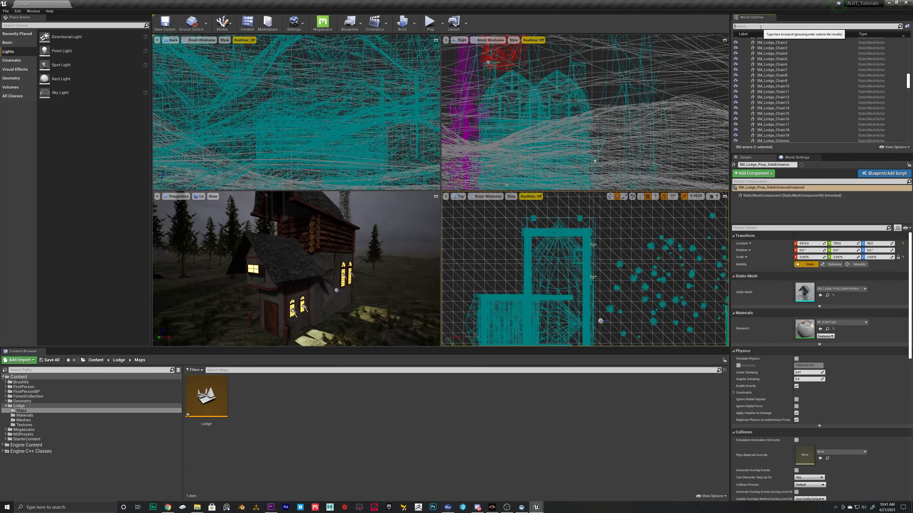
{"action": "type", "text": "land"}
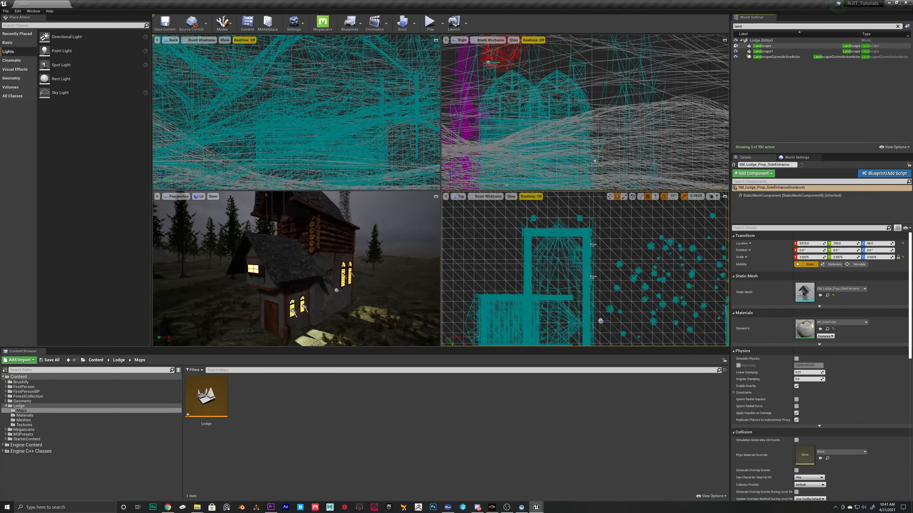
{"action": "left_click_drag", "start_coordinate": [735, 46], "coordinate": [735, 51]}
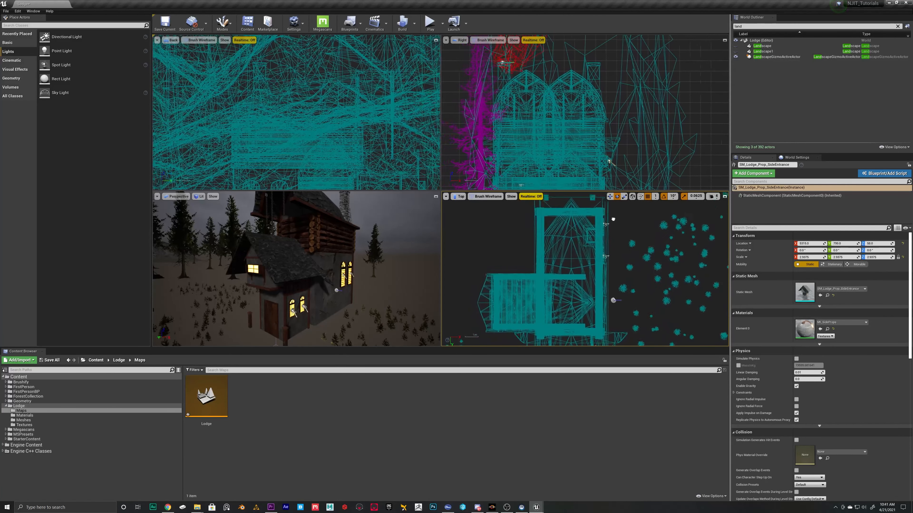
Step: Box-select the whole building with its side entrance and posts in the Top view
{"action": "scroll", "coordinate": [565, 258], "scroll_direction": "down", "scroll_amount": 5}
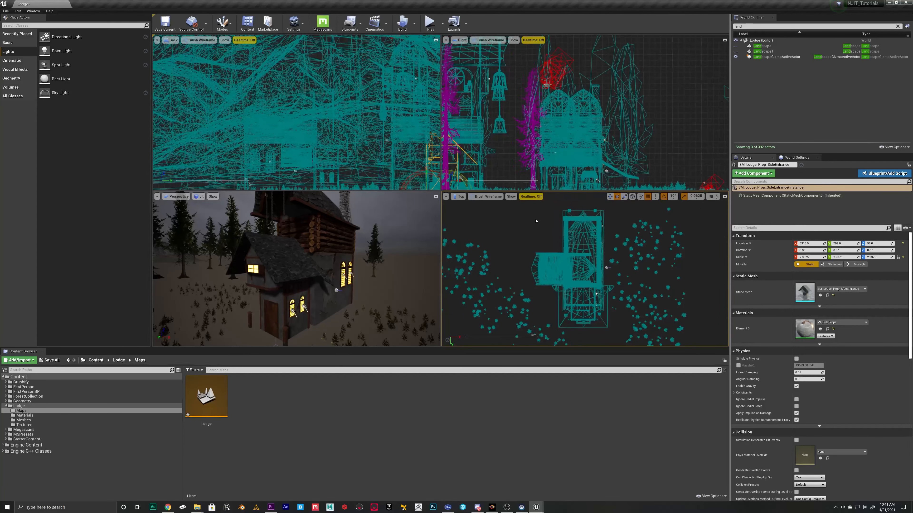
{"action": "left_click", "coordinate": [531, 212]}
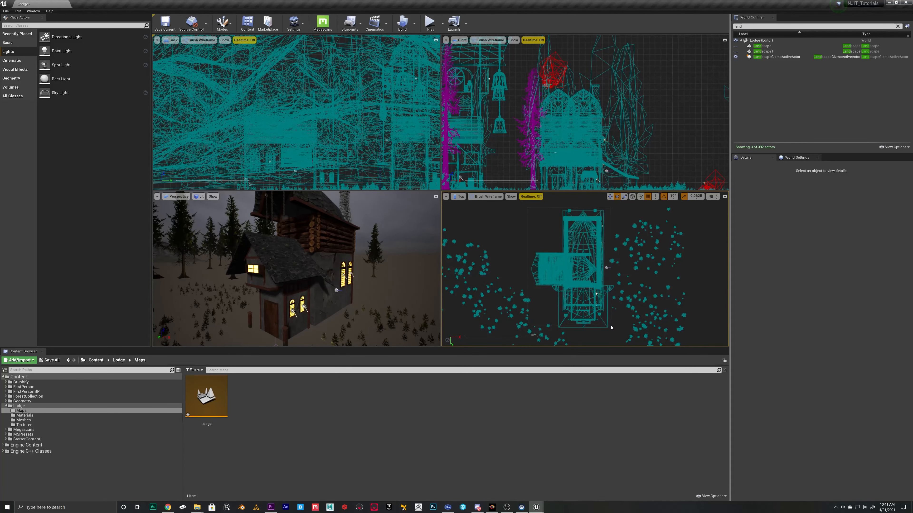
{"action": "left_click_drag", "start_coordinate": [610, 325], "coordinate": [611, 325]}
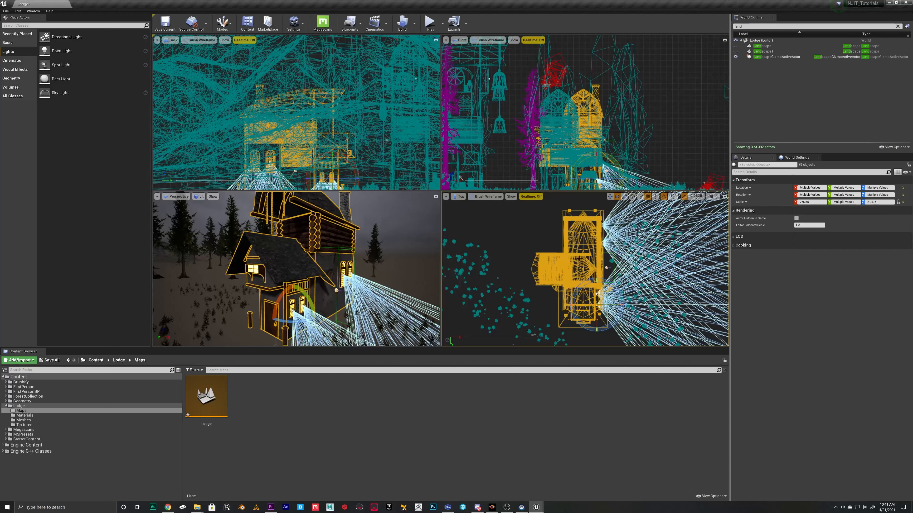
Step: Remove the spot lights at the building's windows and side entrance from the current selection
{"action": "scroll", "coordinate": [355, 287], "scroll_direction": "up", "scroll_amount": 4}
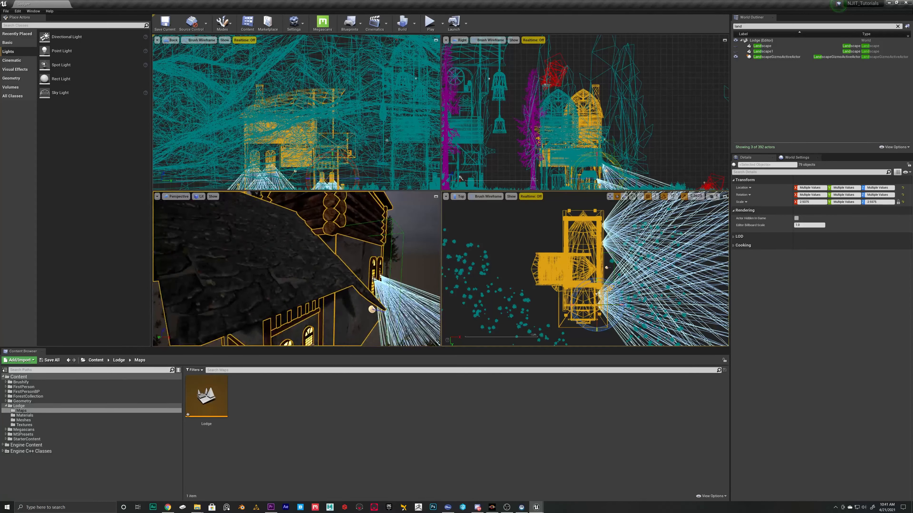
{"action": "left_click", "coordinate": [374, 280], "text": "ctrl"}
{"action": "left_click", "coordinate": [381, 277], "text": "ctrl"}
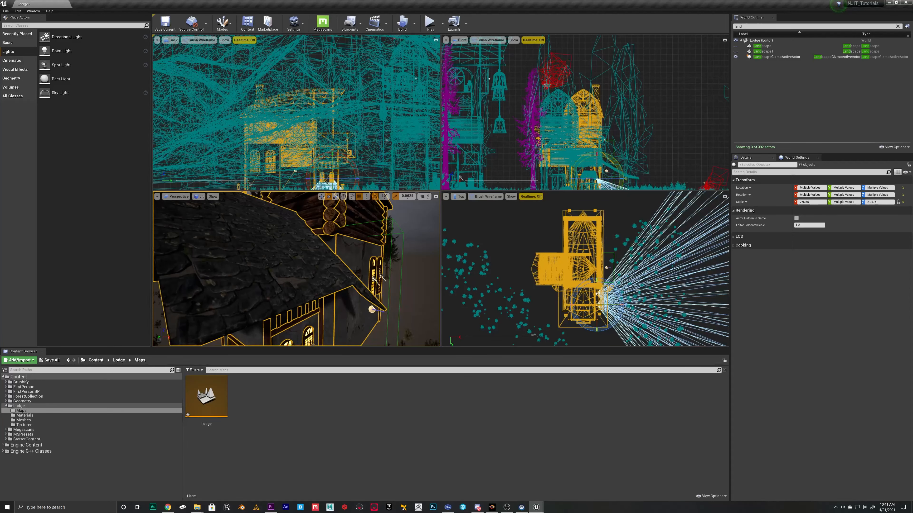
{"action": "left_click", "coordinate": [372, 309], "text": "ctrl"}
{"action": "right_click_drag", "start_coordinate": [371, 309], "coordinate": [396, 270]}
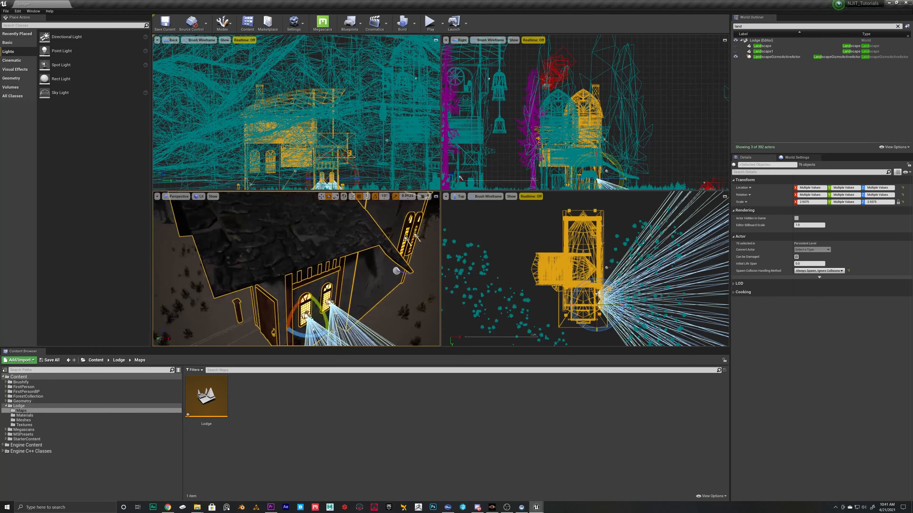
{"action": "left_click", "coordinate": [330, 304], "text": "ctrl"}
{"action": "left_click", "coordinate": [306, 315], "text": "ctrl"}
{"action": "right_click_drag", "start_coordinate": [306, 316], "coordinate": [396, 256]}
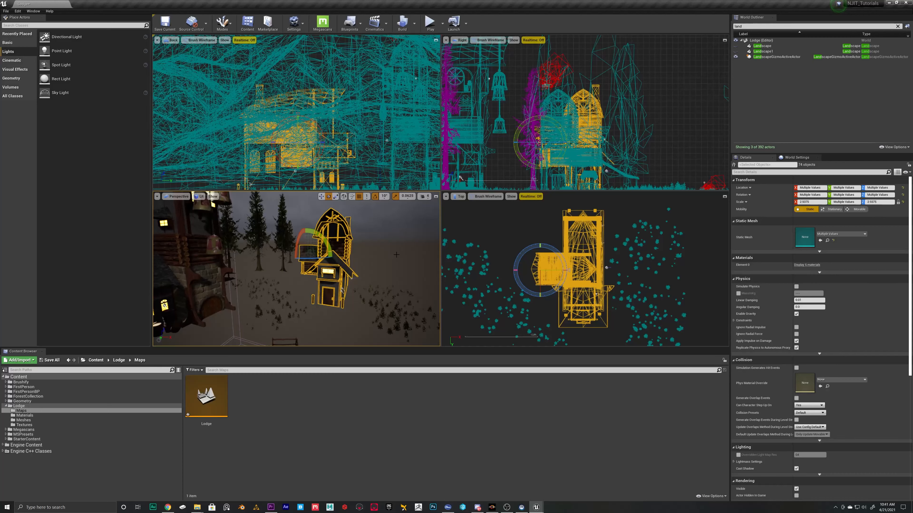
Step: Group the selected building parts and view the grouped building from several angles
{"action": "key", "text": "ctrl+g"}
{"action": "left_click_drag", "start_coordinate": [397, 255], "coordinate": [306, 199], "text": "alt"}
{"action": "left_click_drag", "start_coordinate": [271, 267], "coordinate": [250, 221], "text": "alt"}
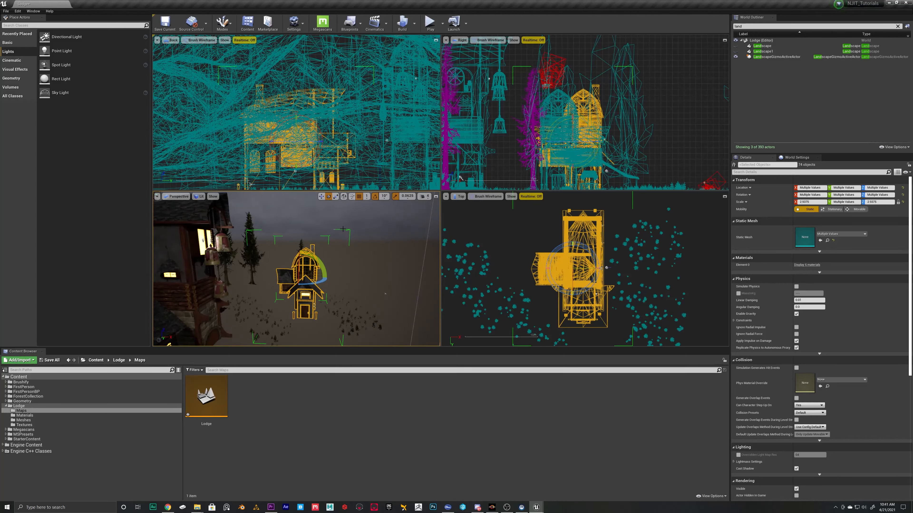
{"action": "left_click_drag", "start_coordinate": [343, 229], "coordinate": [306, 254], "text": "alt"}
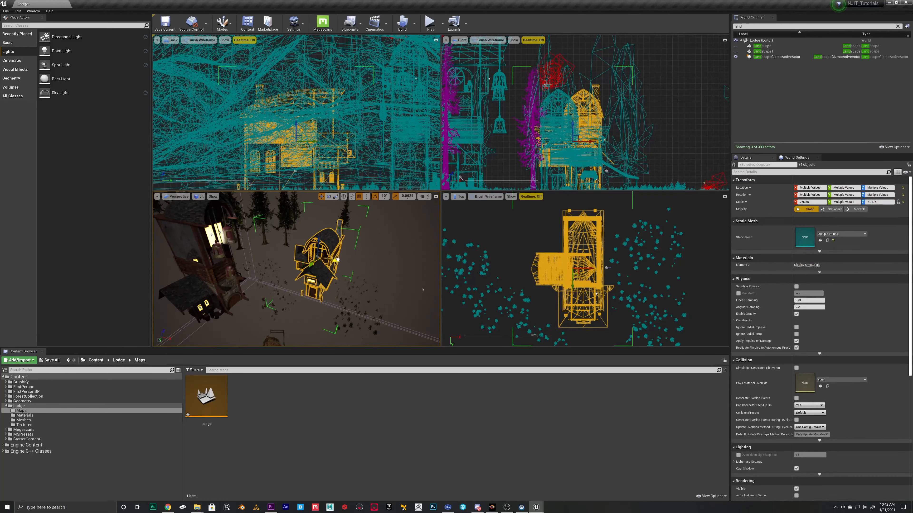
Step: Try moving the grouped building over beside the tower, and undo the move
{"action": "left_click_drag", "start_coordinate": [422, 290], "coordinate": [422, 290], "text": "alt"}
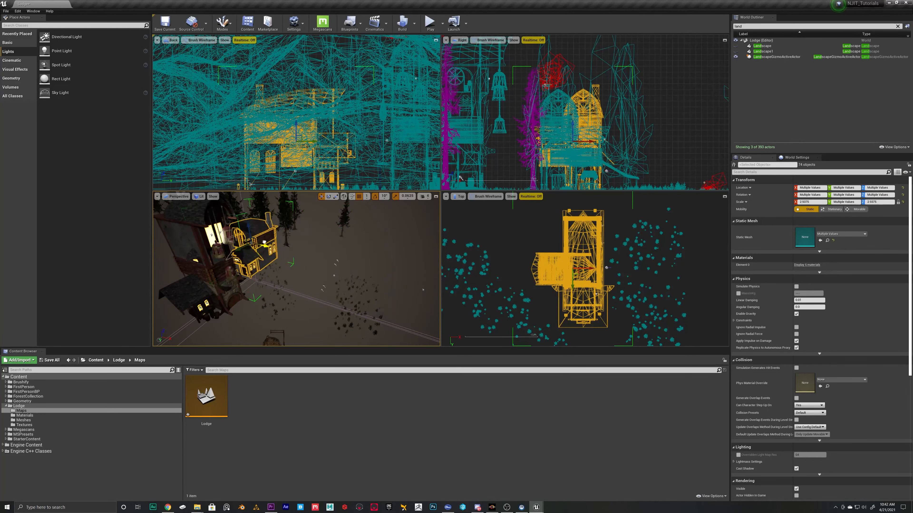
{"action": "key", "text": "ctrl+z"}
{"action": "key", "text": "ctrl+z"}
{"action": "key", "text": "ctrl+z"}
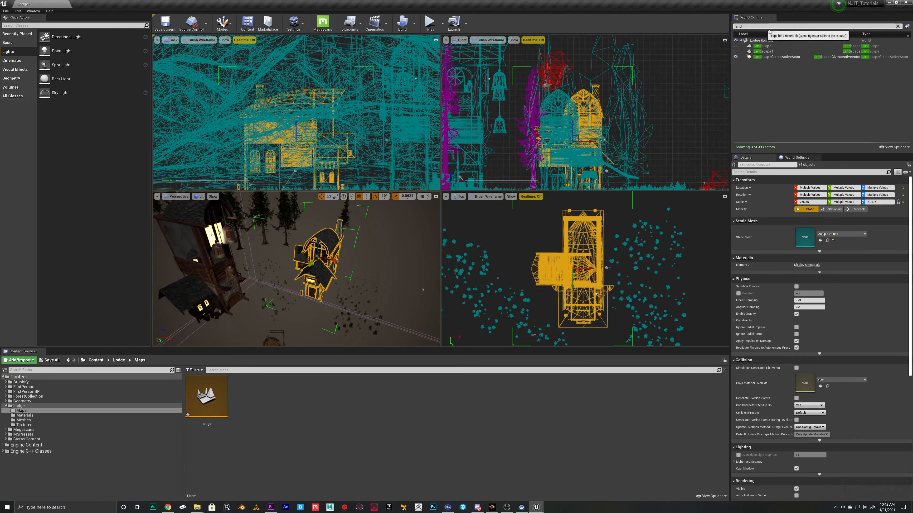
Step: Clear the outliner's "land" filter and look through the full actor list, keeping the building selected
{"action": "left_click", "coordinate": [897, 26]}
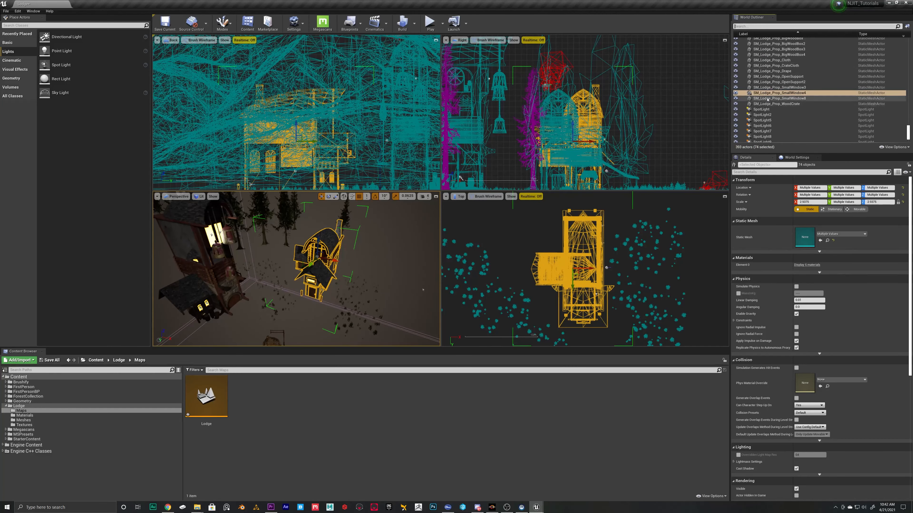
{"action": "left_click", "coordinate": [422, 267]}
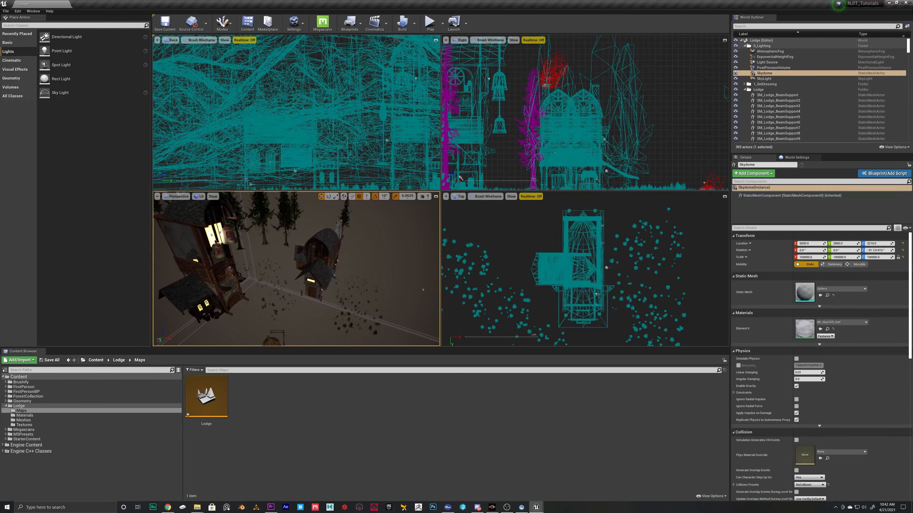
{"action": "key", "text": "ctrl+z"}
{"action": "scroll", "coordinate": [801, 92], "scroll_direction": "up", "scroll_amount": 10}
{"action": "scroll", "coordinate": [801, 92], "scroll_direction": "down", "scroll_amount": 8}
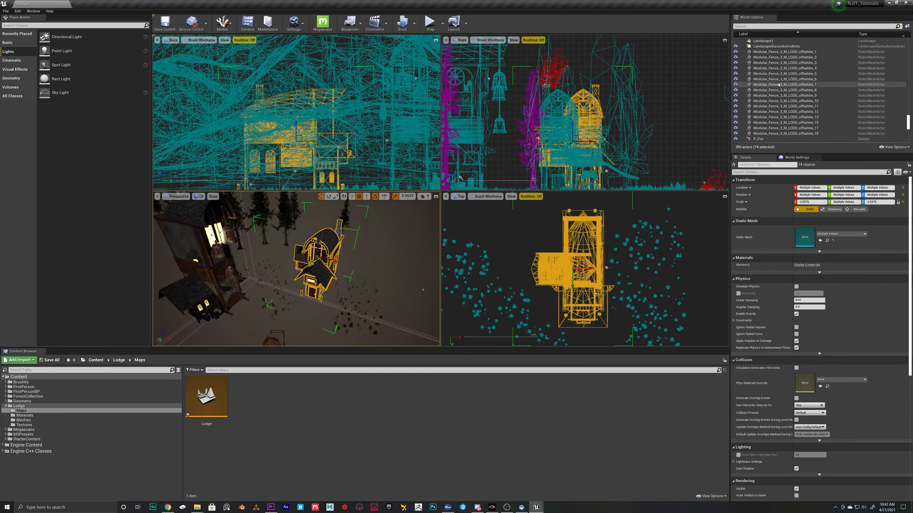
{"action": "scroll", "coordinate": [778, 81], "scroll_direction": "up", "scroll_amount": 5}
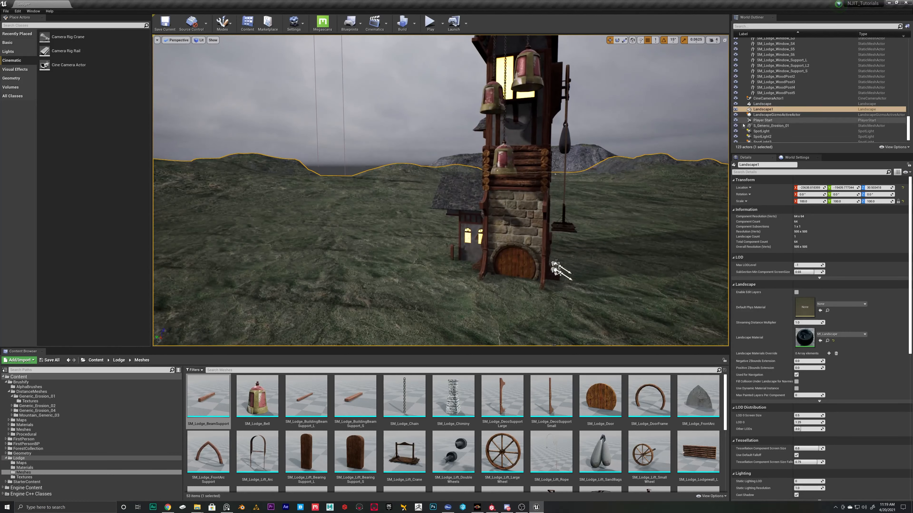
Step: Select all descendants of the Lodge folder in the outliner
{"action": "scroll", "coordinate": [773, 75], "scroll_direction": "up", "scroll_amount": 10}
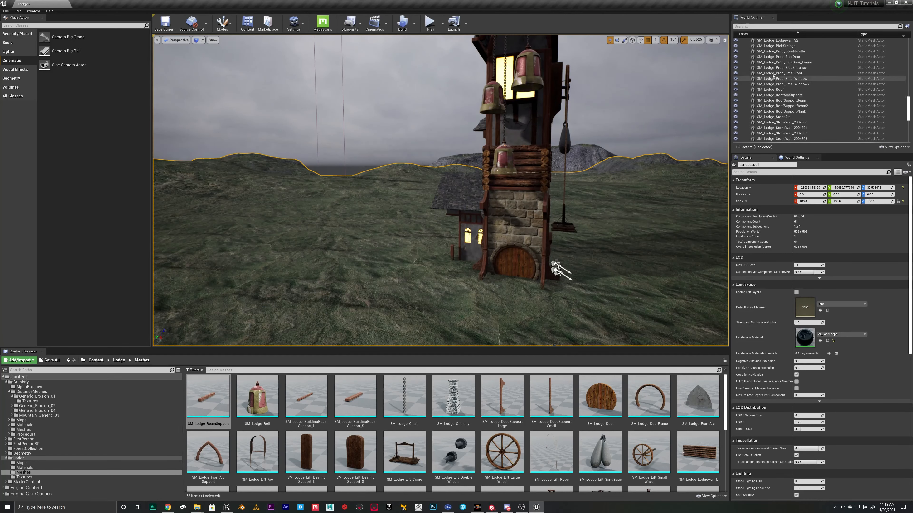
{"action": "scroll", "coordinate": [773, 76], "scroll_direction": "up", "scroll_amount": 15}
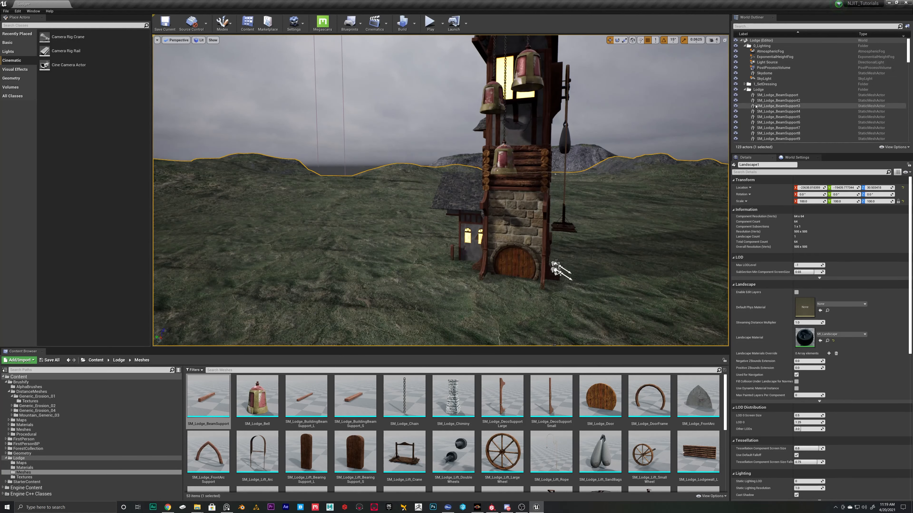
{"action": "left_click", "coordinate": [757, 90]}
{"action": "right_click", "coordinate": [758, 91]}
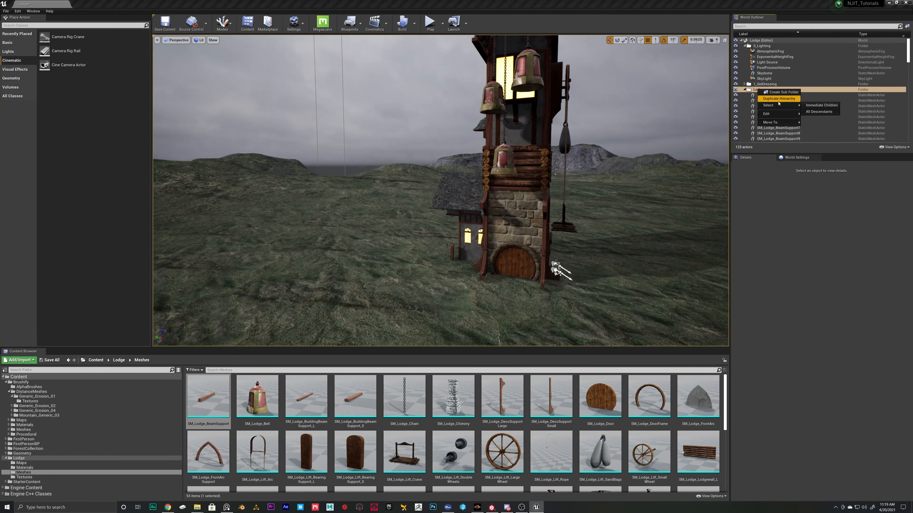
{"action": "left_click", "coordinate": [815, 113]}
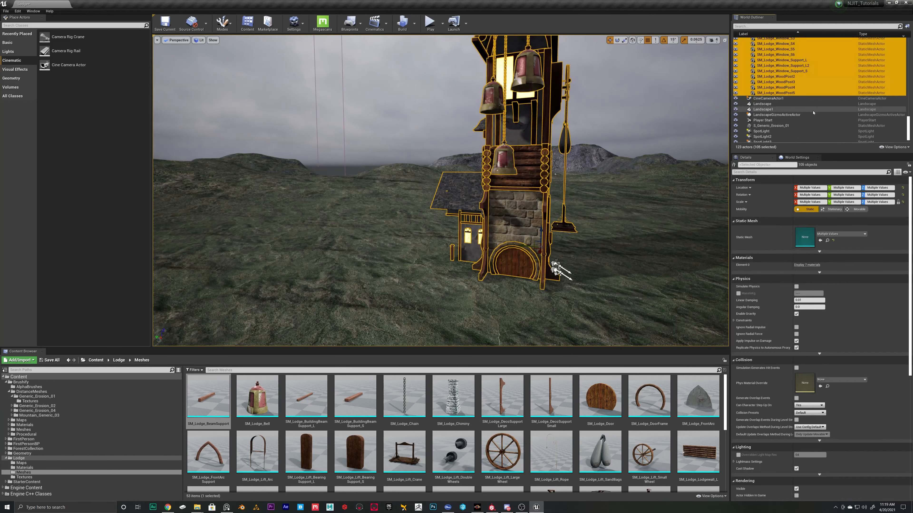
Step: Duplicate the selected lodge tower and place the copy on open ground a short distance from the original
{"action": "right_click_drag", "start_coordinate": [618, 143], "coordinate": [618, 173]}
{"action": "key", "text": "s"}
{"action": "key", "text": "s"}
{"action": "right_click_drag", "start_coordinate": [491, 194], "coordinate": [492, 196]}
{"action": "left_click_drag", "start_coordinate": [492, 196], "coordinate": [376, 182], "text": "alt"}
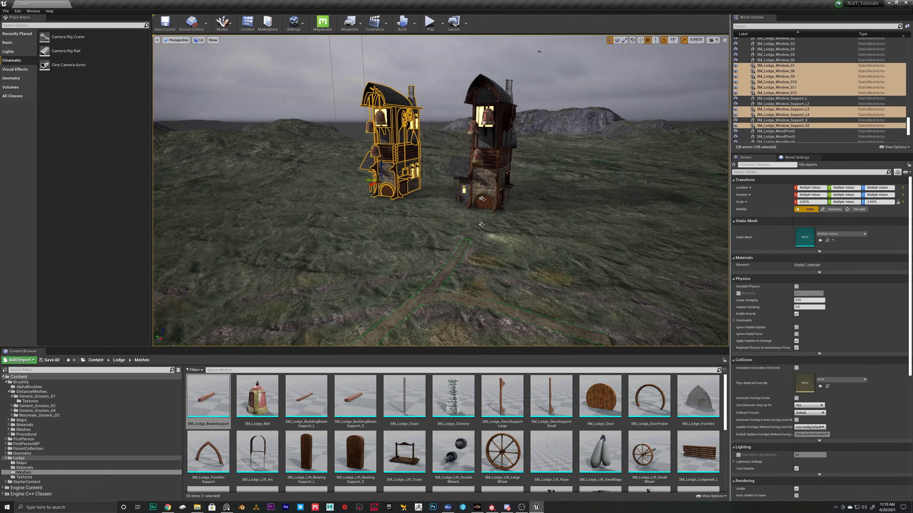
{"action": "key", "text": "w"}
{"action": "right_click_drag", "start_coordinate": [412, 173], "coordinate": [410, 187]}
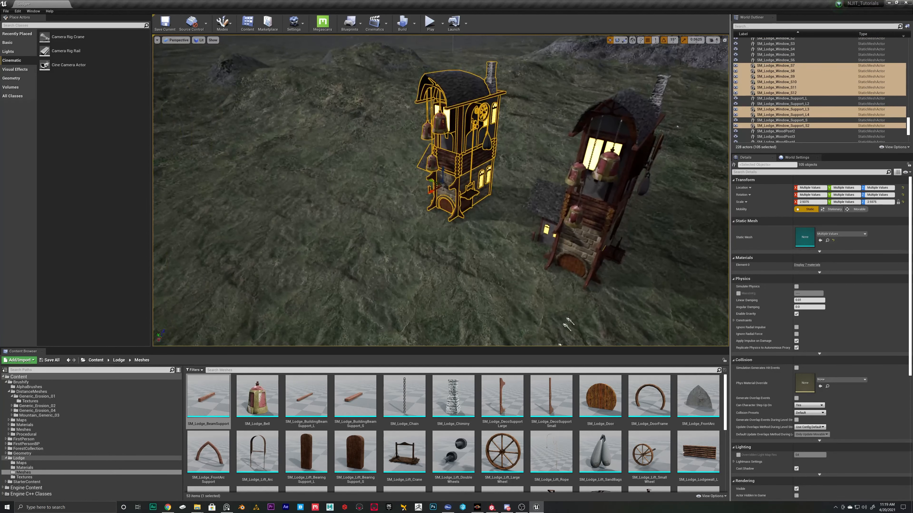
{"action": "left_click_drag", "start_coordinate": [433, 197], "coordinate": [351, 223]}
Step: Select CineCameraActor1 and pin its camera preview in the viewport
{"action": "key", "text": "w"}
{"action": "right_click_drag", "start_coordinate": [350, 223], "coordinate": [411, 216]}
{"action": "left_click", "coordinate": [636, 176]}
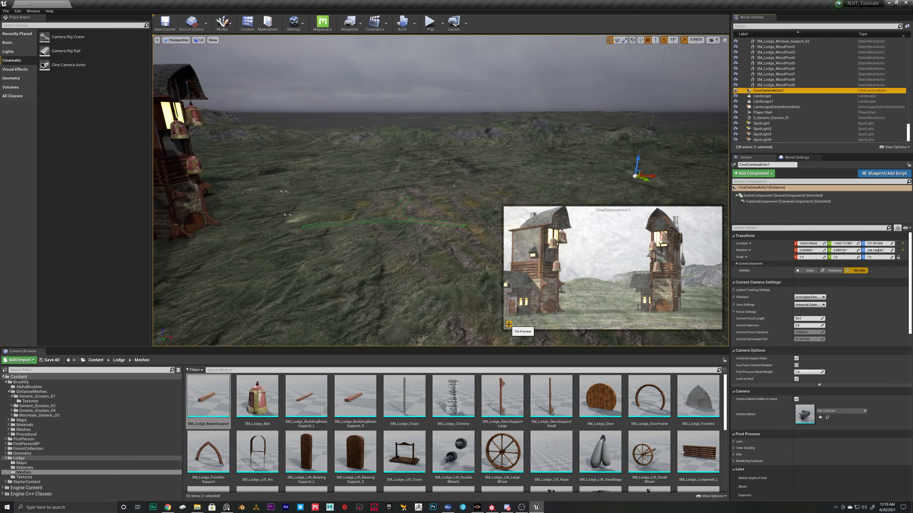
Step: Delete the near side wall and adjoining window pieces from the upper floor of the copied tower
{"action": "key", "text": "w"}
{"action": "right_click_drag", "start_coordinate": [454, 186], "coordinate": [433, 176]}
{"action": "key", "text": "s"}
{"action": "left_click", "coordinate": [454, 186]}
{"action": "key", "text": "w"}
{"action": "key", "text": "s"}
{"action": "mouse_move", "coordinate": [469, 151]}
{"action": "right_mouse_down"}
{"action": "mouse_move", "coordinate": [483, 153]}
{"action": "mouse_move", "coordinate": [472, 144]}
{"action": "mouse_move", "coordinate": [483, 152]}
{"action": "mouse_move", "coordinate": [469, 152]}
{"action": "right_mouse_up"}
{"action": "key", "text": "Delete"}
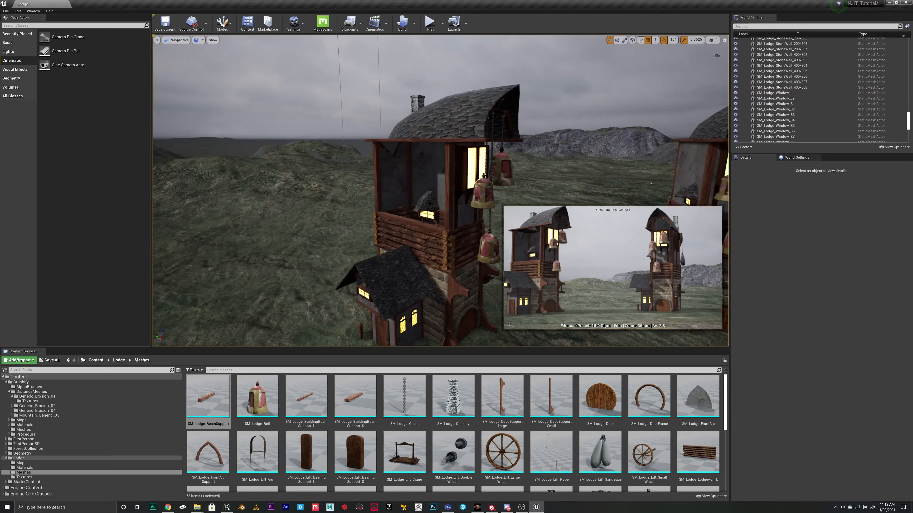
{"action": "left_click", "coordinate": [447, 183]}
{"action": "key", "text": "Delete"}
{"action": "left_click", "coordinate": [461, 180]}
{"action": "key", "text": "Delete"}
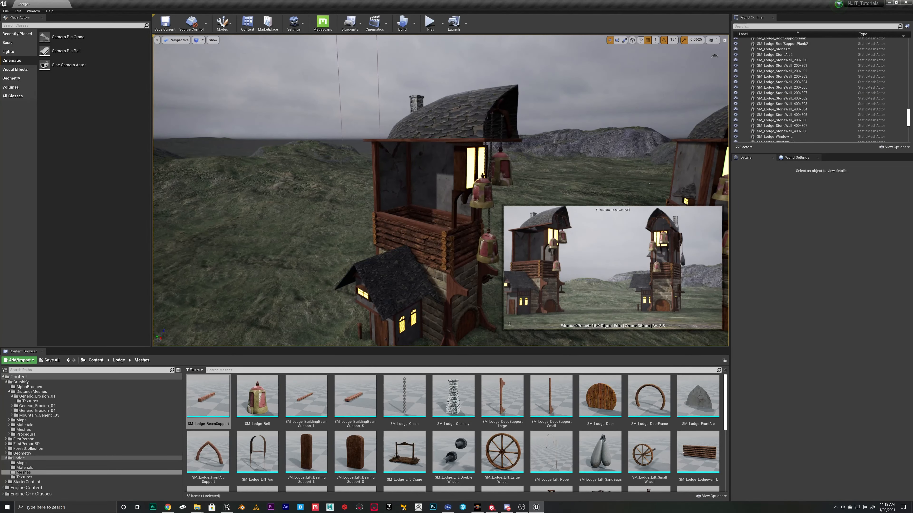
{"action": "left_click", "coordinate": [474, 169]}
{"action": "key", "text": "Delete"}
Step: Delete the remaining walls, windows and most supports between the copied tower's log level and its roof
{"action": "left_click", "coordinate": [391, 173]}
{"action": "right_click_drag", "start_coordinate": [390, 173], "coordinate": [410, 201]}
{"action": "key", "text": "Delete"}
{"action": "left_click", "coordinate": [338, 144]}
{"action": "key", "text": "Delete"}
{"action": "left_click", "coordinate": [417, 117]}
{"action": "key", "text": "Delete"}
{"action": "key", "text": "Delete"}
{"action": "left_click", "coordinate": [314, 155]}
{"action": "key", "text": "Delete"}
{"action": "left_click", "coordinate": [369, 154]}
{"action": "left_click", "coordinate": [411, 216]}
{"action": "key", "text": "Delete"}
{"action": "left_click", "coordinate": [364, 180]}
{"action": "key", "text": "Delete"}
{"action": "left_click", "coordinate": [364, 180]}
{"action": "key", "text": "Delete"}
{"action": "left_click", "coordinate": [373, 197]}
{"action": "key", "text": "Delete"}
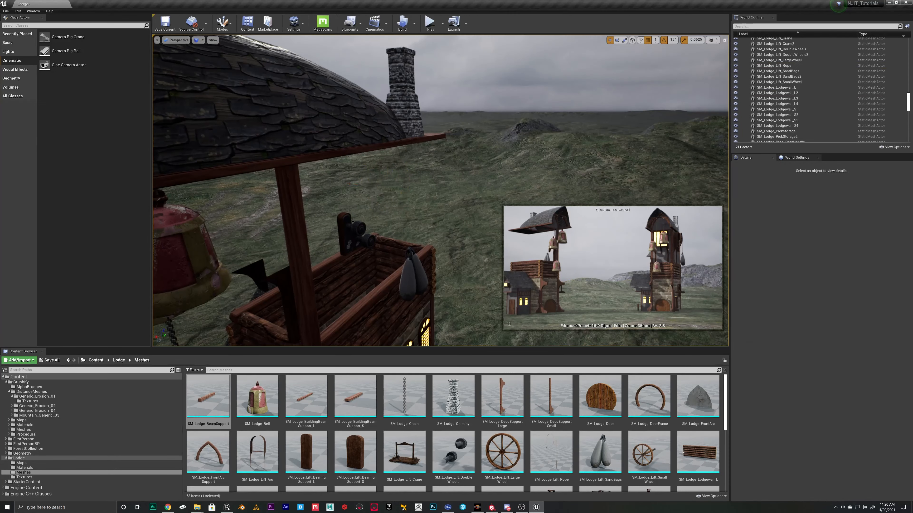
Step: Delete the leftover lift wheels, sandbags and upright post beneath the copied tower's roof
{"action": "left_click", "coordinate": [359, 232]}
{"action": "key", "text": "Delete"}
{"action": "left_click", "coordinate": [362, 243]}
{"action": "key", "text": "Delete"}
{"action": "left_click", "coordinate": [412, 277]}
{"action": "key", "text": "Delete"}
{"action": "left_click", "coordinate": [298, 230]}
{"action": "key", "text": "Delete"}
{"action": "mouse_move", "coordinate": [451, 221]}
{"action": "right_mouse_down"}
{"action": "mouse_move", "coordinate": [477, 222]}
{"action": "mouse_move", "coordinate": [451, 221]}
{"action": "right_mouse_up"}
{"action": "left_click", "coordinate": [468, 208]}
{"action": "key", "text": "Delete"}
Step: Delete the copied tower's three hanging bells and several of the chains that carried them
{"action": "right_click_drag", "start_coordinate": [408, 179], "coordinate": [408, 178]}
{"action": "left_click", "coordinate": [419, 184]}
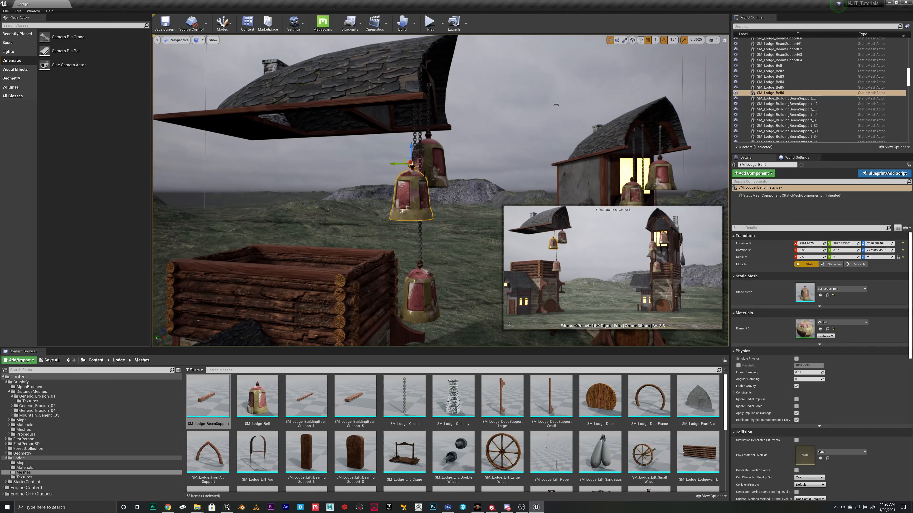
{"action": "key", "text": "Delete"}
{"action": "left_click", "coordinate": [431, 170]}
{"action": "key", "text": "Delete"}
{"action": "left_click", "coordinate": [420, 191]}
{"action": "key", "text": "Delete"}
{"action": "left_click", "coordinate": [415, 157]}
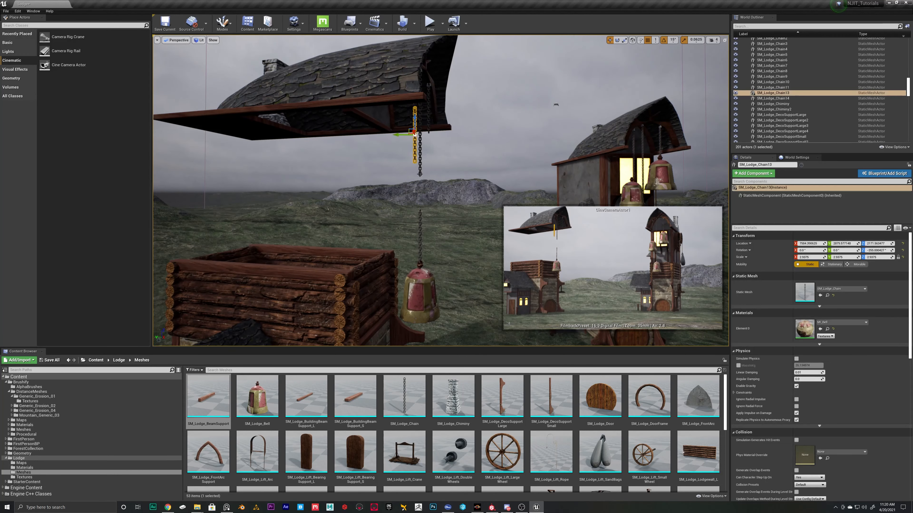
{"action": "key", "text": "Delete"}
{"action": "left_click", "coordinate": [421, 157]}
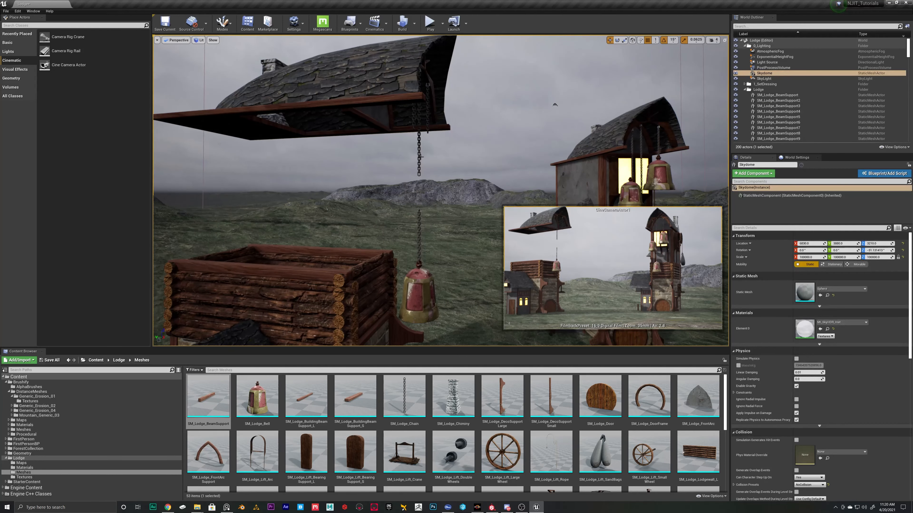
{"action": "left_click", "coordinate": [419, 236]}
{"action": "key", "text": "Delete"}
{"action": "left_click", "coordinate": [420, 291]}
{"action": "key", "text": "Delete"}
{"action": "right_click_drag", "start_coordinate": [420, 288], "coordinate": [401, 262]}
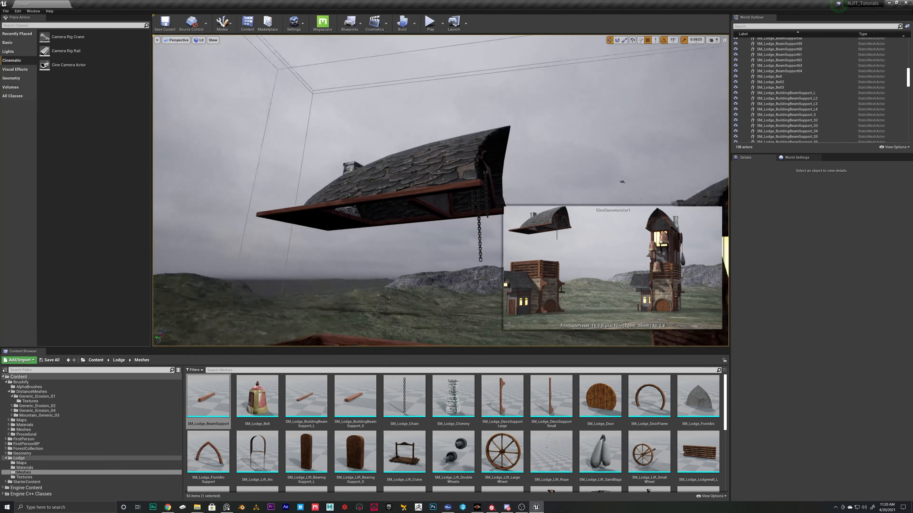
Step: Switch to the four-view layout and frame the copied tower's floating roof in the Right view
{"action": "right_click_drag", "start_coordinate": [482, 105], "coordinate": [448, 136]}
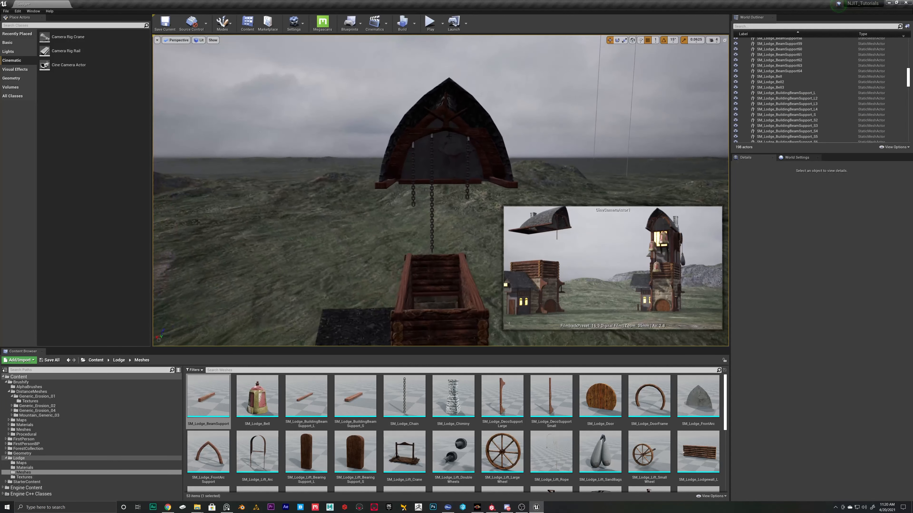
{"action": "scroll", "coordinate": [449, 137], "scroll_direction": "down", "scroll_amount": 1}
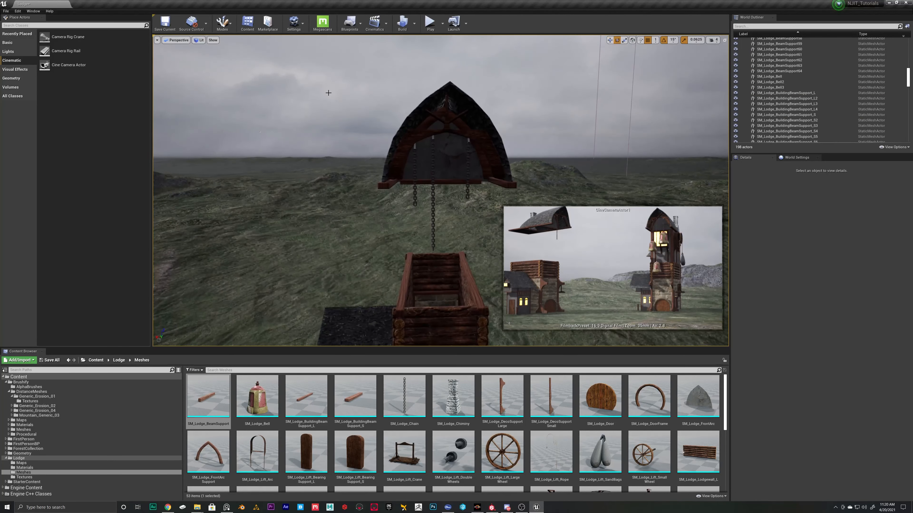
{"action": "left_click", "coordinate": [723, 40]}
{"action": "scroll", "coordinate": [255, 118], "scroll_direction": "down", "scroll_amount": 5}
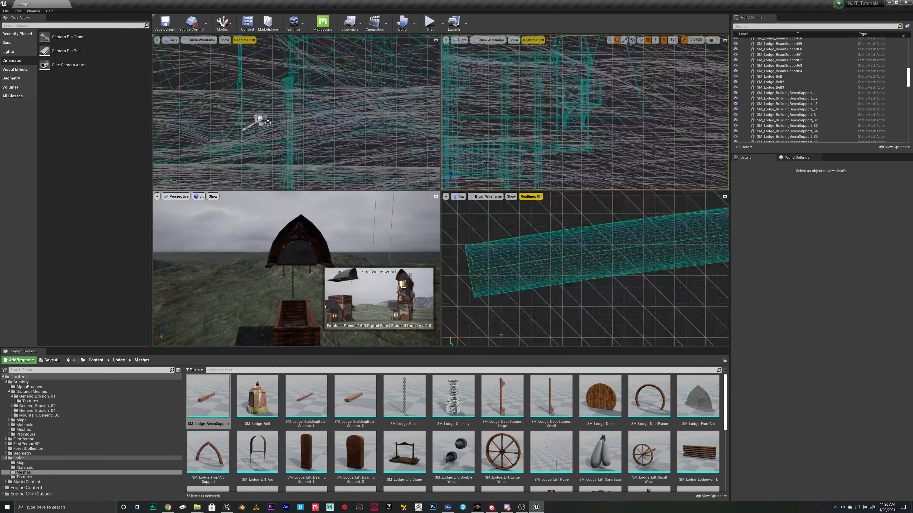
{"action": "scroll", "coordinate": [522, 134], "scroll_direction": "down", "scroll_amount": 3}
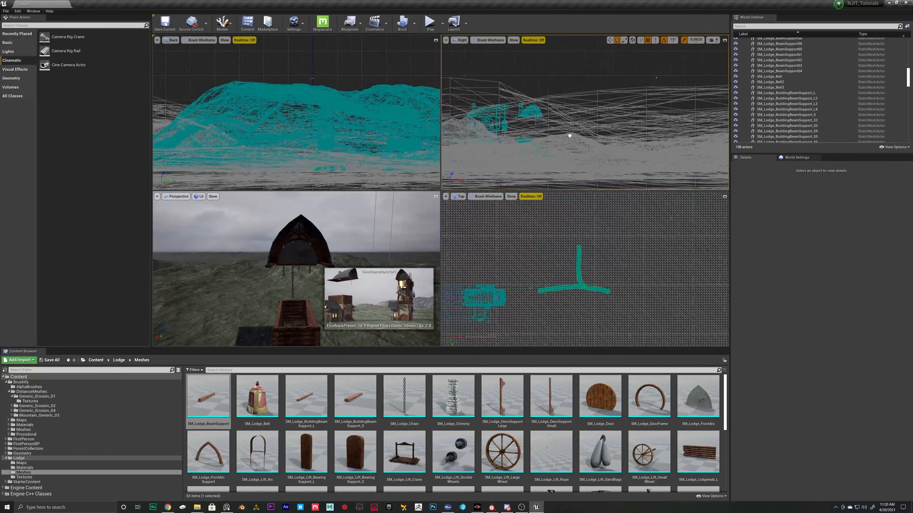
{"action": "scroll", "coordinate": [579, 127], "scroll_direction": "up", "scroll_amount": 5}
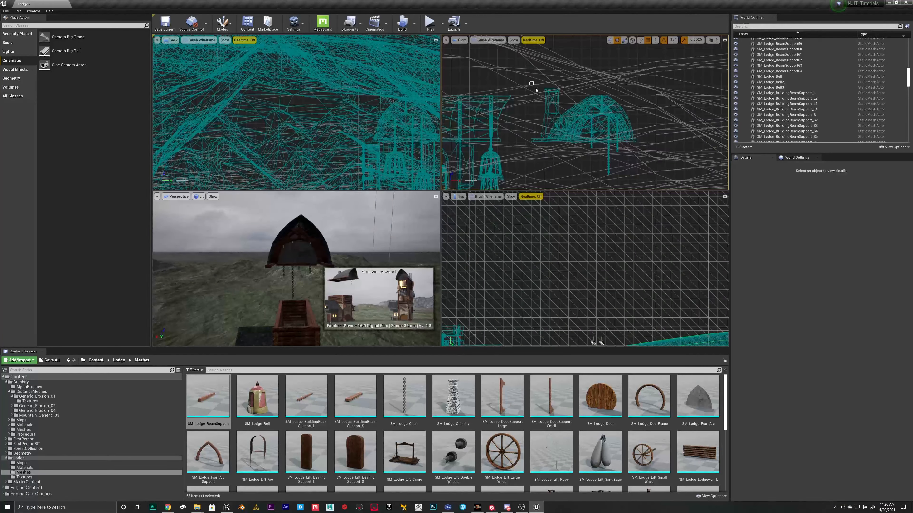